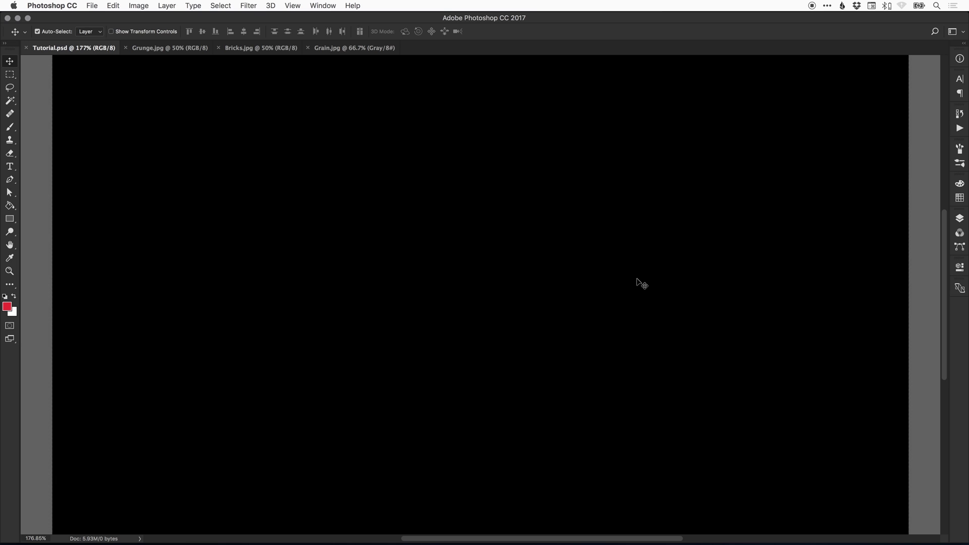
- Look over the Grunge.jpg, Bricks.jpg and Grain.jpg texture images and return to Tutorial.psd
{"action": "left_click", "coordinate": [170, 49]}
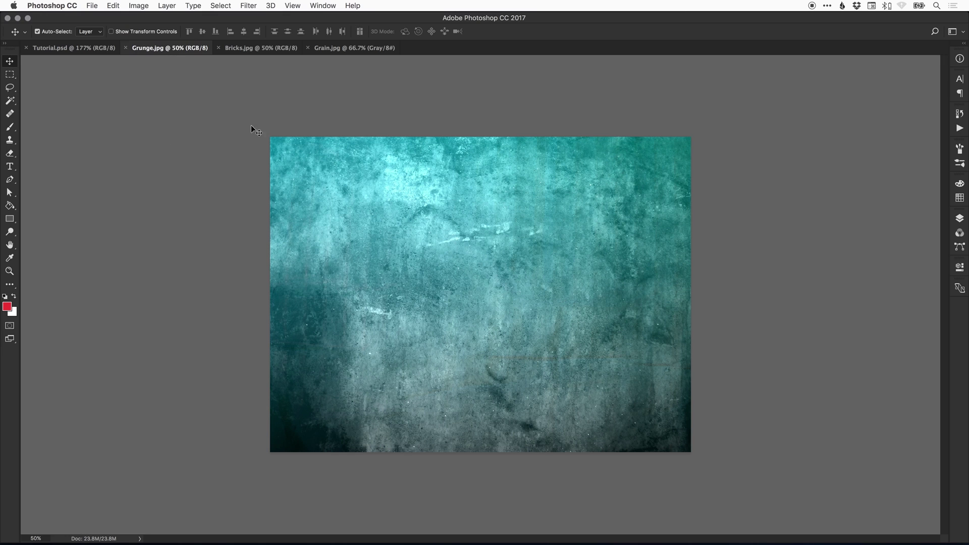
{"action": "left_click", "coordinate": [261, 48]}
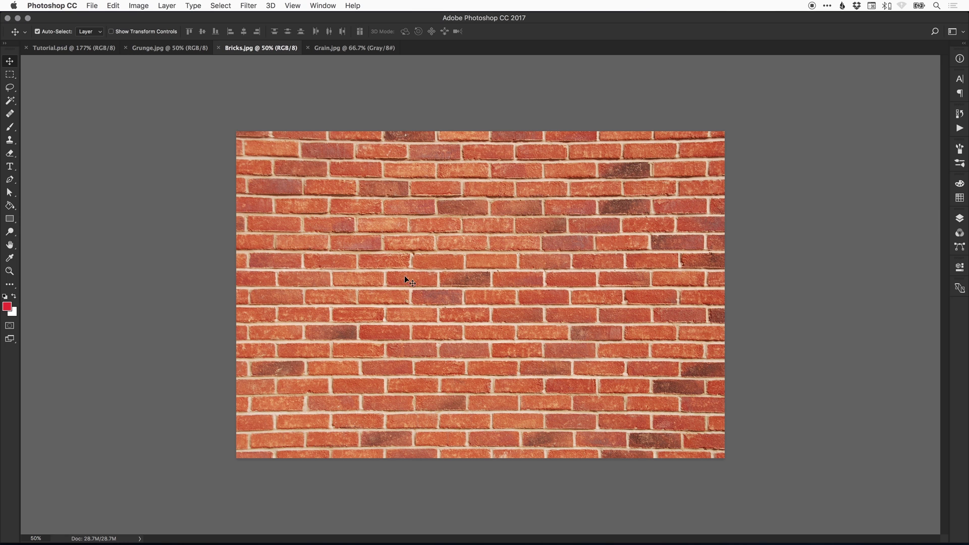
{"action": "left_click", "coordinate": [362, 49]}
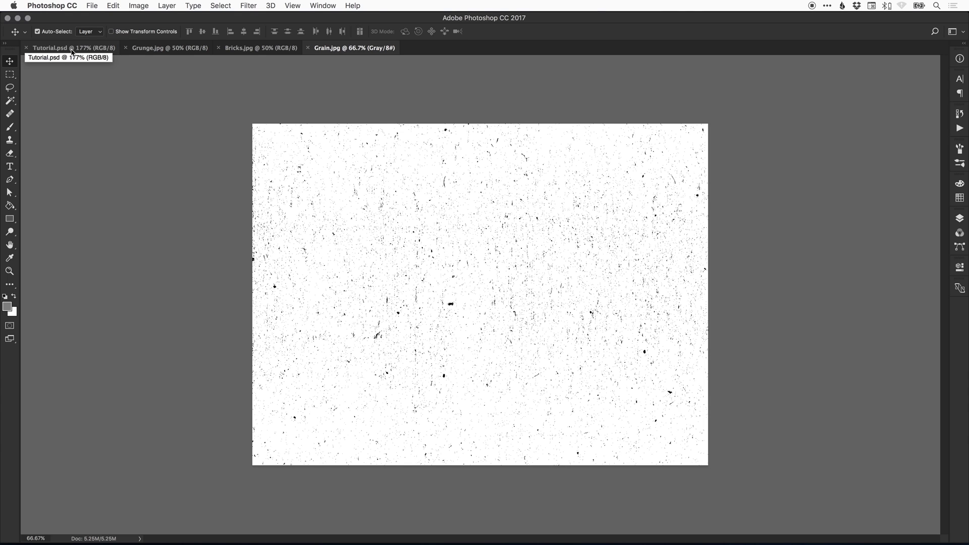
{"action": "left_click", "coordinate": [149, 49]}
{"action": "left_click", "coordinate": [259, 49]}
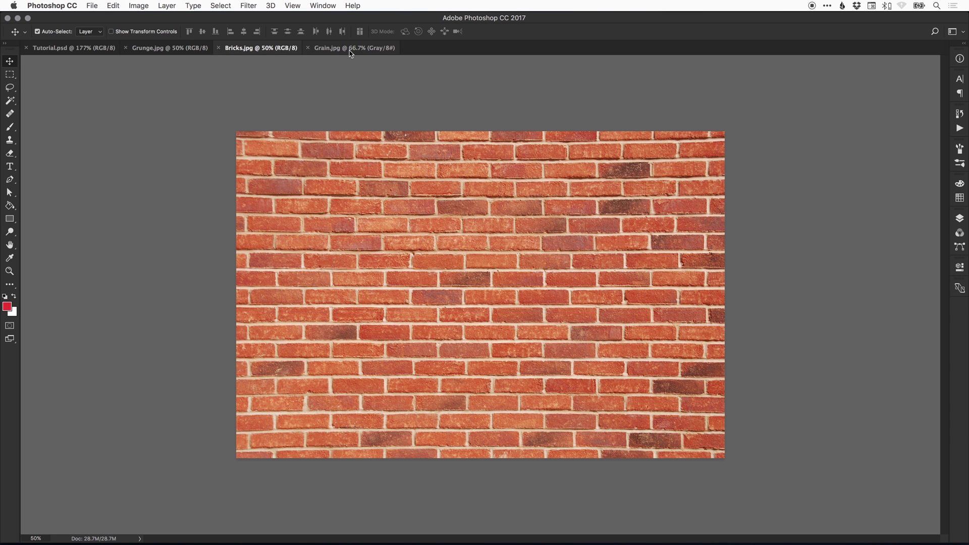
{"action": "left_click", "coordinate": [353, 49]}
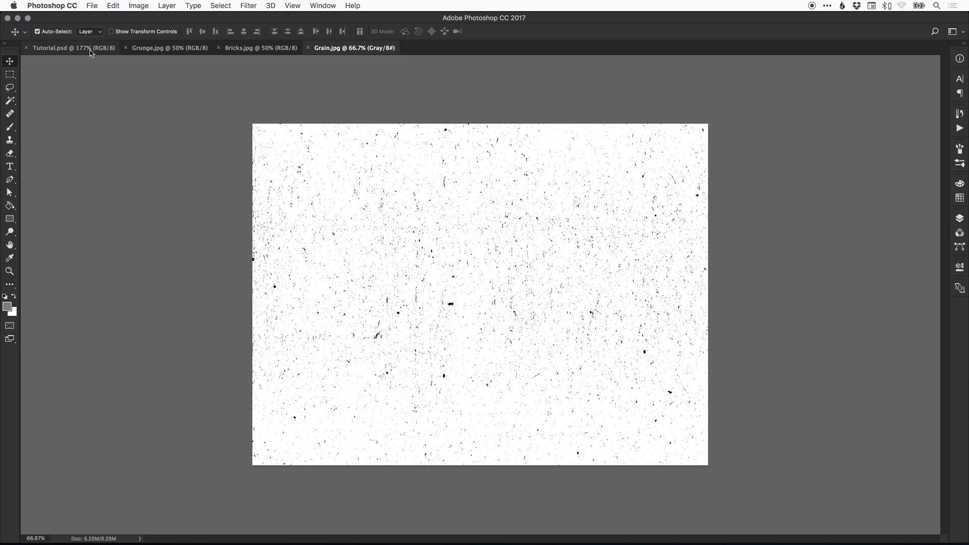
{"action": "left_click", "coordinate": [77, 50]}
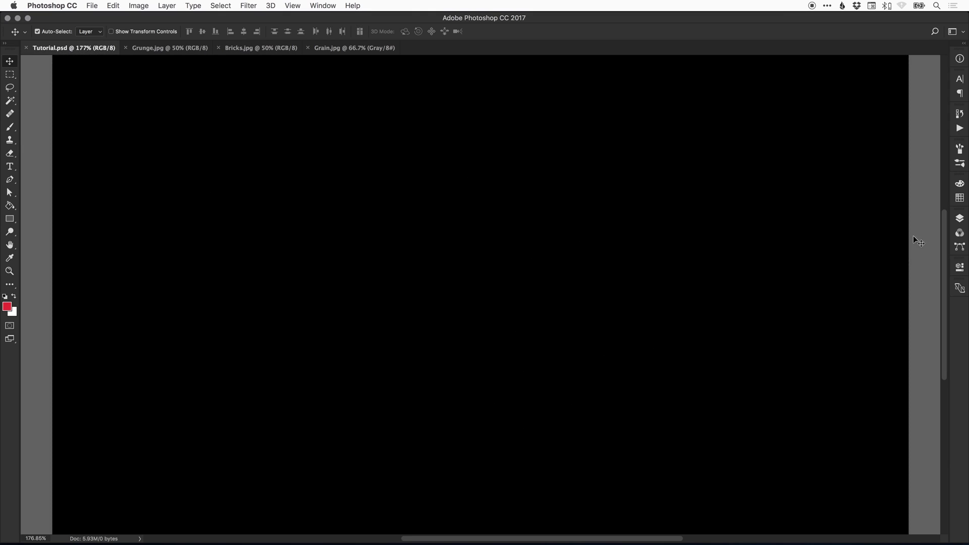
- Show the layers and add a text layer reading "NEON" on the black canvas
{"action": "left_click", "coordinate": [959, 219]}
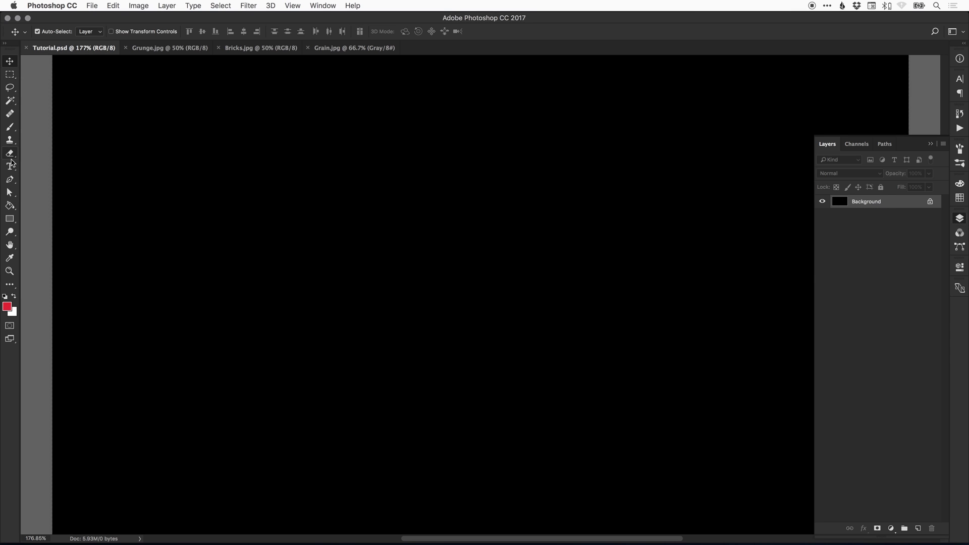
{"action": "left_click", "coordinate": [10, 166]}
{"action": "left_click", "coordinate": [335, 288]}
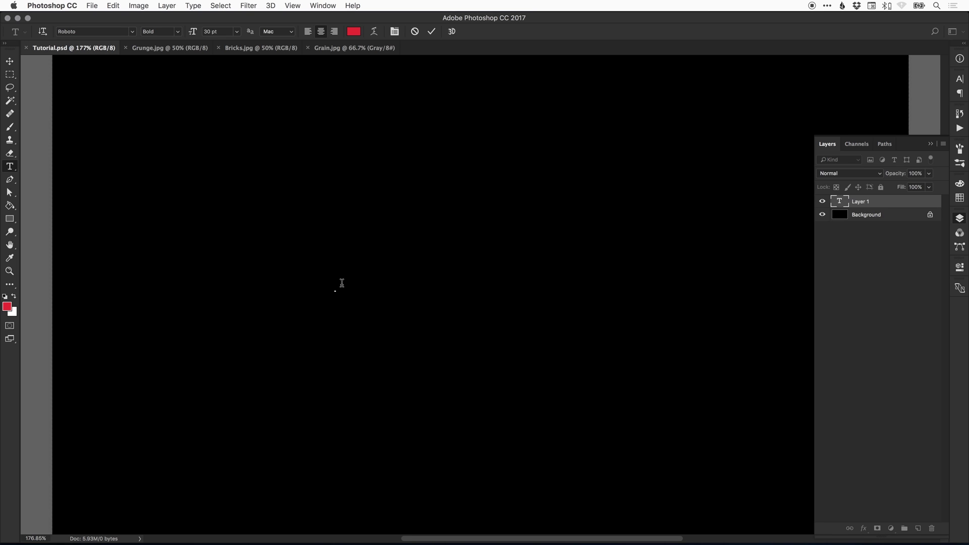
{"action": "type", "text": "NEON"}
{"action": "left_click", "coordinate": [10, 61]}
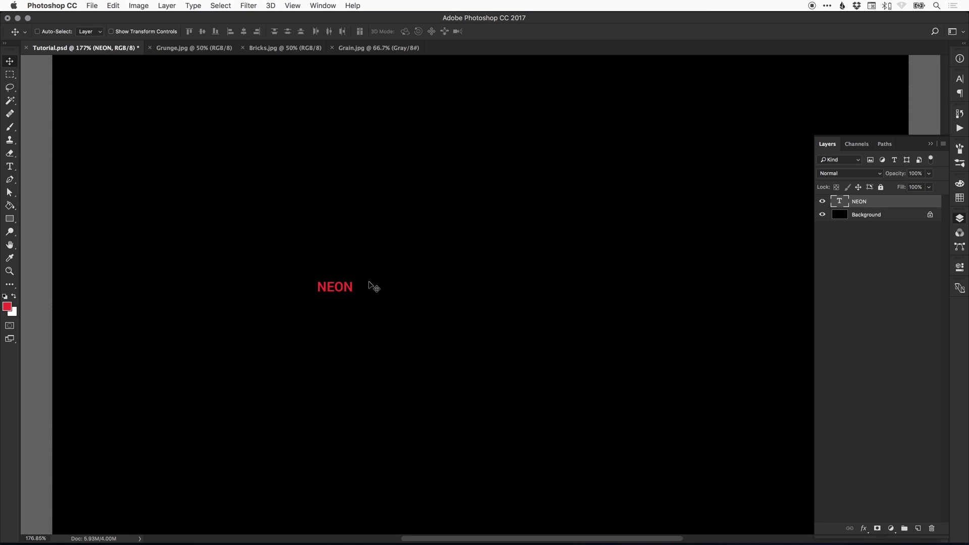
- Scale the NEON text up to about 800 by 336 px and move it near the middle of the canvas
{"action": "key", "text": "ctrl+t"}
{"action": "left_click_drag", "start_coordinate": [353, 278], "coordinate": [675, 144]}
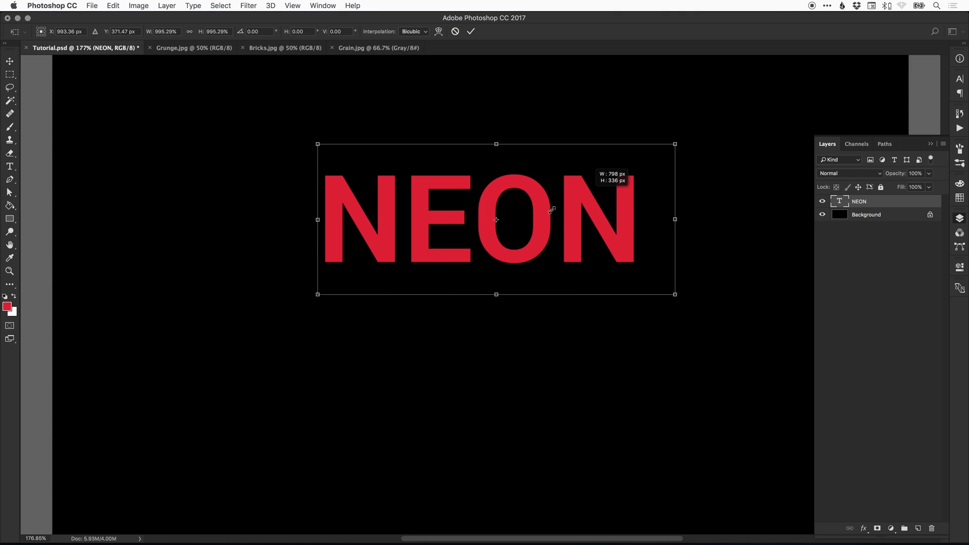
{"action": "key", "text": "Return"}
{"action": "left_click_drag", "start_coordinate": [508, 194], "coordinate": [494, 274]}
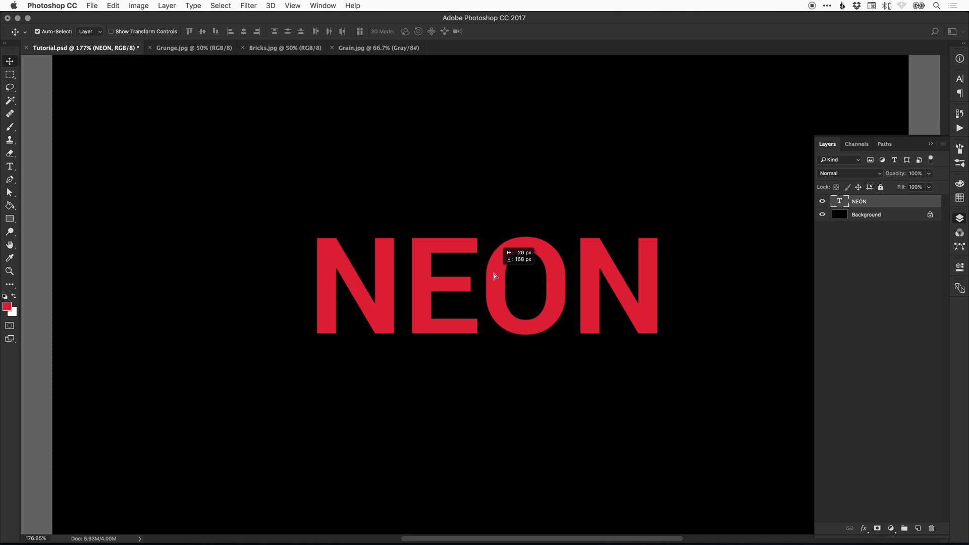
- Change the font of the whole NEON text to Lovelo Line Bold
{"action": "key", "text": "t"}
{"action": "left_click", "coordinate": [368, 278]}
{"action": "key", "text": "ctrl+a"}
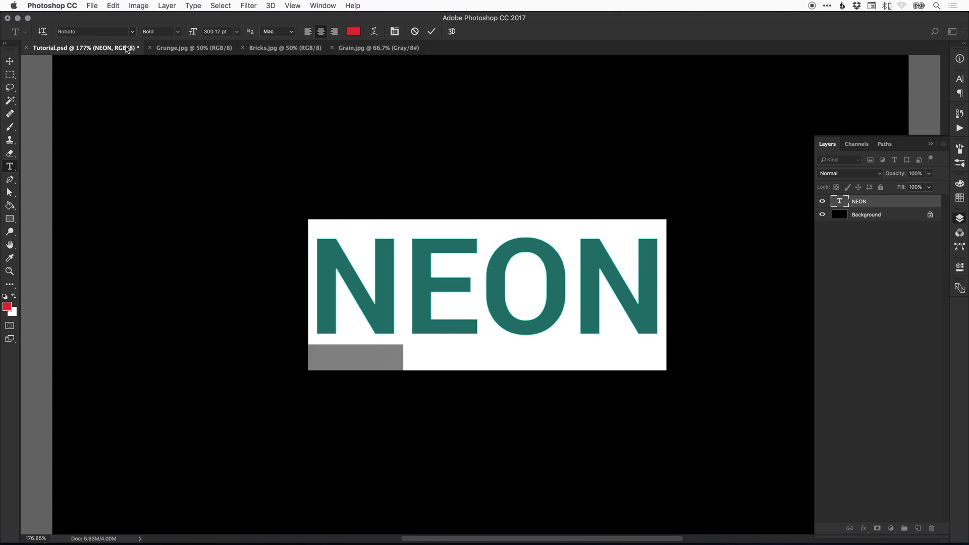
{"action": "left_click", "coordinate": [109, 31]}
{"action": "type", "text": "lovel"}
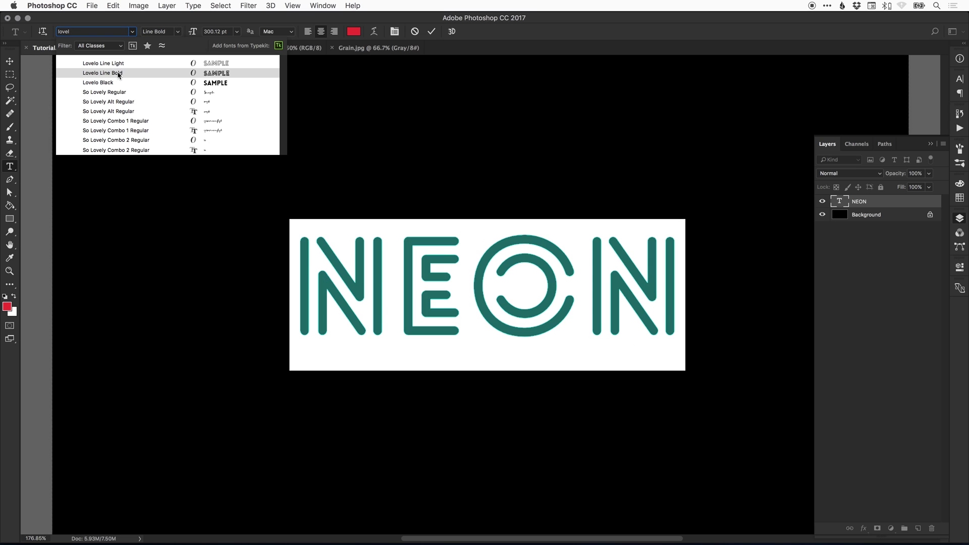
{"action": "left_click", "coordinate": [118, 73]}
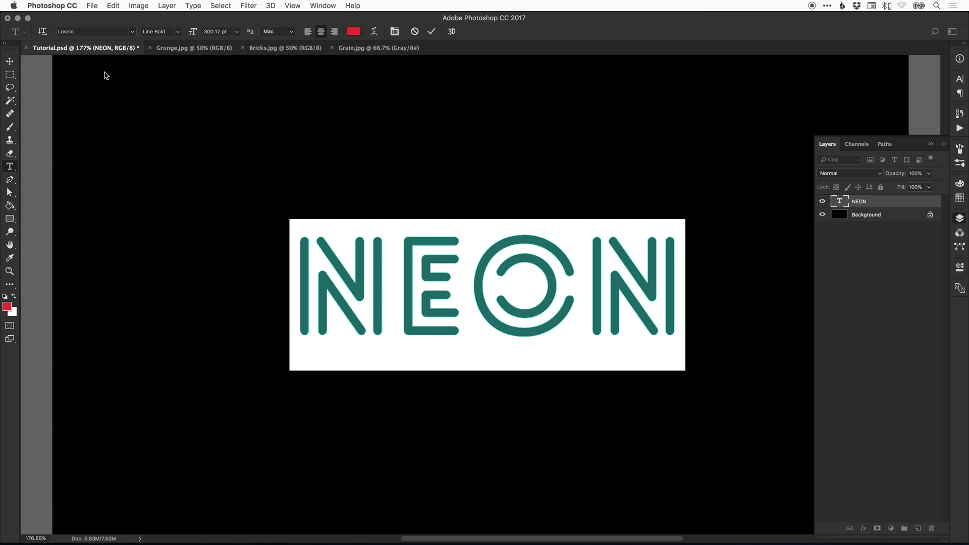
{"action": "left_click", "coordinate": [11, 61]}
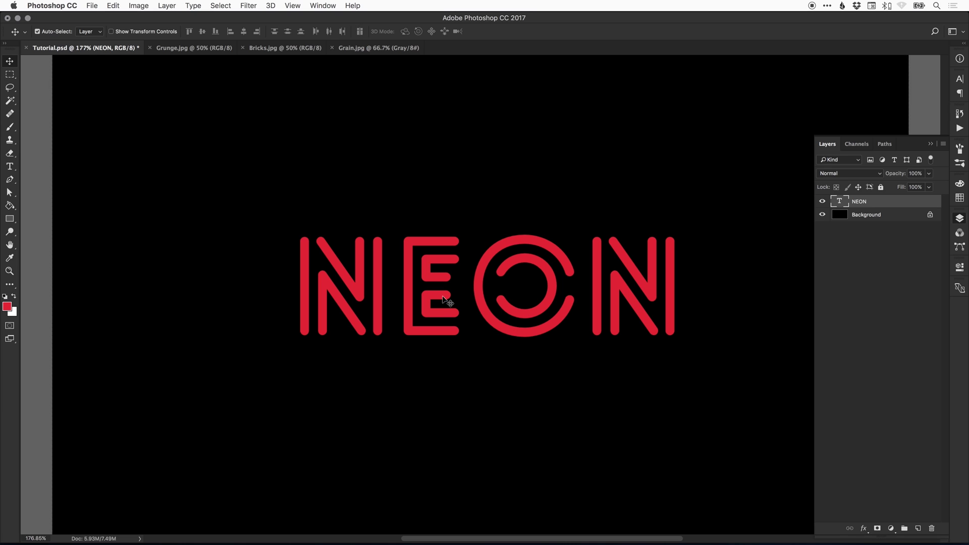
- Recolour the whole NEON text white (ffffff)
{"action": "key", "text": "t"}
{"action": "left_click_drag", "start_coordinate": [296, 291], "coordinate": [710, 302]}
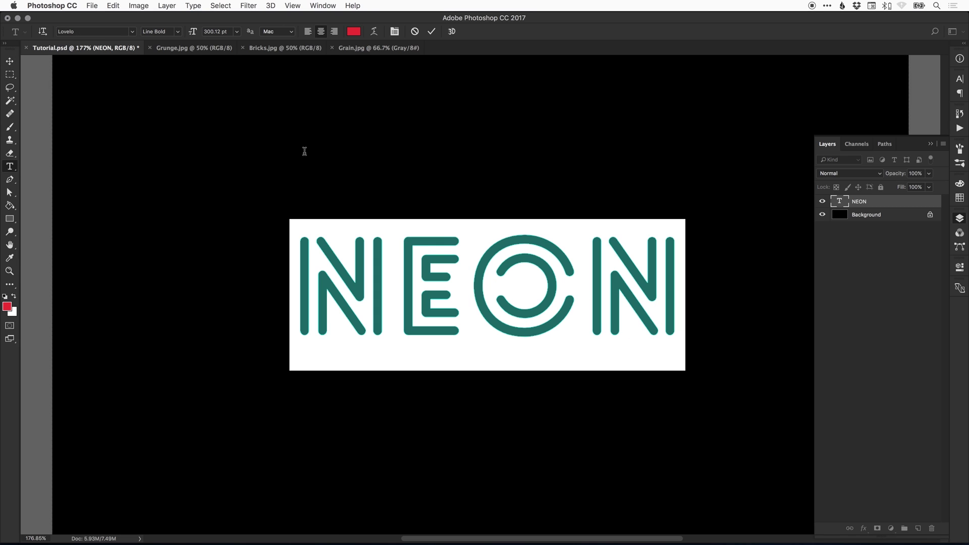
{"action": "left_click", "coordinate": [354, 32]}
{"action": "left_click_drag", "start_coordinate": [366, 261], "coordinate": [338, 212]}
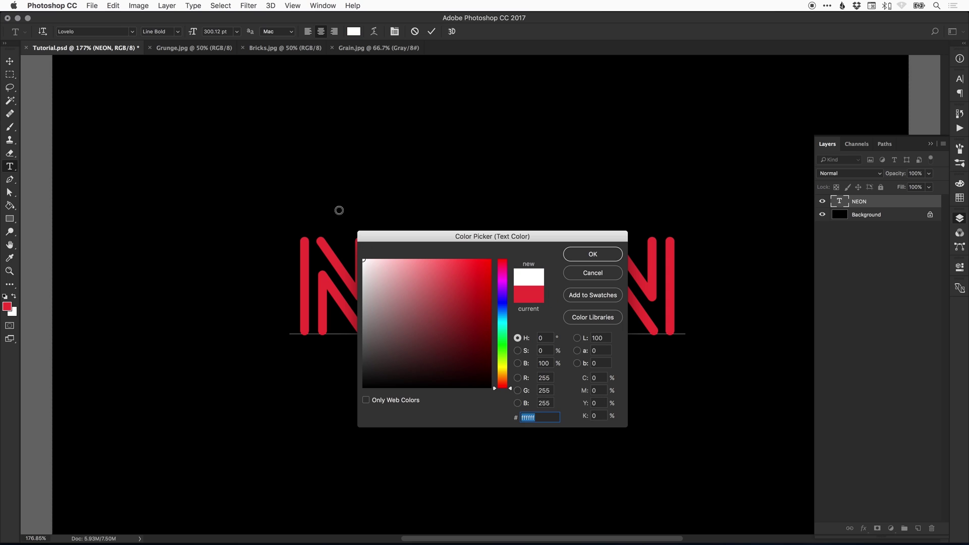
{"action": "left_click", "coordinate": [608, 260]}
- Set the NEON text's font style to Line Light and finish editing the text
{"action": "left_click", "coordinate": [181, 33]}
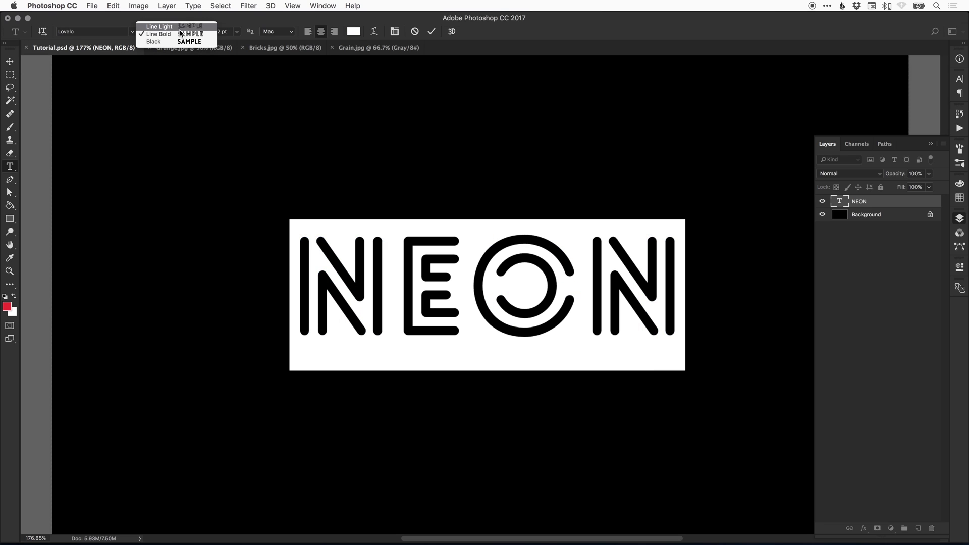
{"action": "left_click", "coordinate": [166, 26]}
{"action": "left_click", "coordinate": [11, 62]}
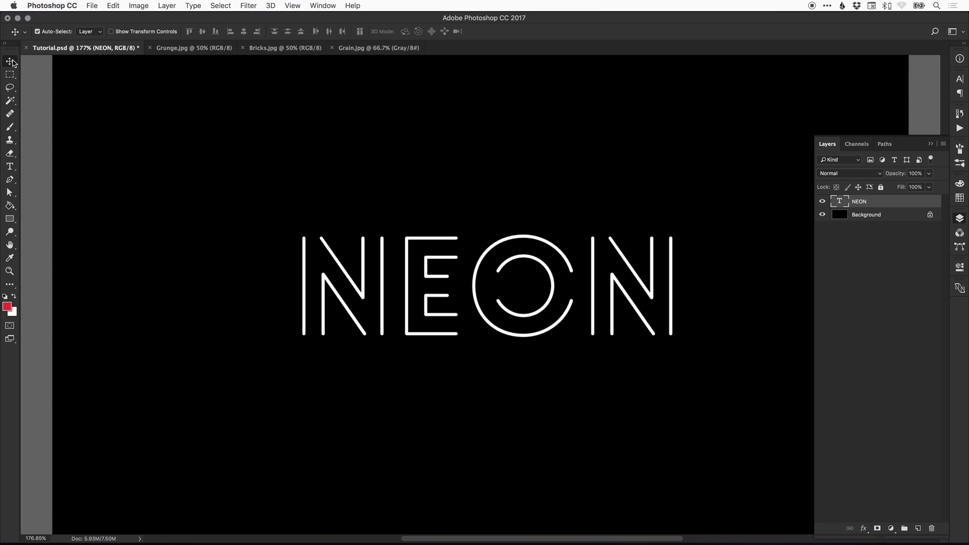
{"action": "double_click", "coordinate": [469, 284]}
{"action": "left_click", "coordinate": [11, 61]}
- Convert the Background into a regular layer named "Bg"
{"action": "scroll", "coordinate": [557, 243], "scroll_direction": "right", "scroll_amount": 3}
{"action": "scroll", "coordinate": [557, 243], "scroll_direction": "down", "scroll_amount": 2}
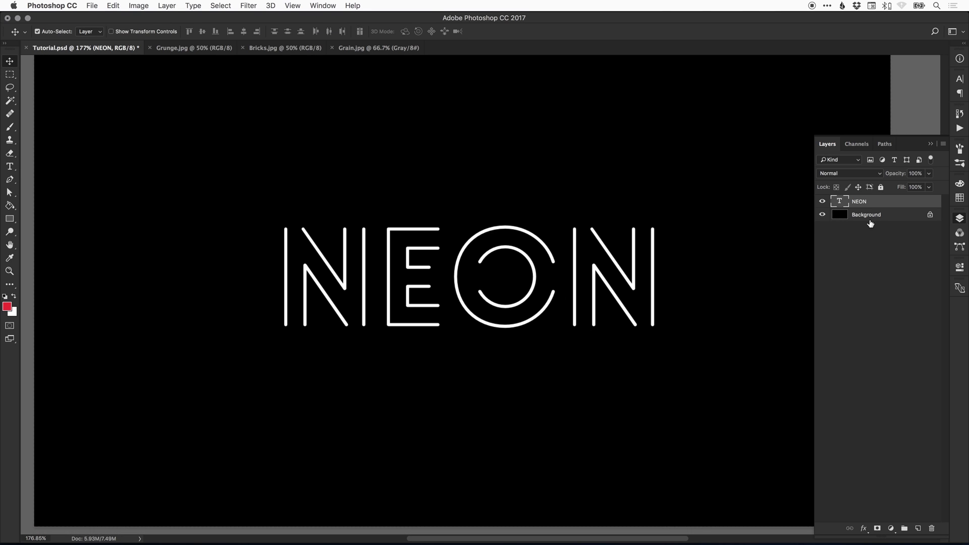
{"action": "key", "text": "super"}
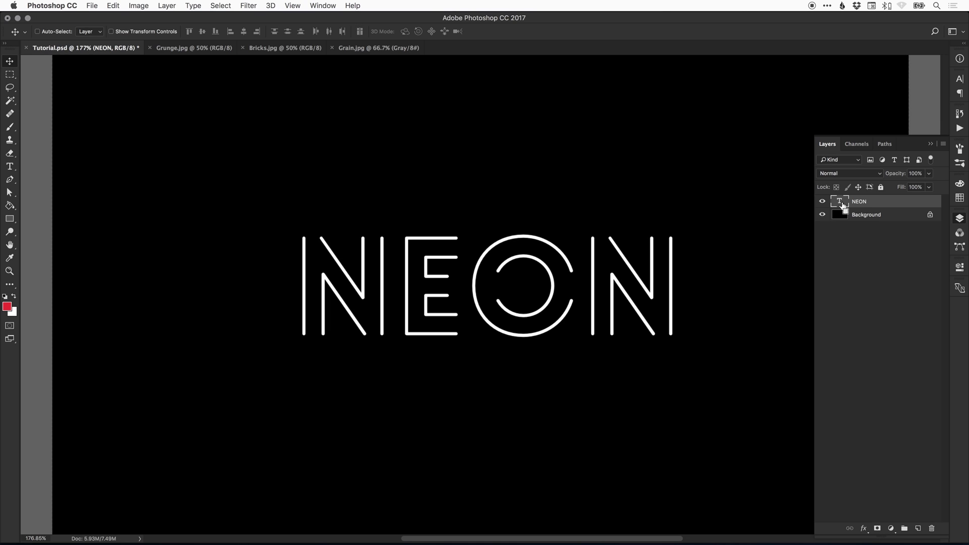
{"action": "double_click", "coordinate": [864, 214]}
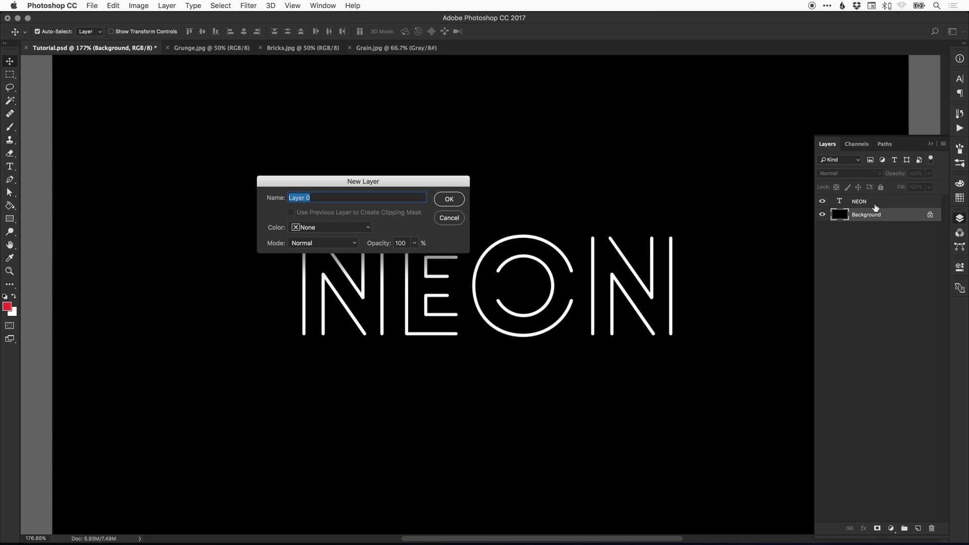
{"action": "type", "text": "Bg"}
{"action": "left_click", "coordinate": [450, 199]}
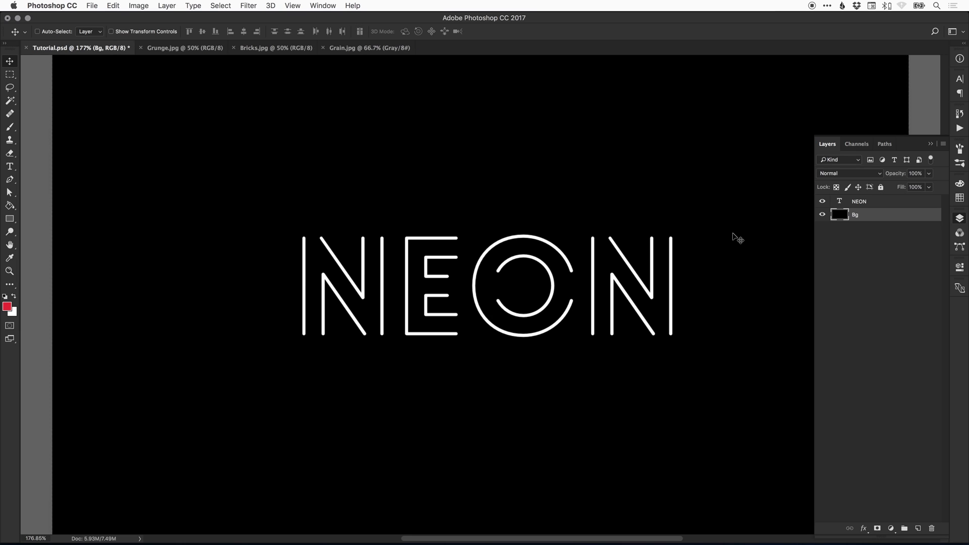
- Select both the NEON and Bg layers and align their vertical and horizontal centers
{"action": "key", "text": "super+1"}
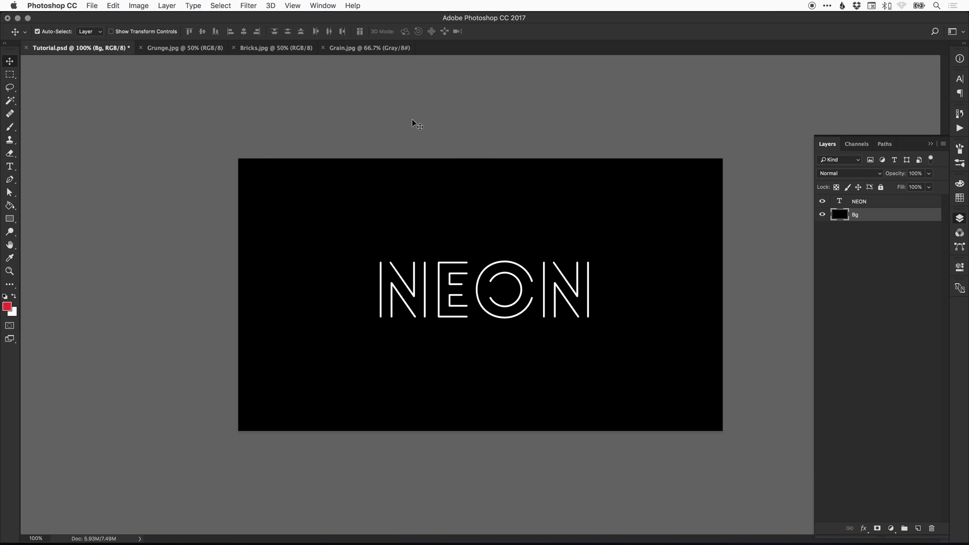
{"action": "left_click_drag", "start_coordinate": [384, 130], "coordinate": [561, 366]}
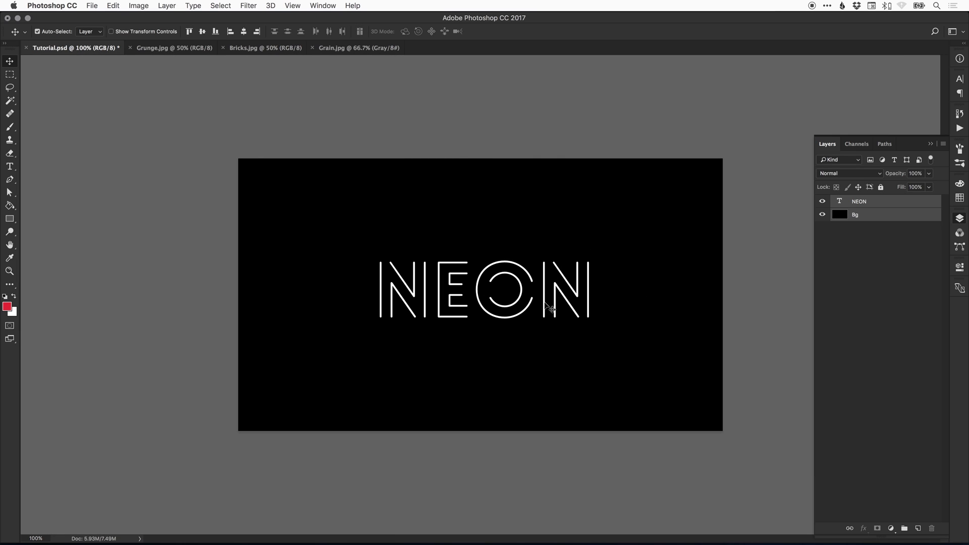
{"action": "left_click", "coordinate": [203, 32]}
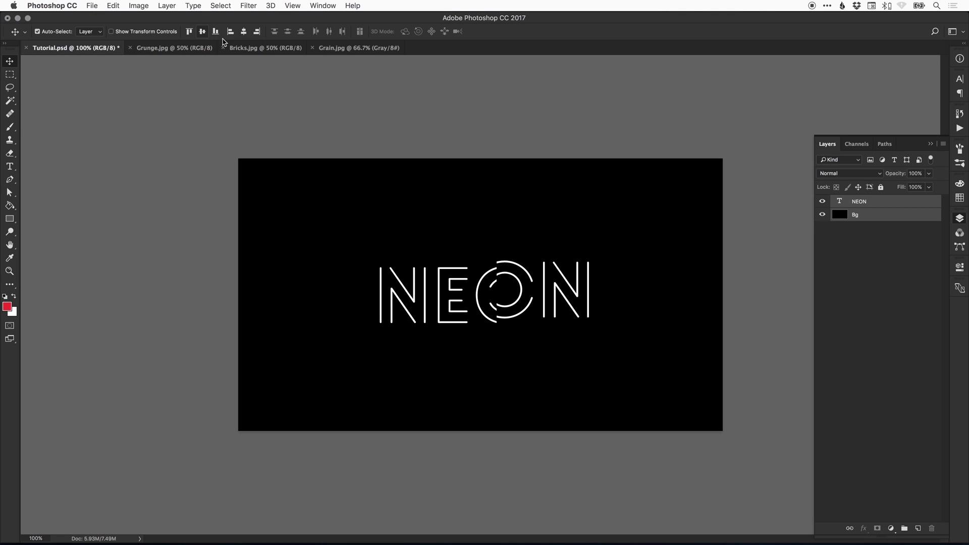
{"action": "left_click", "coordinate": [244, 32]}
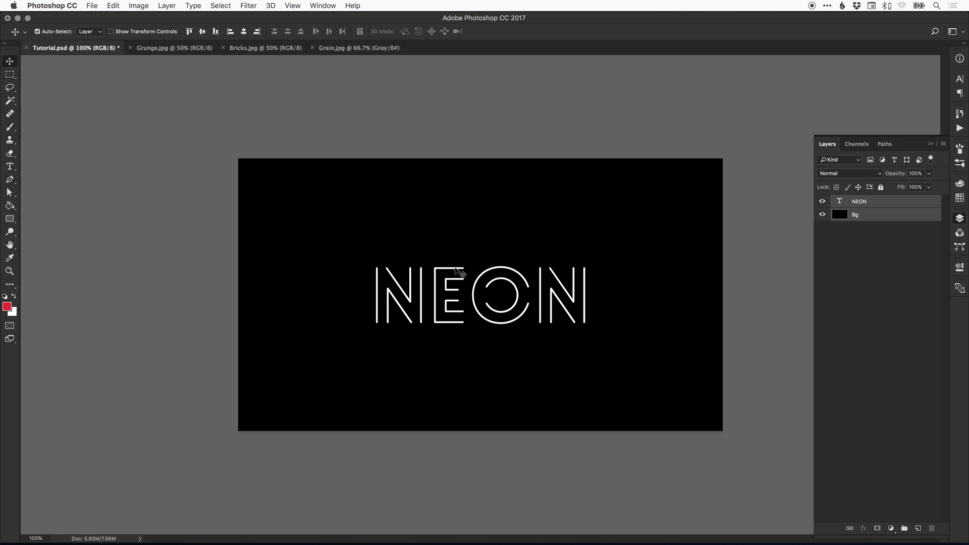
- Lock the position of the Bg layer and fit the canvas to the screen with the layers hidden
{"action": "left_click", "coordinate": [862, 218]}
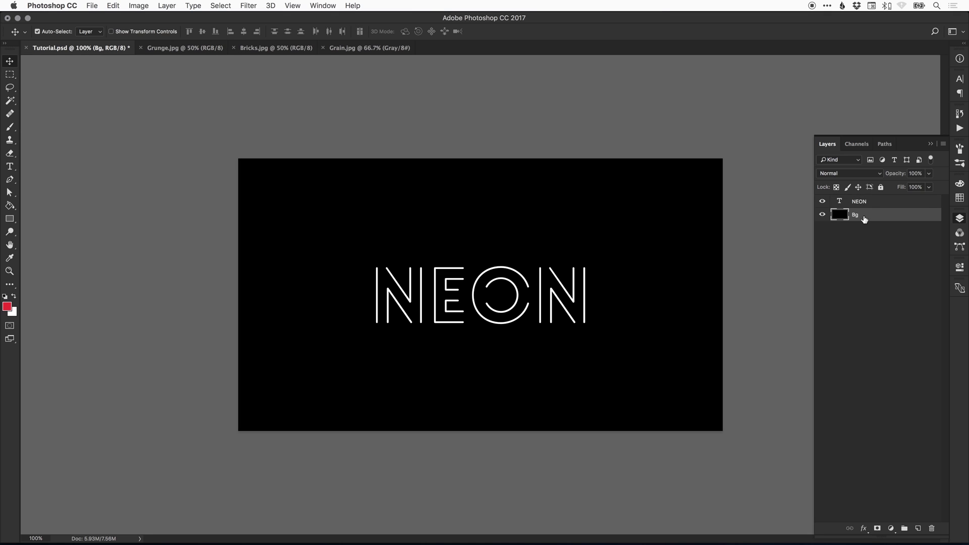
{"action": "left_click", "coordinate": [858, 188]}
{"action": "key", "text": "super+0"}
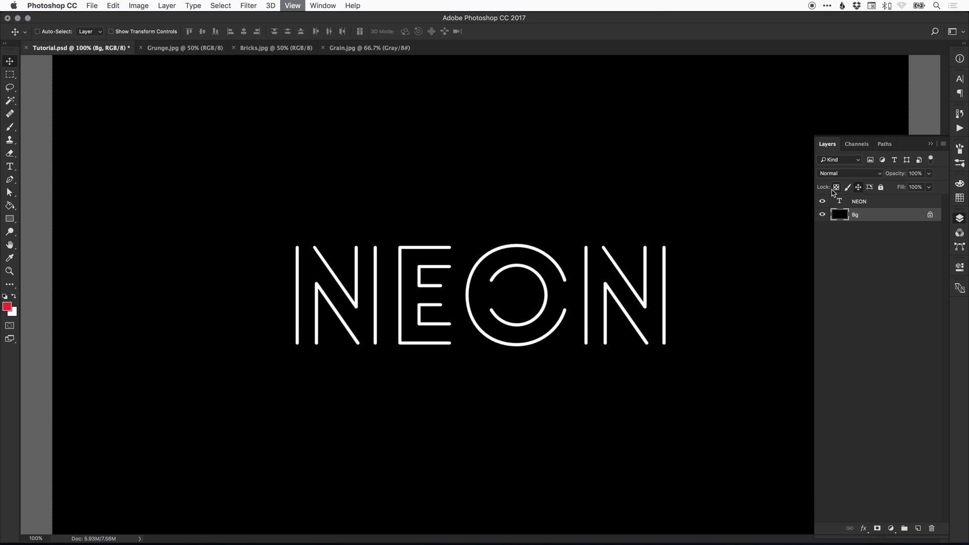
{"action": "left_click", "coordinate": [960, 218]}
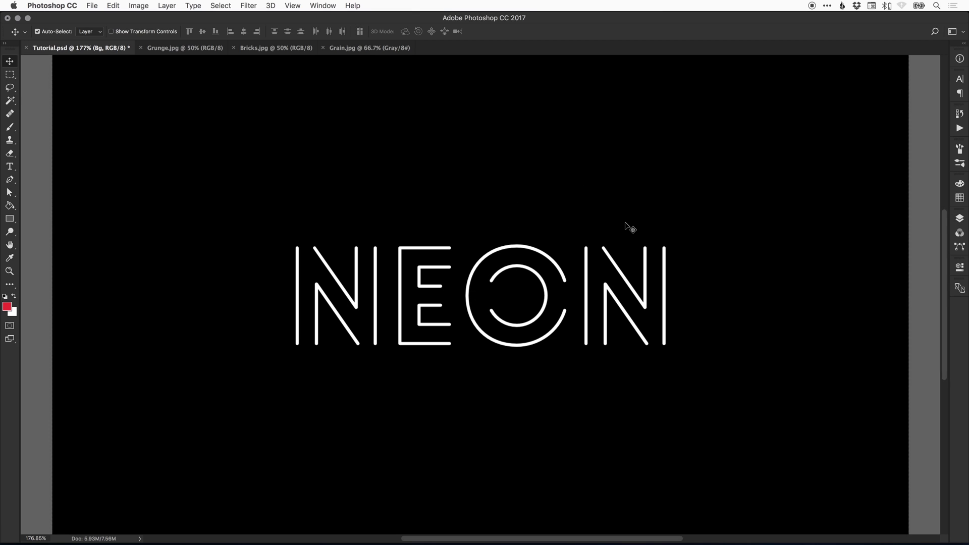
- Open the NEON text layer's blending options and enable an Outer Glow effect
{"action": "left_click", "coordinate": [960, 218]}
{"action": "right_click", "coordinate": [864, 202]}
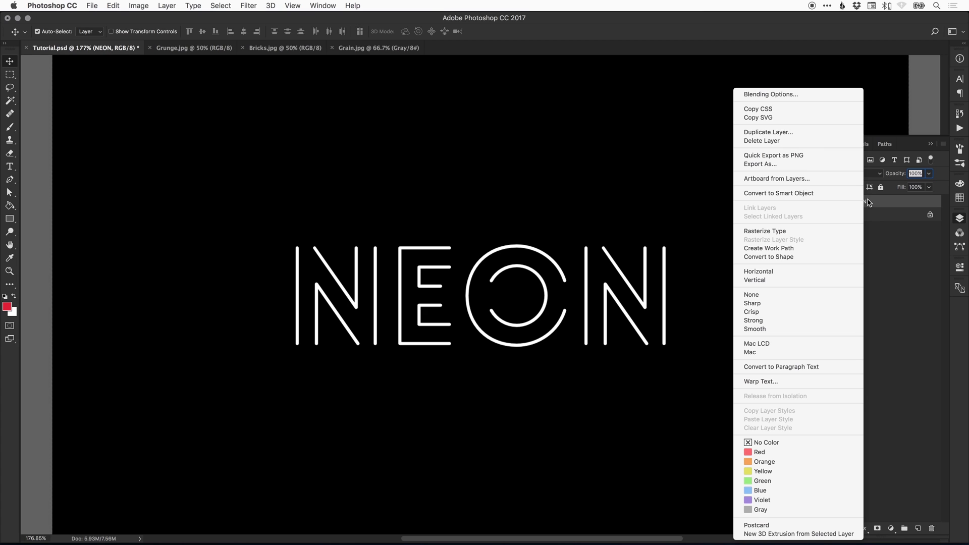
{"action": "left_click", "coordinate": [798, 96]}
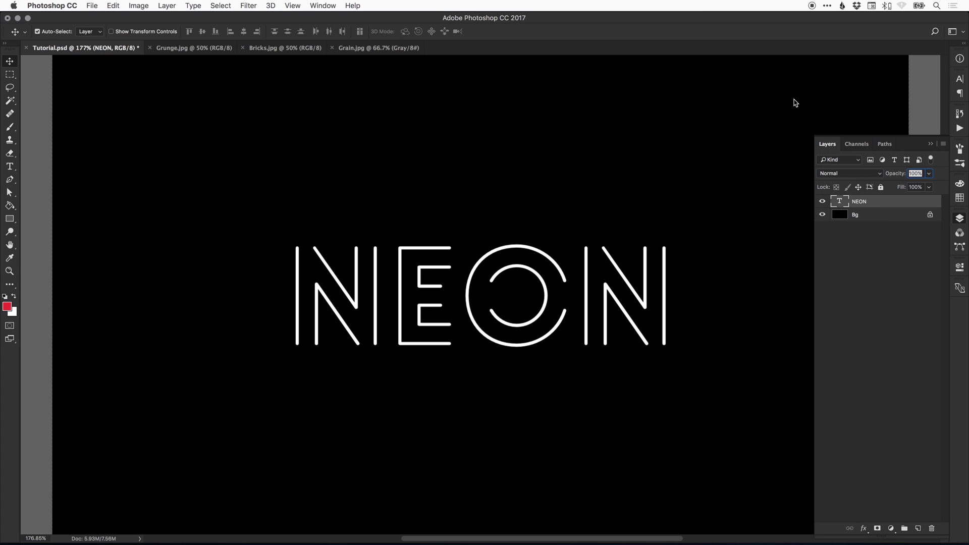
{"action": "left_click_drag", "start_coordinate": [322, 95], "coordinate": [710, 57]}
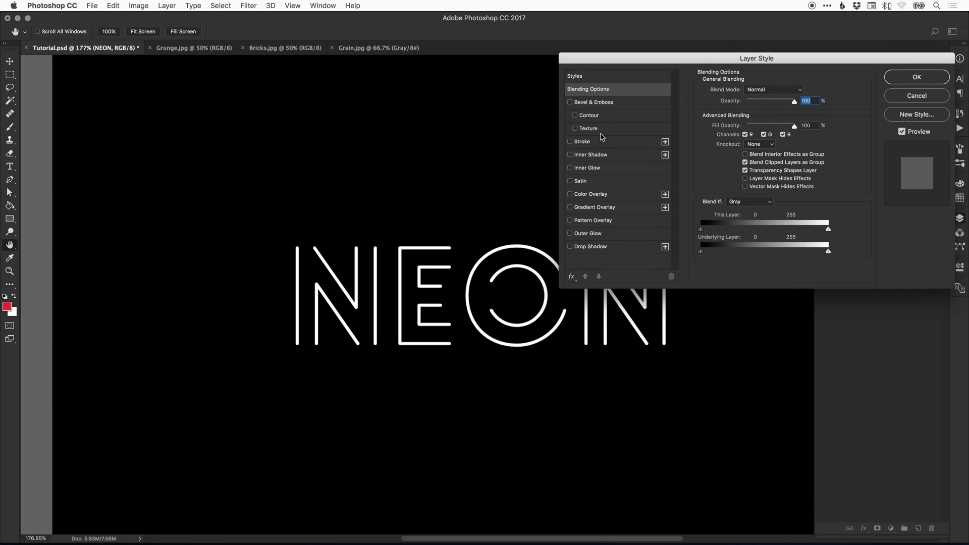
{"action": "left_click", "coordinate": [572, 235]}
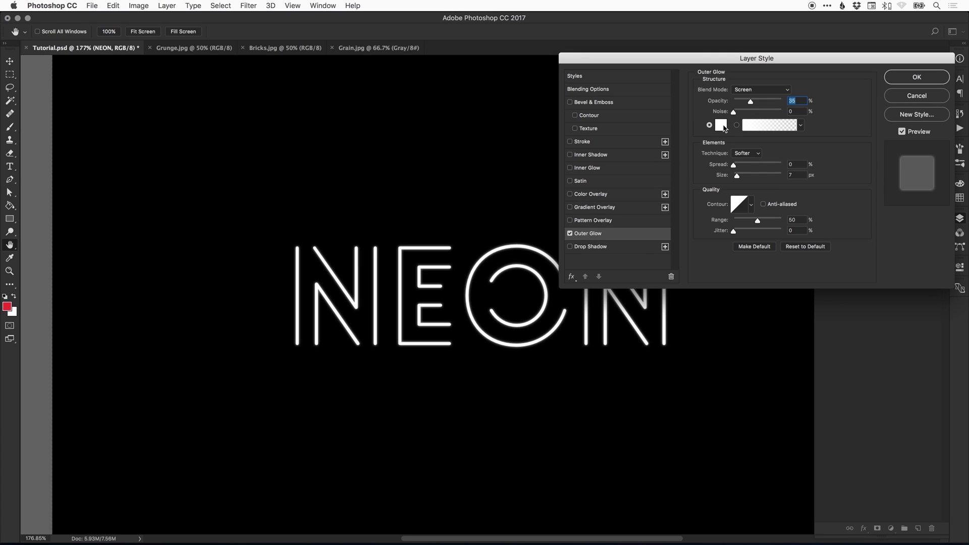
- Set the outer glow's colour to the bright cyan #2dd6e5 and accept it
{"action": "left_click", "coordinate": [721, 125]}
{"action": "left_click_drag", "start_coordinate": [554, 244], "coordinate": [870, 323]}
{"action": "left_click", "coordinate": [818, 411]}
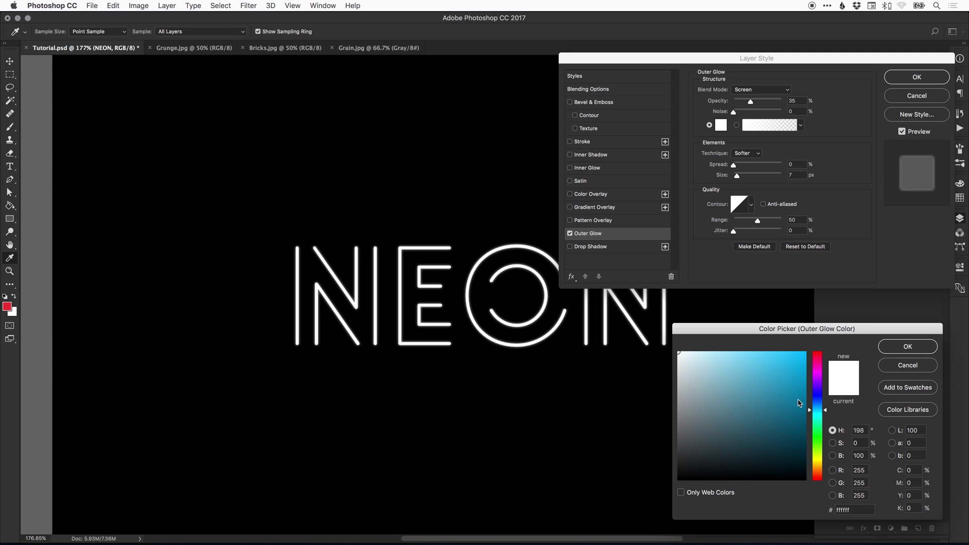
{"action": "left_click", "coordinate": [782, 366]}
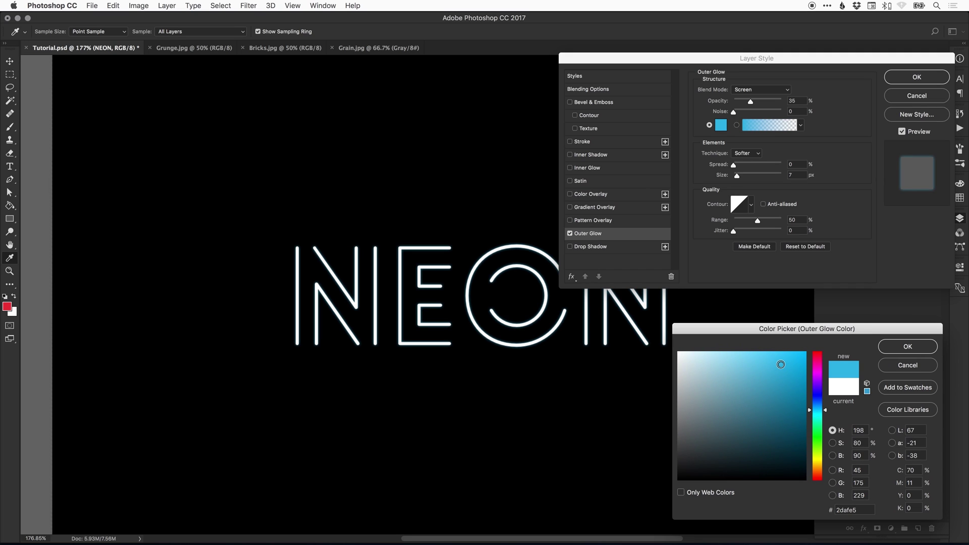
{"action": "left_click", "coordinate": [816, 413]}
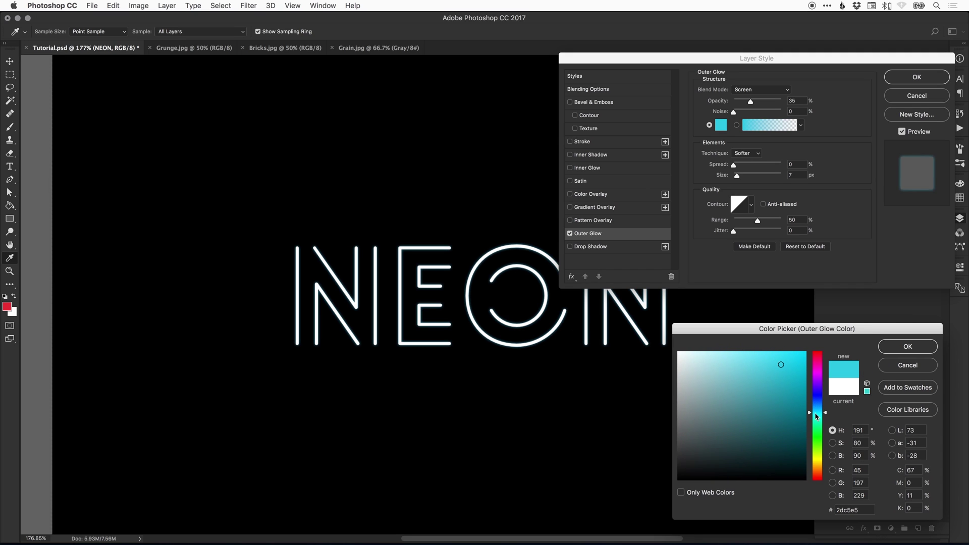
{"action": "left_click", "coordinate": [815, 414]}
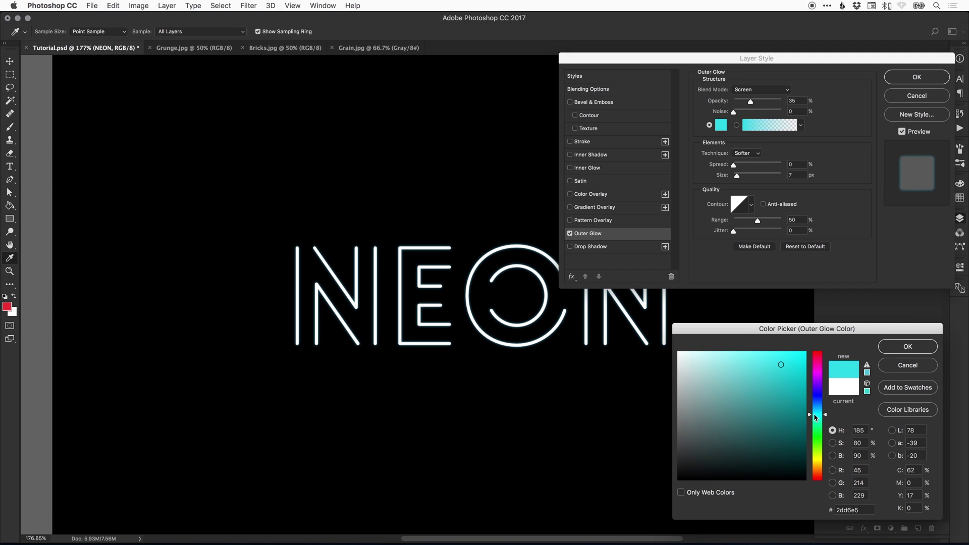
{"action": "left_click", "coordinate": [907, 347]}
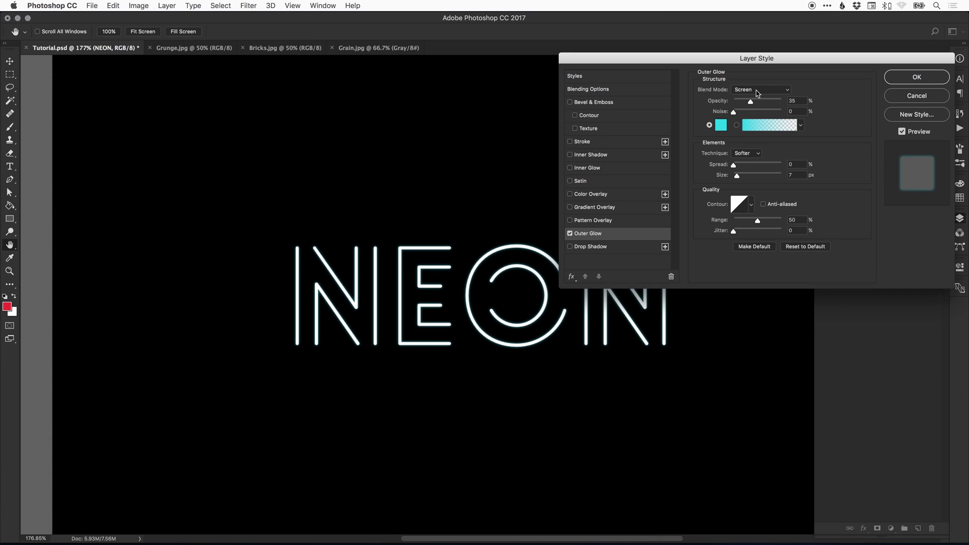
- Raise the outer glow's opacity to 100%, try the Normal blend mode and set it back to Screen
{"action": "left_click", "coordinate": [757, 96]}
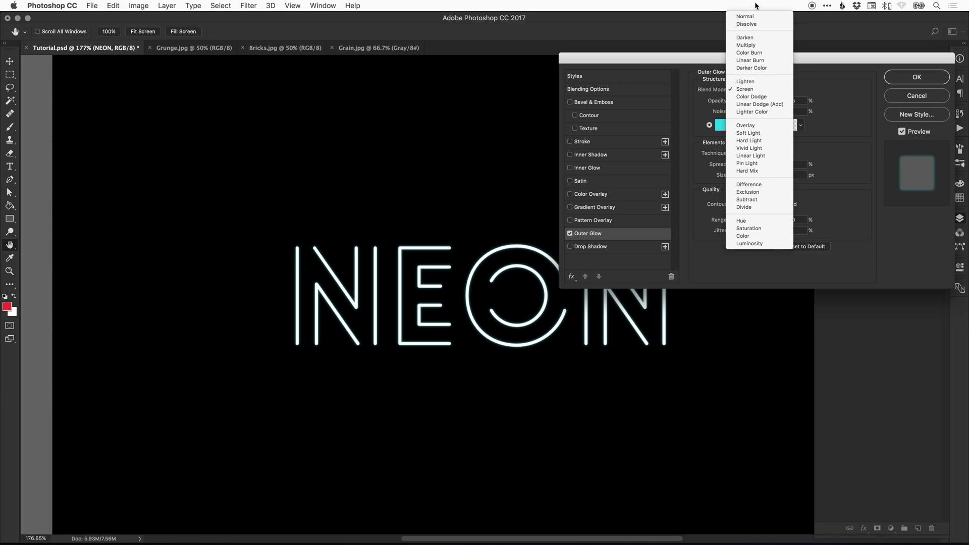
{"action": "left_click", "coordinate": [765, 21]}
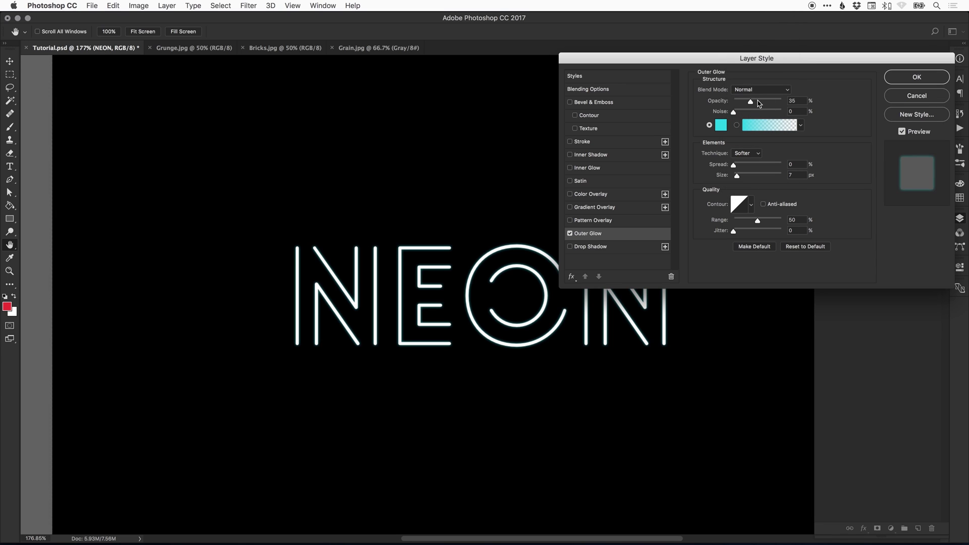
{"action": "left_click_drag", "start_coordinate": [758, 103], "coordinate": [785, 103]}
{"action": "left_click", "coordinate": [761, 90]}
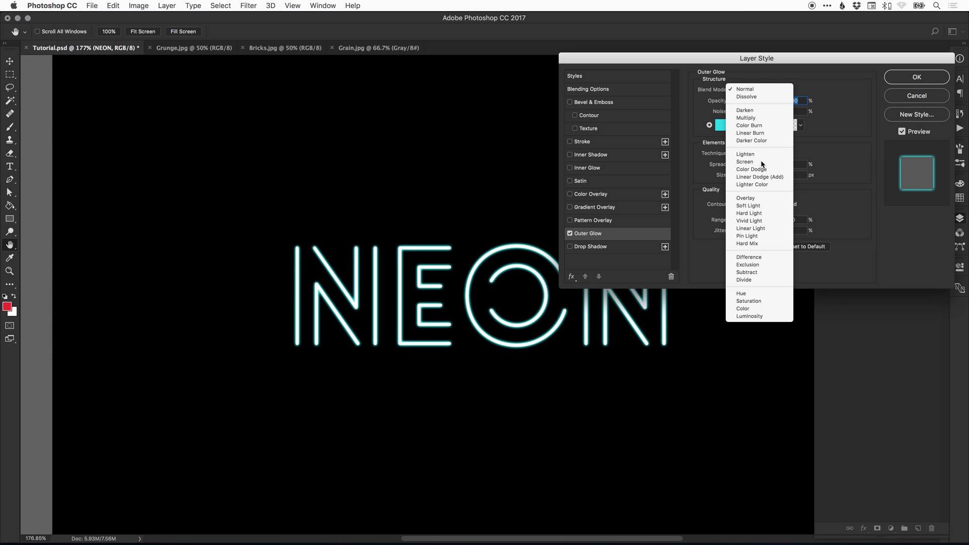
{"action": "left_click", "coordinate": [761, 159]}
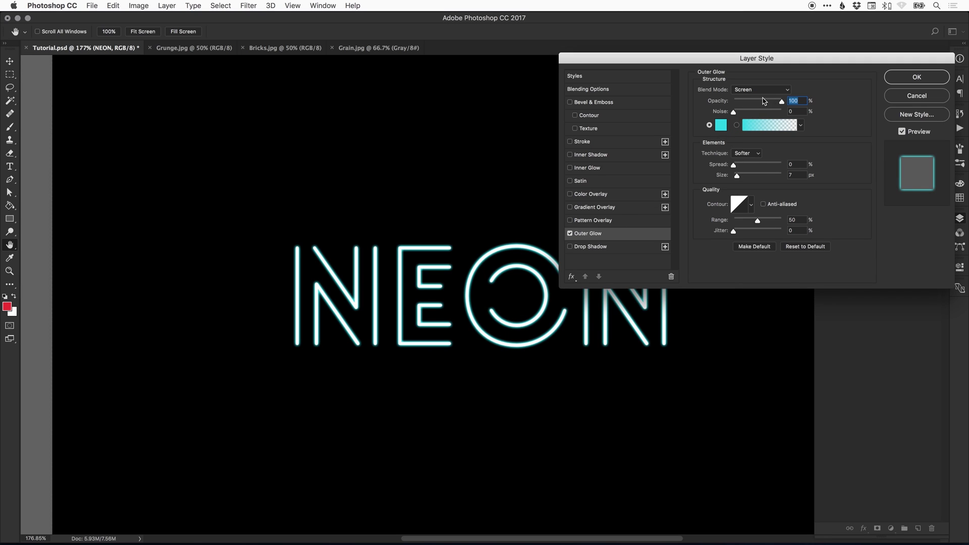
- Try a 41% spread with outer glow sizes of 27 px and 16 px, and return the spread to 0%
{"action": "mouse_move", "coordinate": [740, 168]}
{"action": "left_mouse_down"}
{"action": "mouse_move", "coordinate": [766, 171]}
{"action": "mouse_move", "coordinate": [757, 167]}
{"action": "left_mouse_up"}
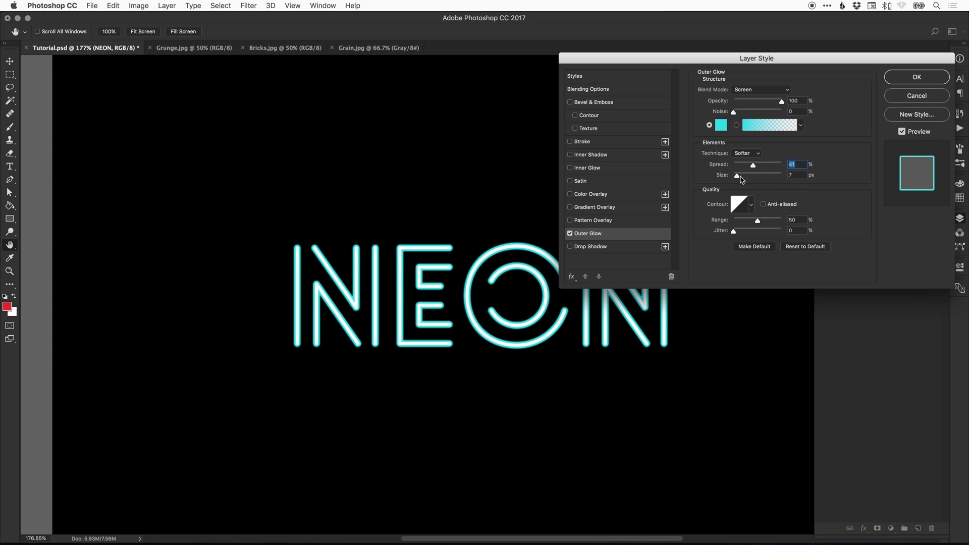
{"action": "mouse_move", "coordinate": [741, 177]}
{"action": "left_mouse_down"}
{"action": "mouse_move", "coordinate": [758, 178]}
{"action": "mouse_move", "coordinate": [742, 179]}
{"action": "left_mouse_up"}
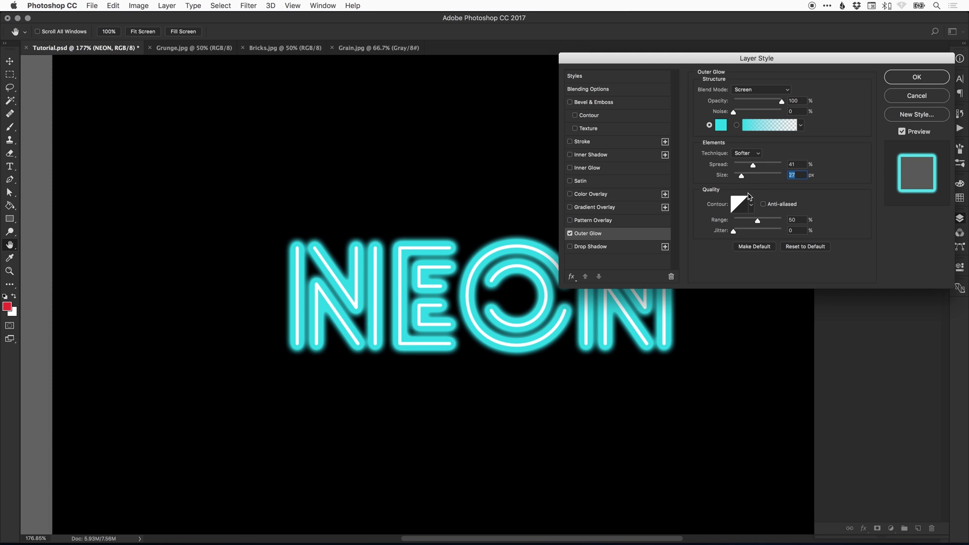
{"action": "left_click_drag", "start_coordinate": [743, 177], "coordinate": [740, 177]}
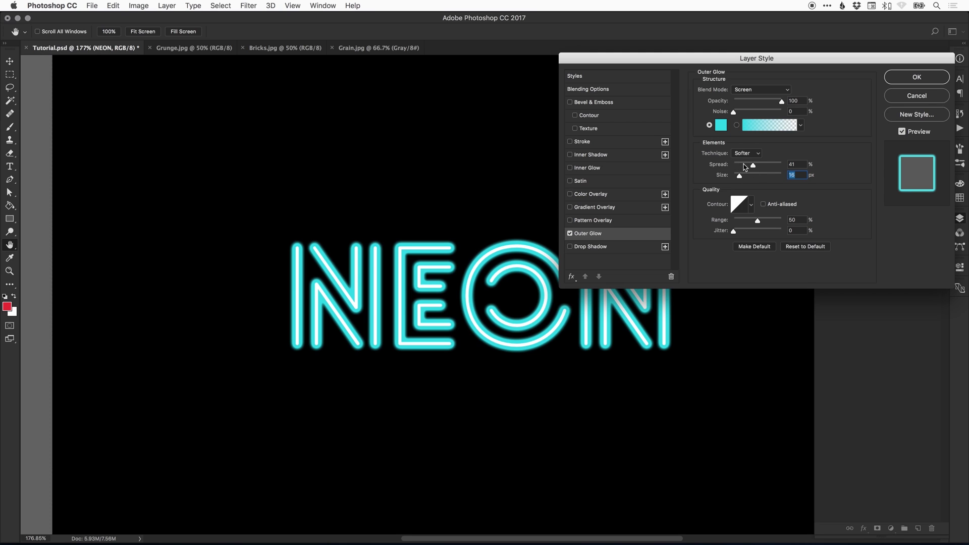
{"action": "left_click_drag", "start_coordinate": [747, 167], "coordinate": [735, 167]}
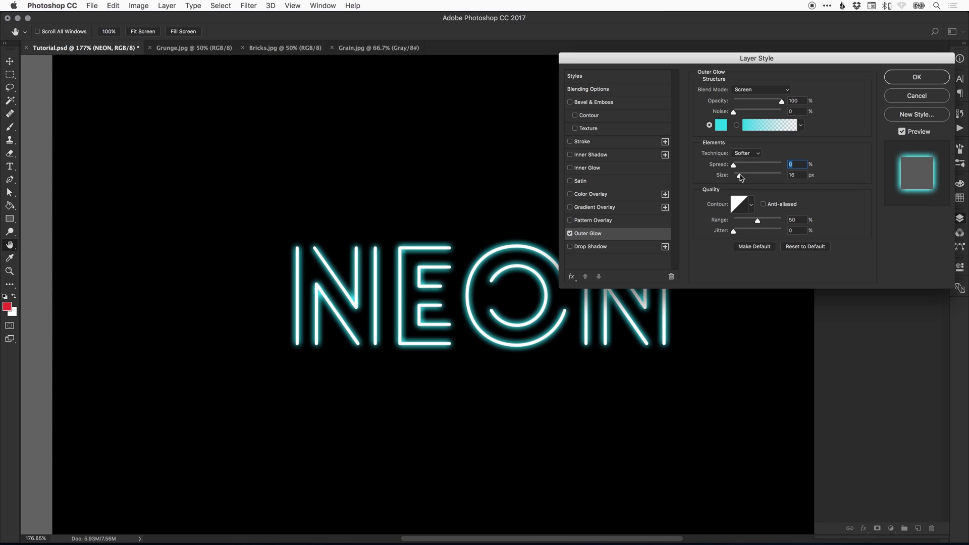
- Try a wide 87 px glow, reduce the outer glow's size to 10 px and apply the layer style
{"action": "left_click_drag", "start_coordinate": [740, 175], "coordinate": [752, 176]}
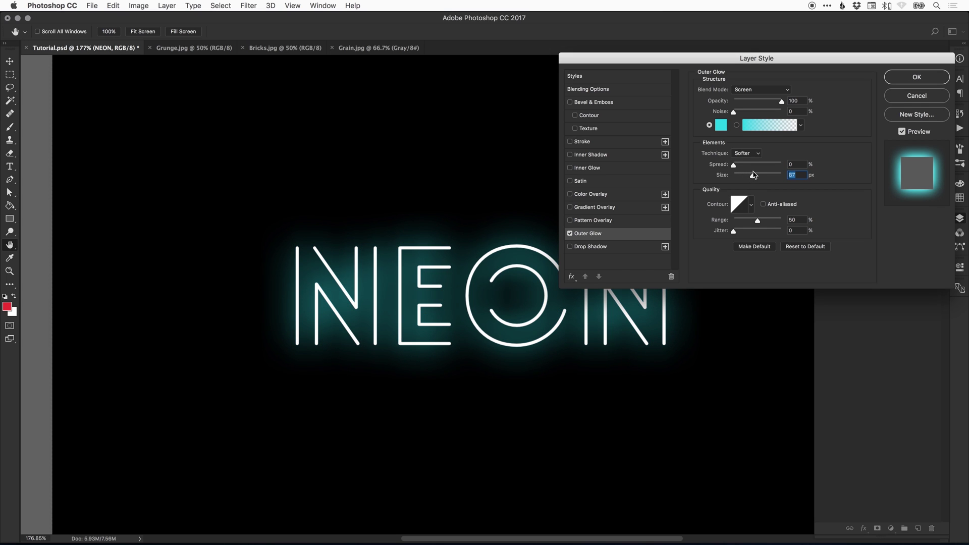
{"action": "left_click_drag", "start_coordinate": [742, 175], "coordinate": [740, 178]}
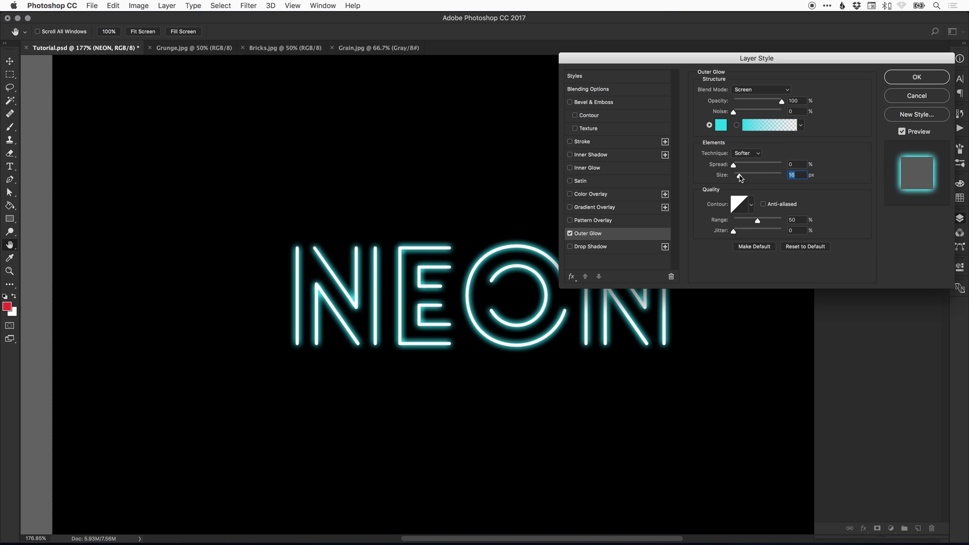
{"action": "left_click_drag", "start_coordinate": [740, 178], "coordinate": [740, 178]}
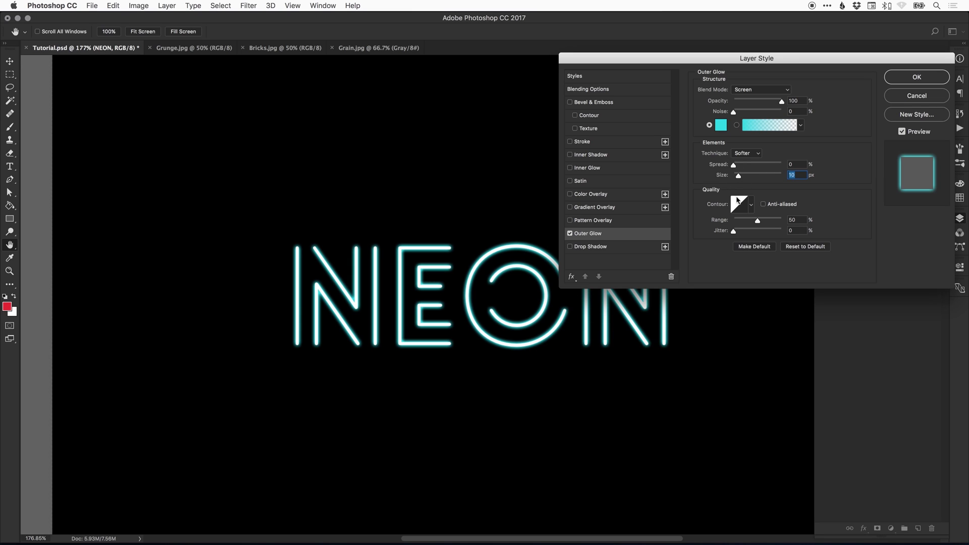
{"action": "left_click", "coordinate": [895, 77]}
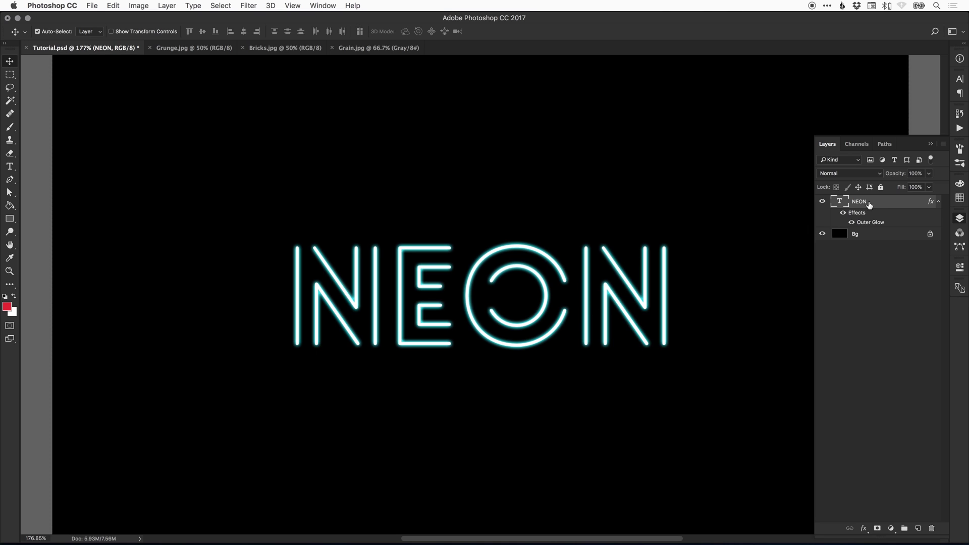
- Duplicate the NEON text layer as "NEON copy" in the same document and hide the copy
{"action": "right_click", "coordinate": [868, 202]}
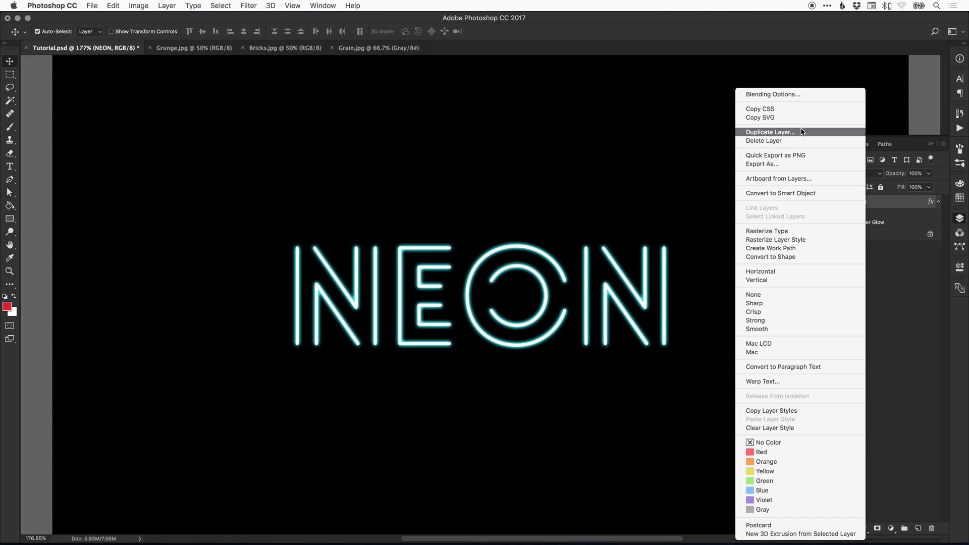
{"action": "left_click", "coordinate": [784, 134]}
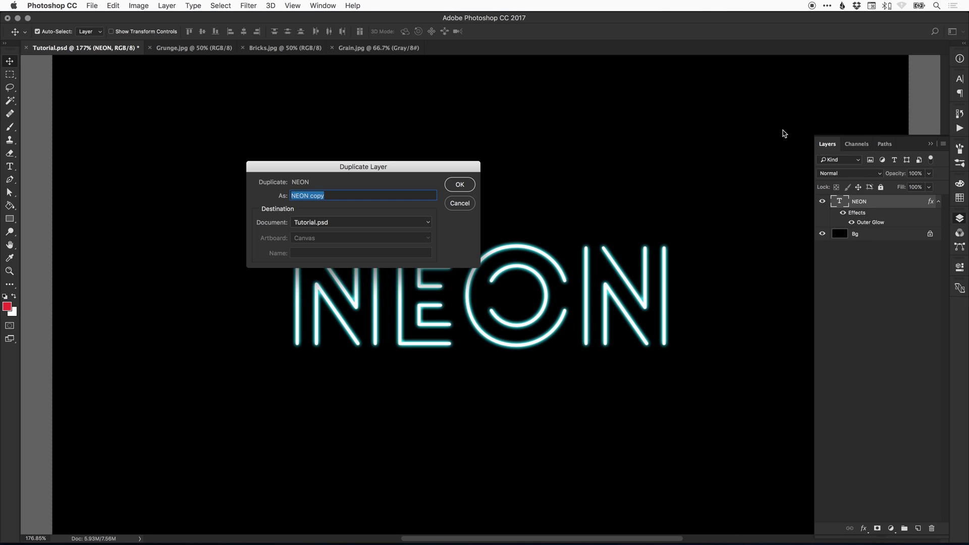
{"action": "left_click", "coordinate": [461, 184]}
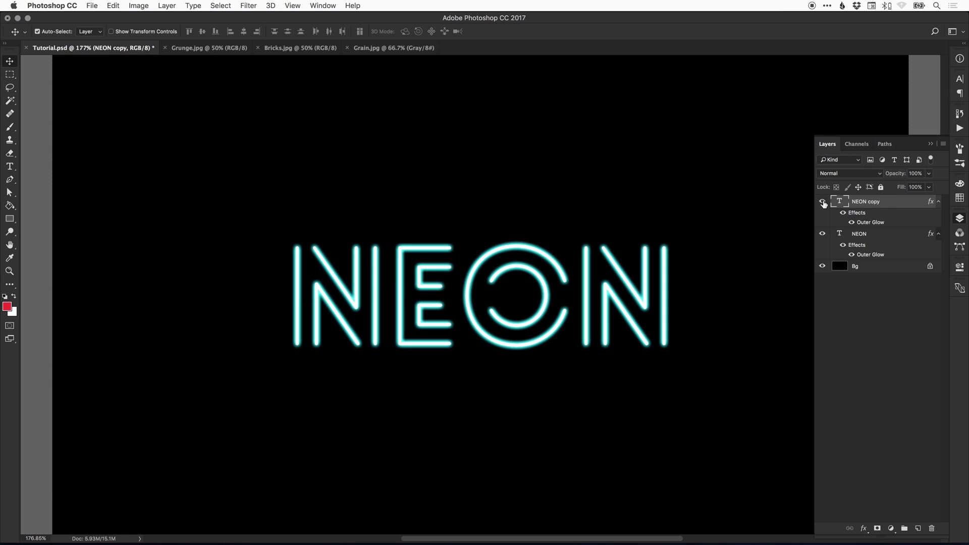
{"action": "left_click", "coordinate": [822, 202]}
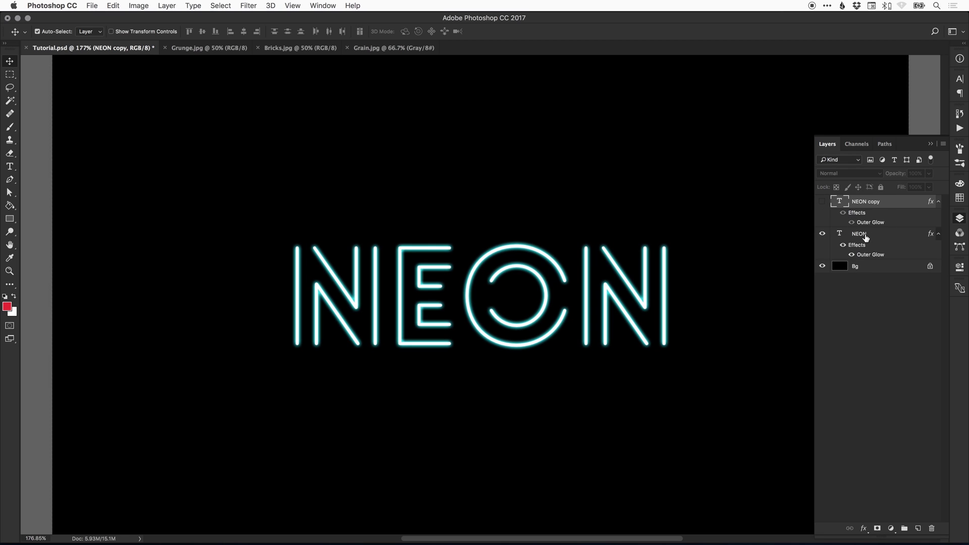
- Enlarge the original NEON layer's outer glow to a size of 29 px with a 4% spread
{"action": "left_click", "coordinate": [866, 236]}
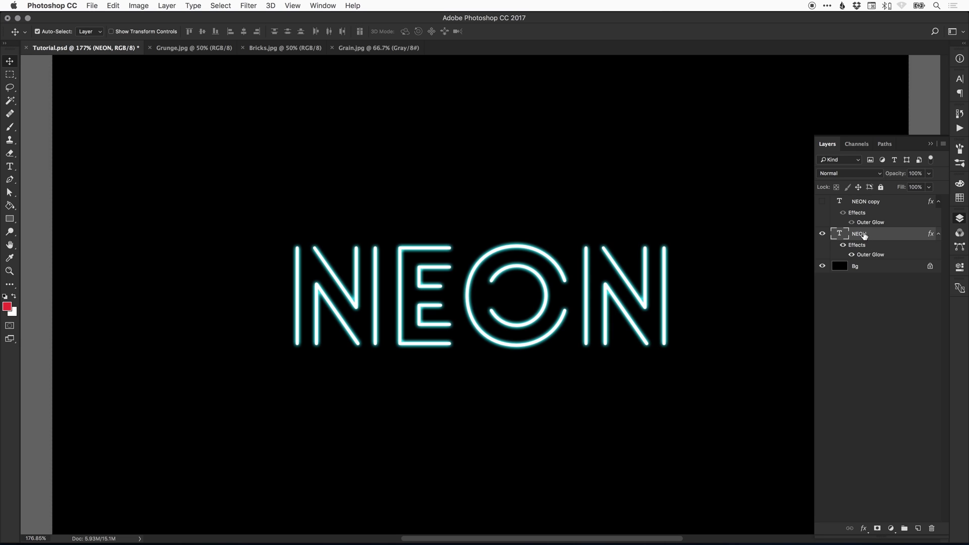
{"action": "right_click", "coordinate": [864, 237]}
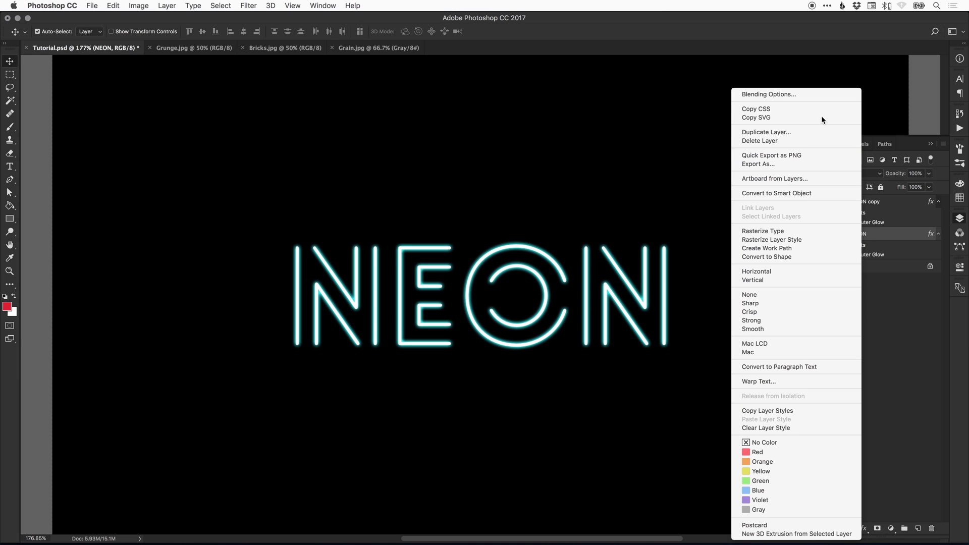
{"action": "left_click", "coordinate": [823, 94]}
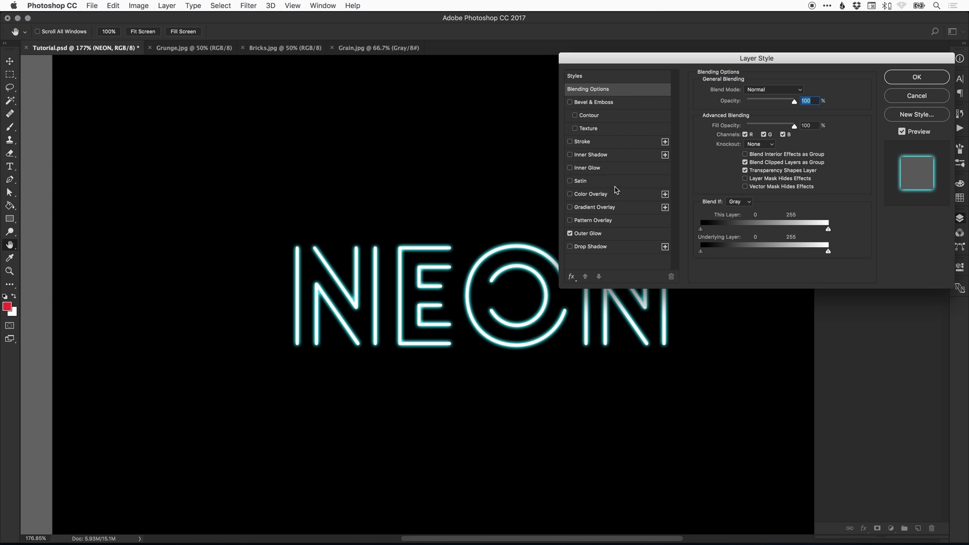
{"action": "left_click", "coordinate": [599, 233]}
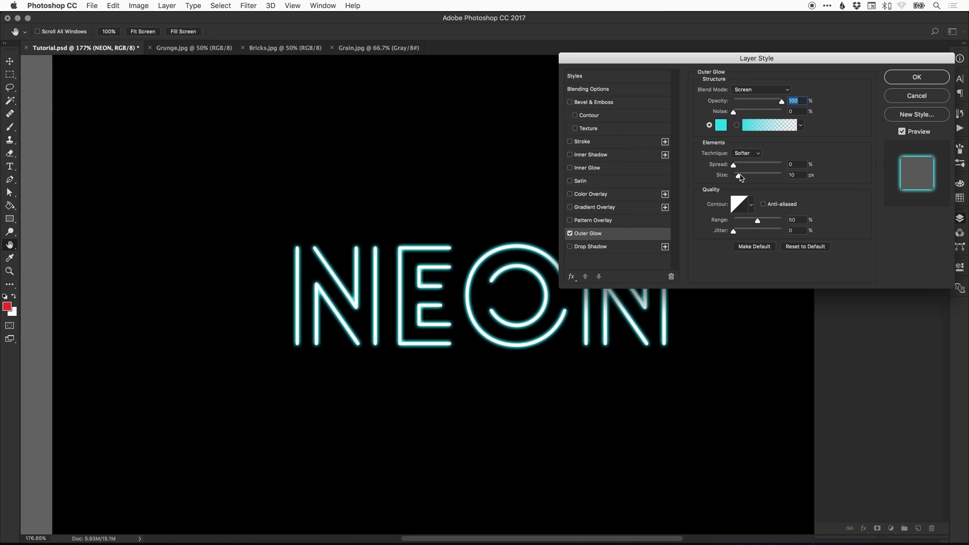
{"action": "left_click_drag", "start_coordinate": [740, 176], "coordinate": [737, 167]}
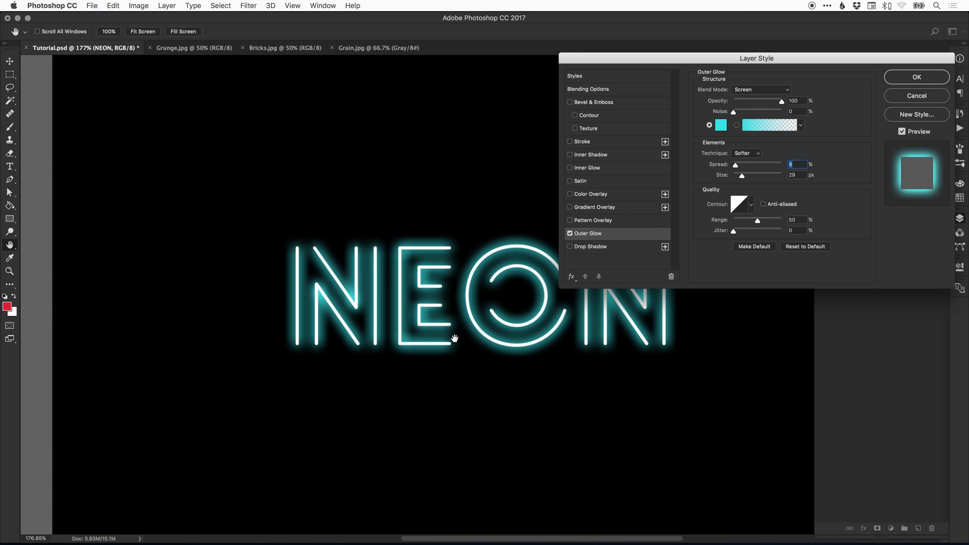
- Reduce the NEON layer's fill opacity to 0% in its blending options and apply the style
{"action": "left_click", "coordinate": [588, 90]}
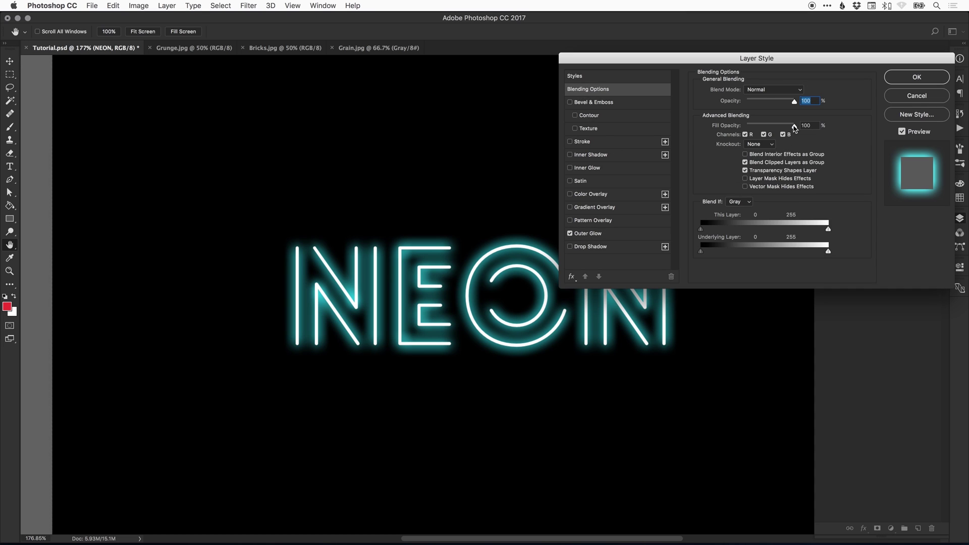
{"action": "left_click_drag", "start_coordinate": [795, 129], "coordinate": [745, 126]}
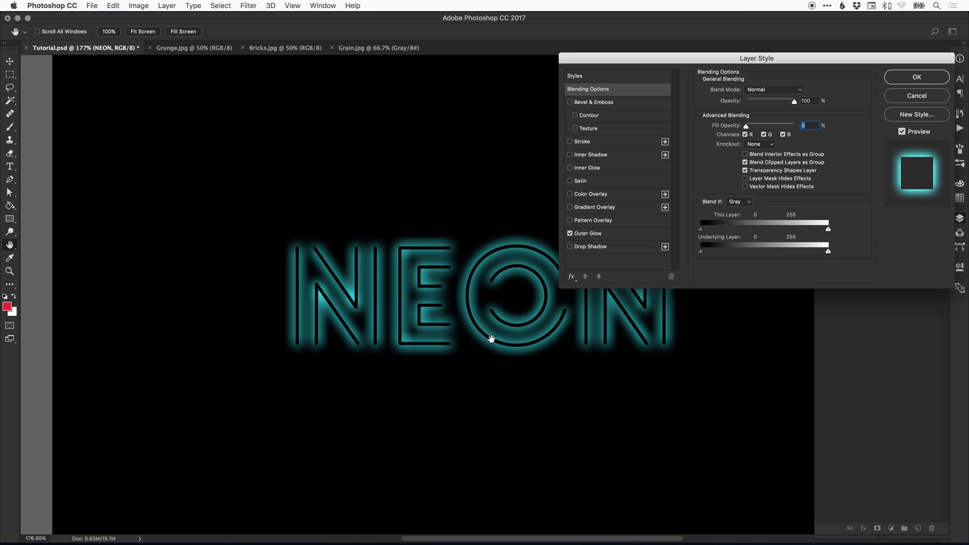
{"action": "left_click", "coordinate": [904, 83]}
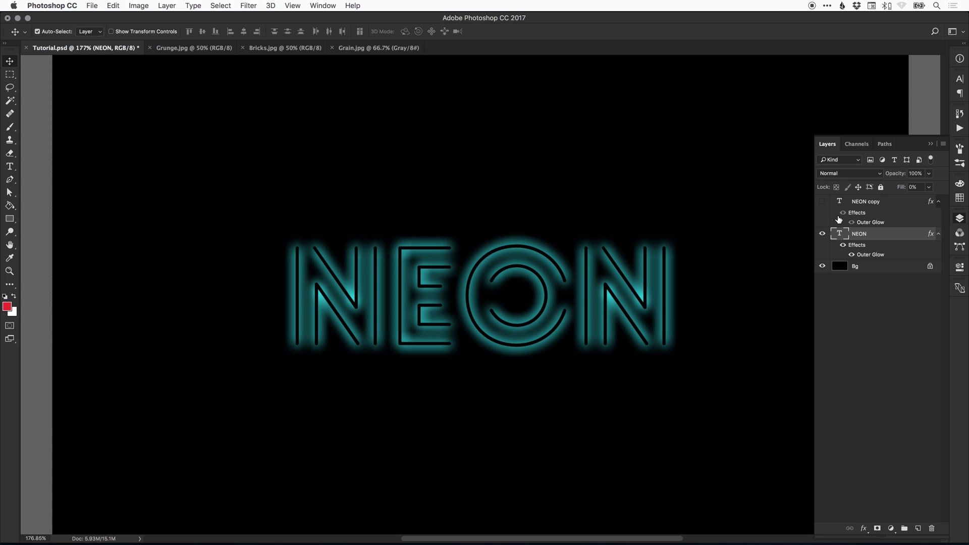
- Make the NEON copy layer visible, comparing it without and with the NEON layer's large glow
{"action": "left_click", "coordinate": [822, 234]}
{"action": "left_click", "coordinate": [822, 201]}
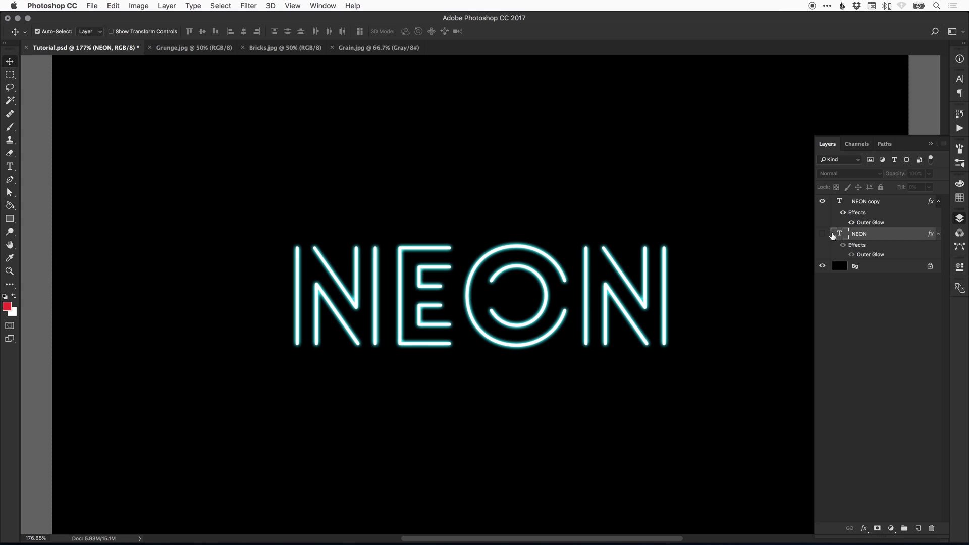
{"action": "left_click", "coordinate": [822, 235]}
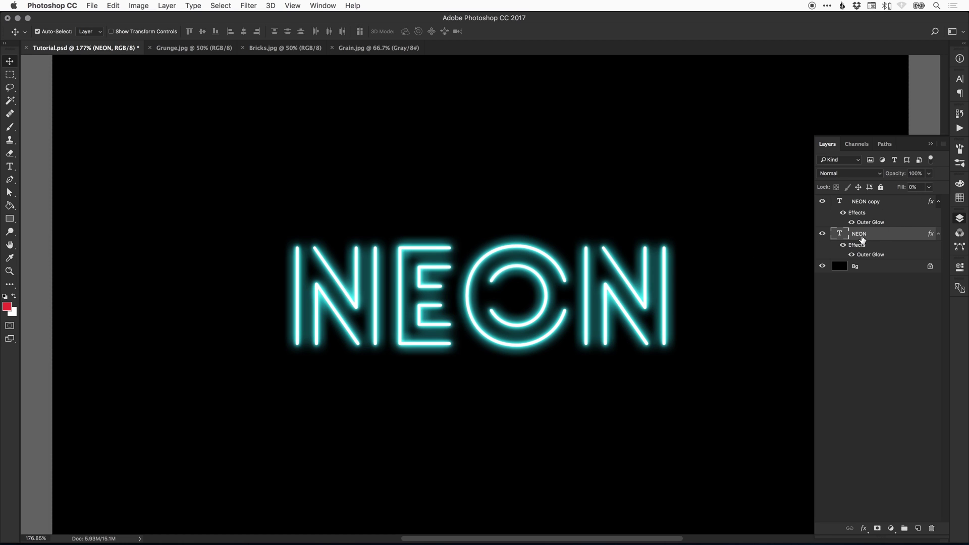
- Rename the NEON layer as "Large Glow" and lower its layer opacity to 50%
{"action": "double_click", "coordinate": [860, 234]}
{"action": "type", "text": "Large Glow"}
{"action": "key", "text": "Return"}
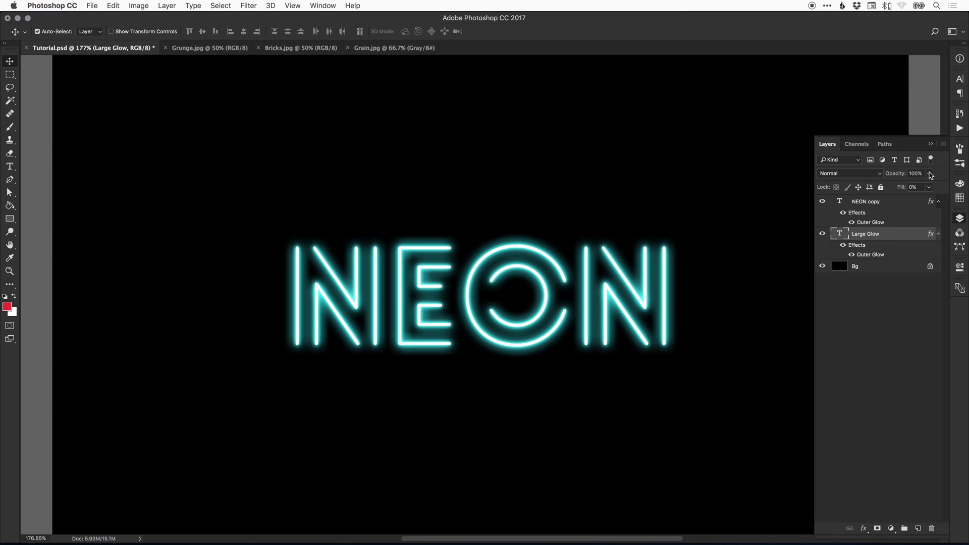
{"action": "left_click", "coordinate": [929, 174]}
{"action": "mouse_move", "coordinate": [916, 187]}
{"action": "left_mouse_down"}
{"action": "mouse_move", "coordinate": [893, 188]}
{"action": "mouse_move", "coordinate": [905, 185]}
{"action": "left_mouse_up"}
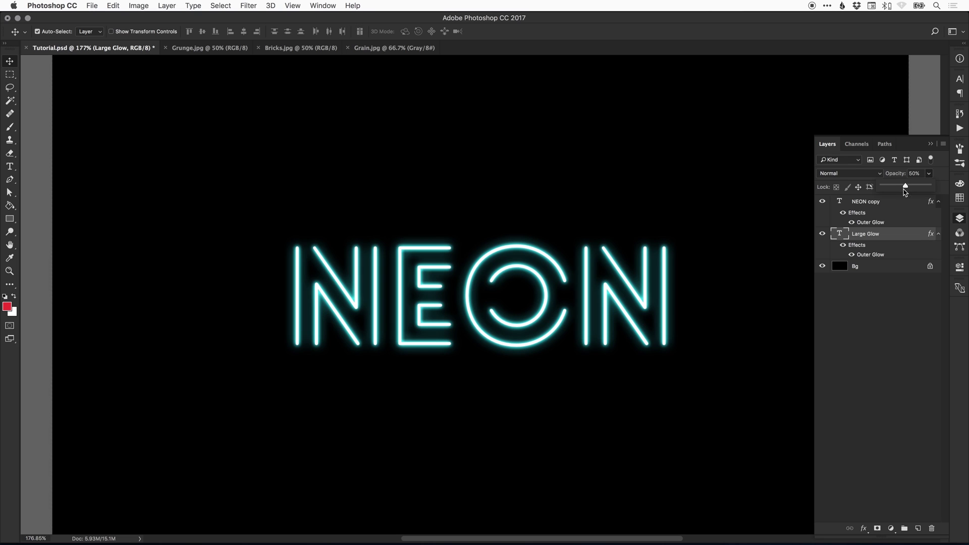
- Try adjusting the NEON copy layer's opacity and leave it at 100%
{"action": "left_click", "coordinate": [873, 205]}
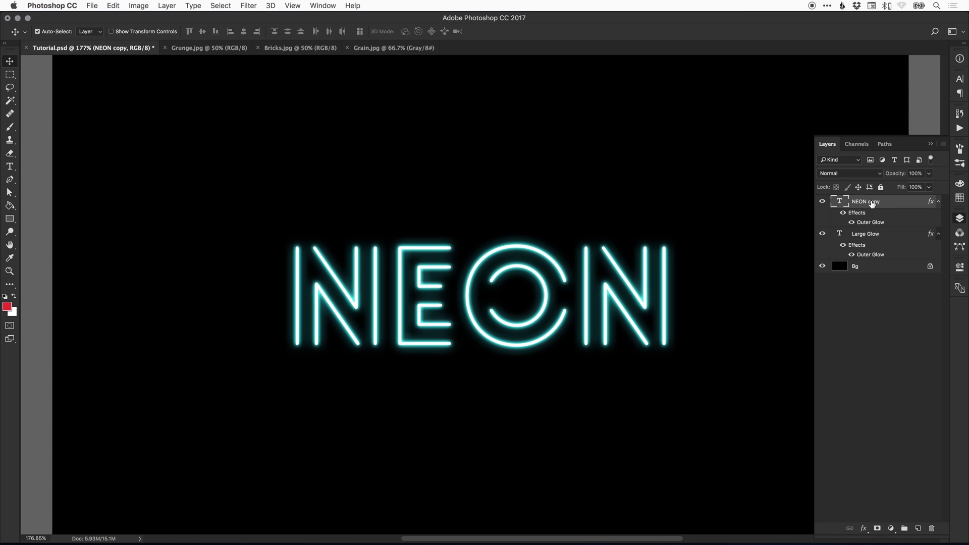
{"action": "left_click", "coordinate": [929, 174]}
{"action": "mouse_move", "coordinate": [929, 185]}
{"action": "left_mouse_down"}
{"action": "mouse_move", "coordinate": [893, 188]}
{"action": "mouse_move", "coordinate": [942, 188]}
{"action": "mouse_move", "coordinate": [929, 190]}
{"action": "left_mouse_up"}
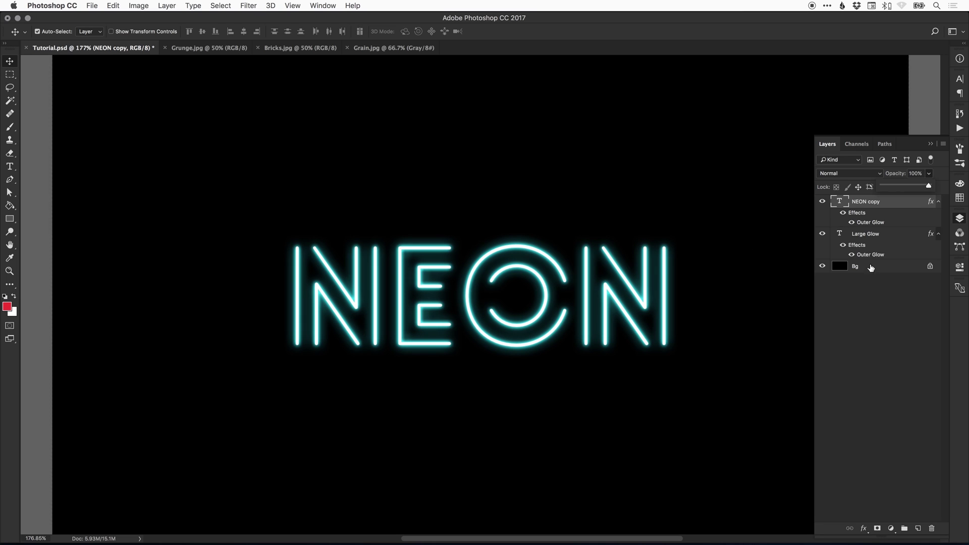
- Add a new layer above Bg and sample the bright cyan glow beside the first letter's stroke as the foreground colour
{"action": "left_click", "coordinate": [849, 268]}
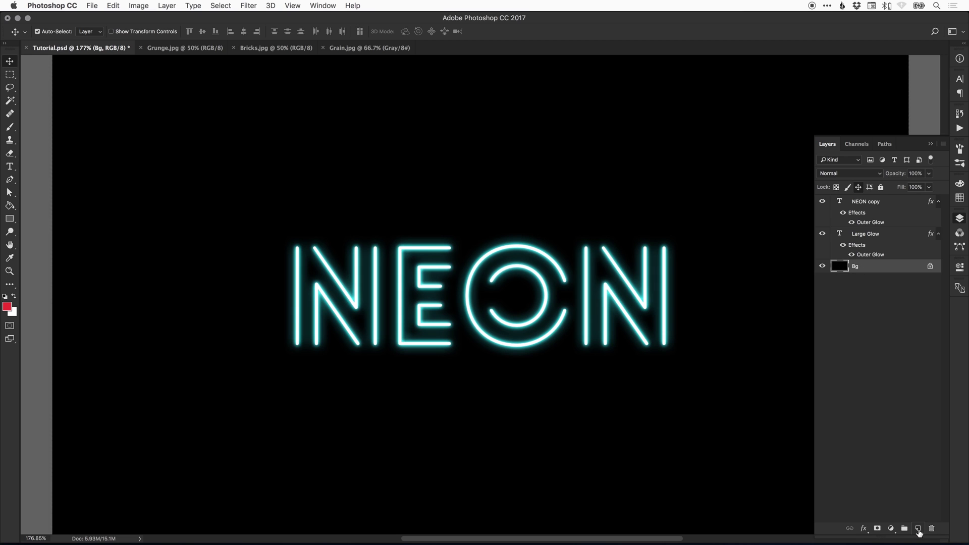
{"action": "left_click", "coordinate": [918, 529]}
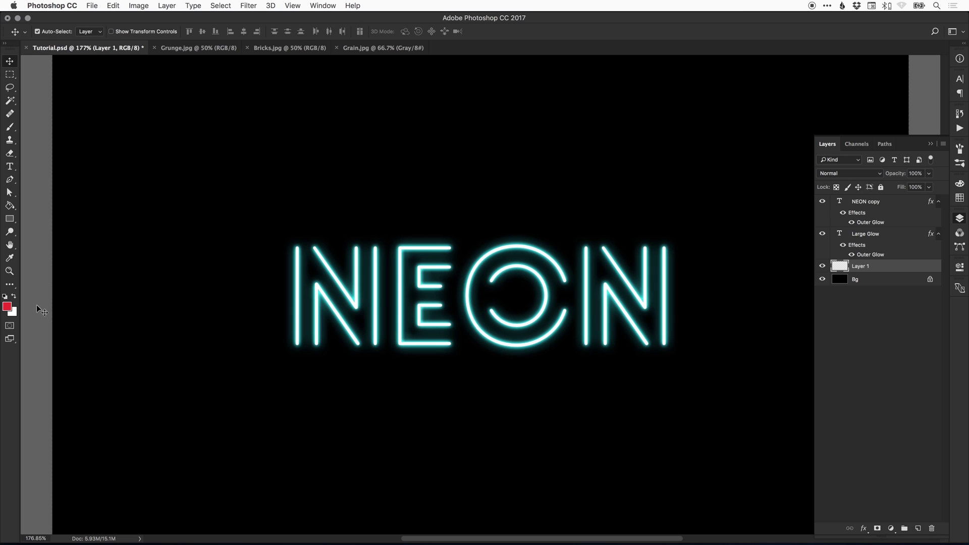
{"action": "key", "text": "z"}
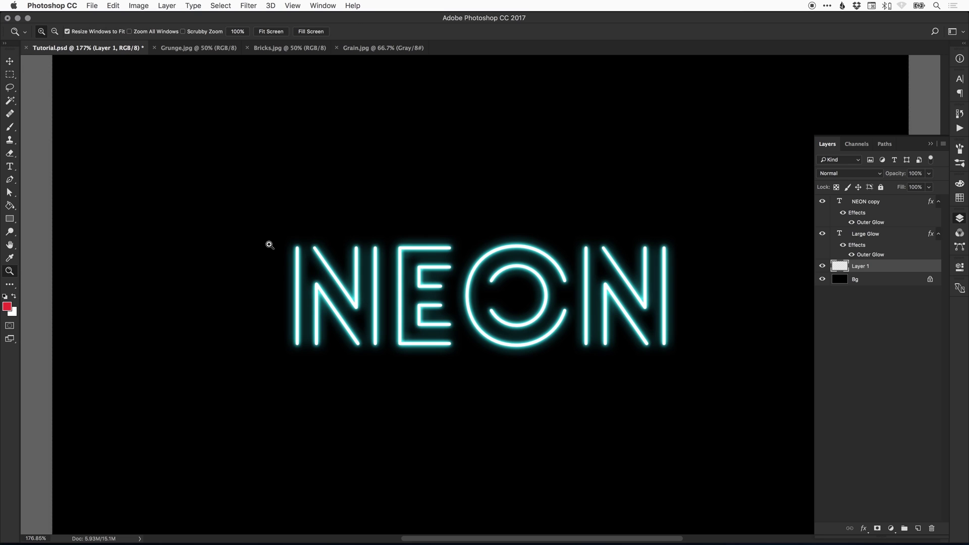
{"action": "left_click_drag", "start_coordinate": [268, 240], "coordinate": [350, 282]}
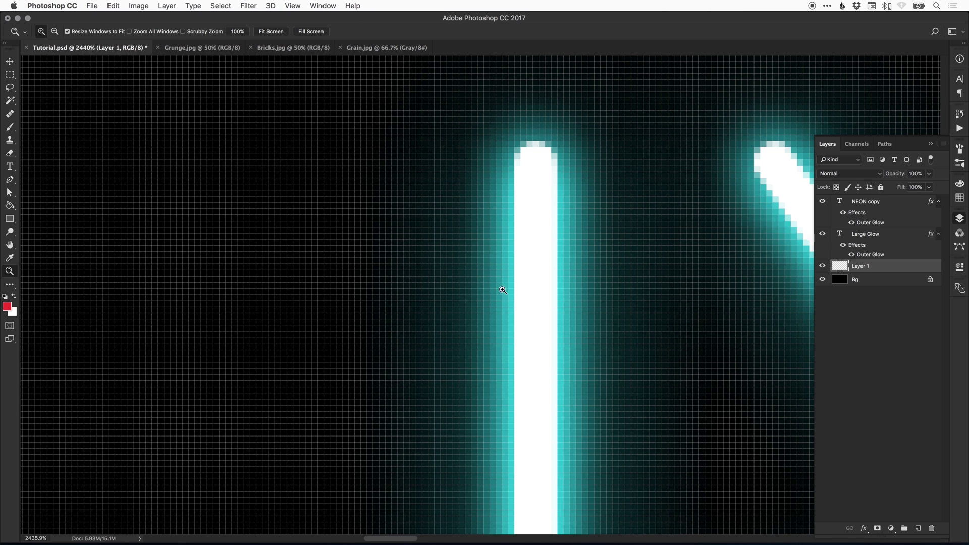
{"action": "key", "text": "i"}
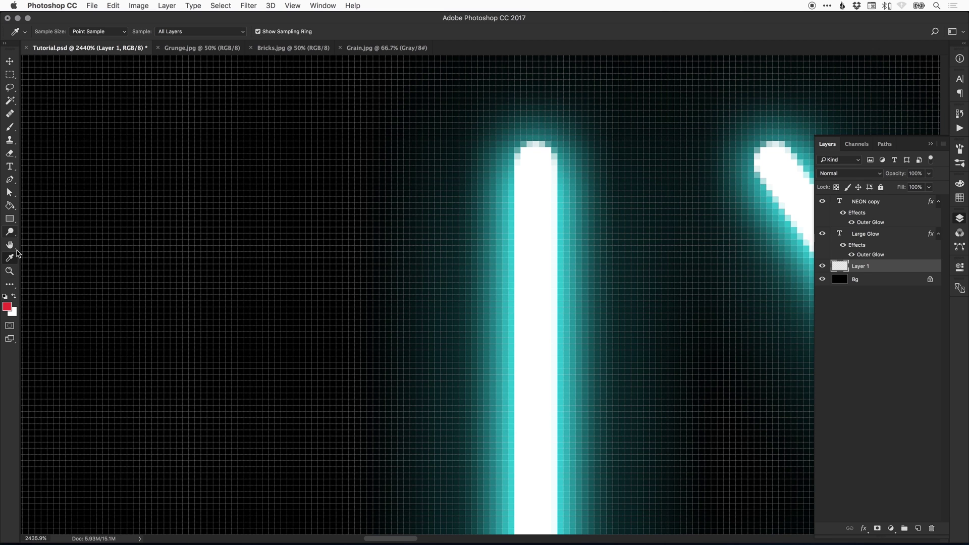
{"action": "left_click", "coordinate": [513, 246]}
{"action": "key", "text": "super+0"}
{"action": "key", "text": "v"}
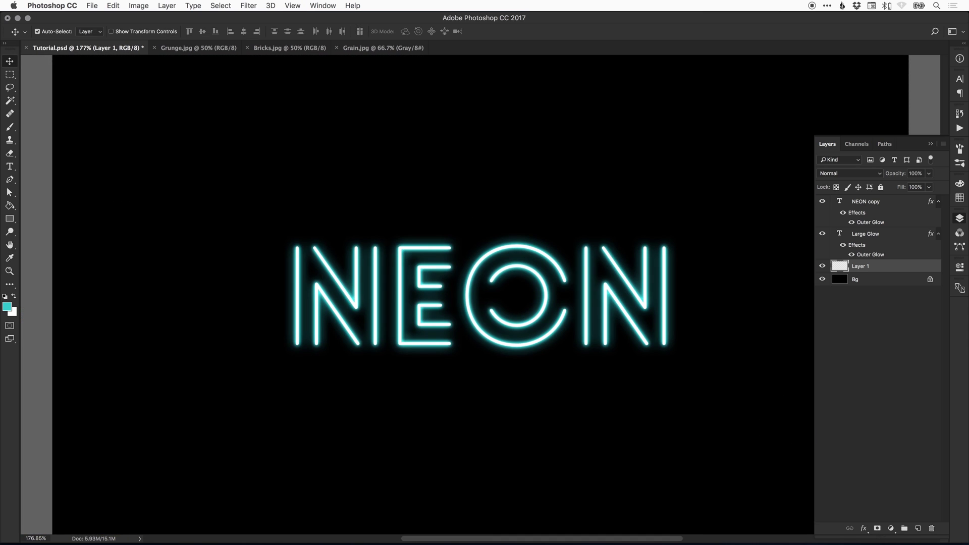
- Reset the brush presets to the defaults and choose a soft round brush with a size of 284 px
{"action": "key", "text": "b"}
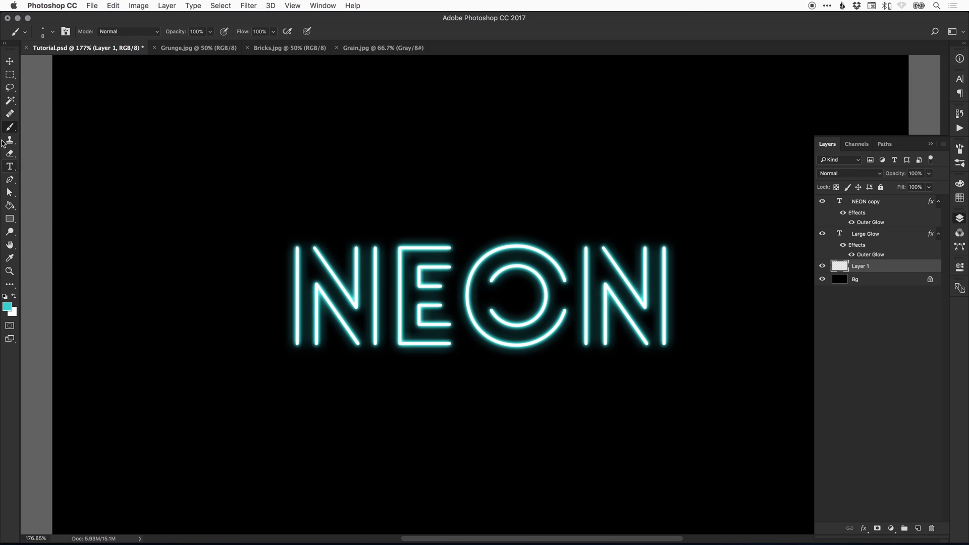
{"action": "left_click", "coordinate": [53, 33]}
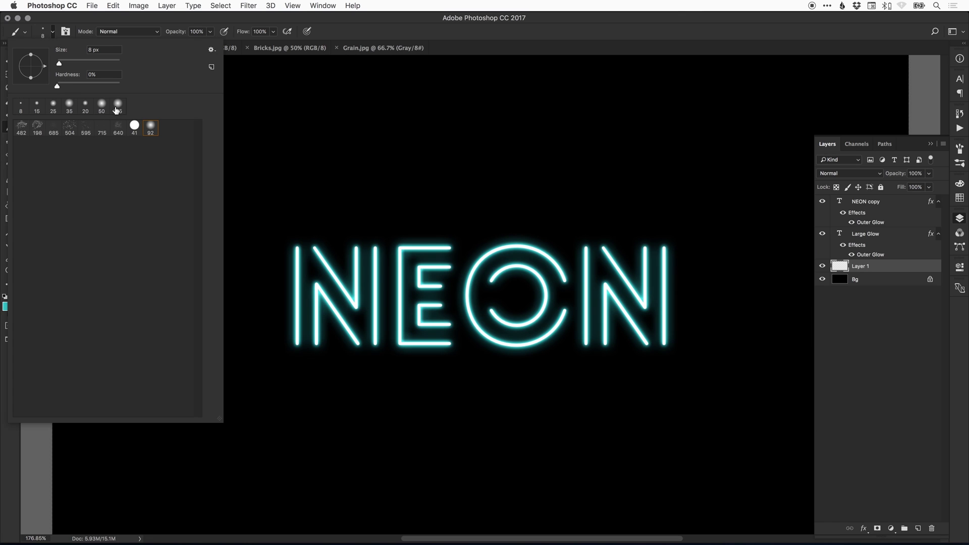
{"action": "left_click", "coordinate": [116, 109]}
{"action": "left_click", "coordinate": [212, 51]}
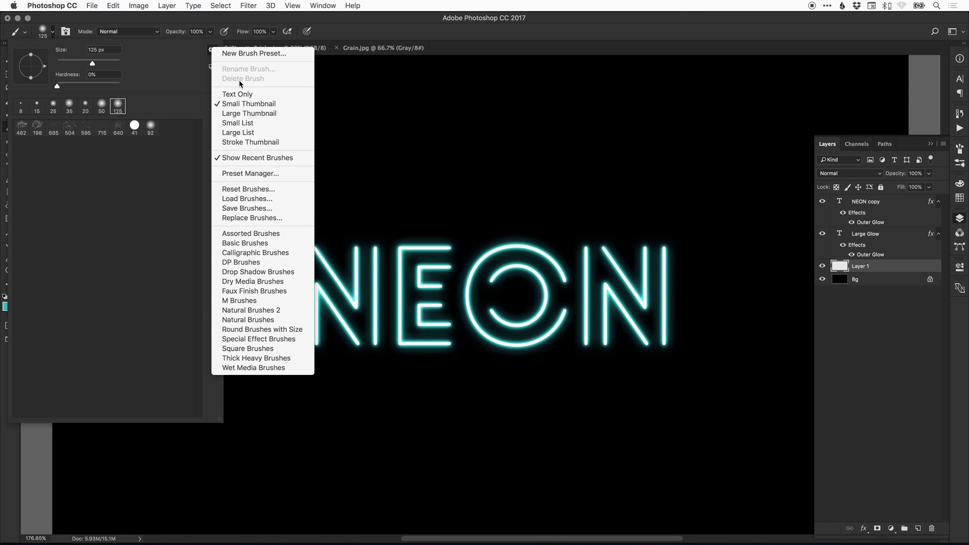
{"action": "left_click", "coordinate": [259, 190]}
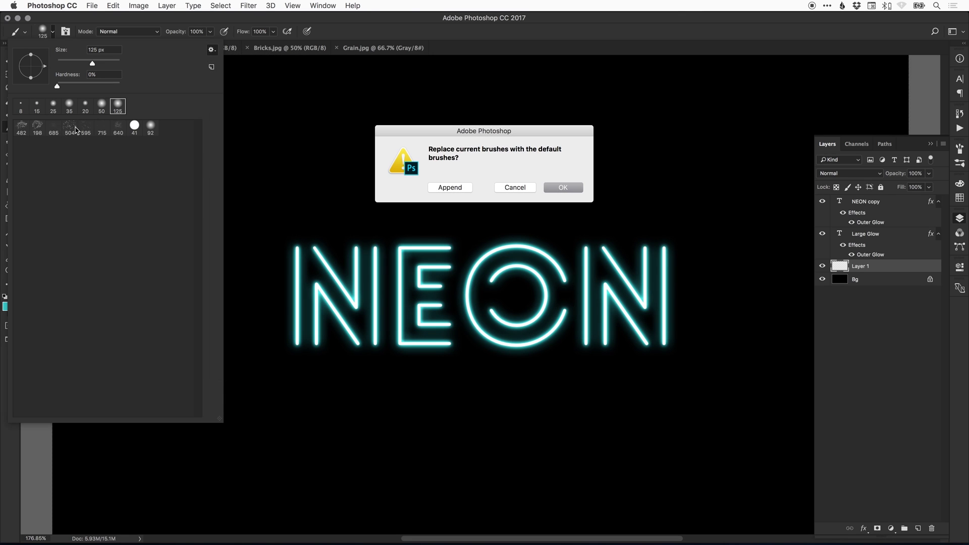
{"action": "left_click", "coordinate": [565, 192]}
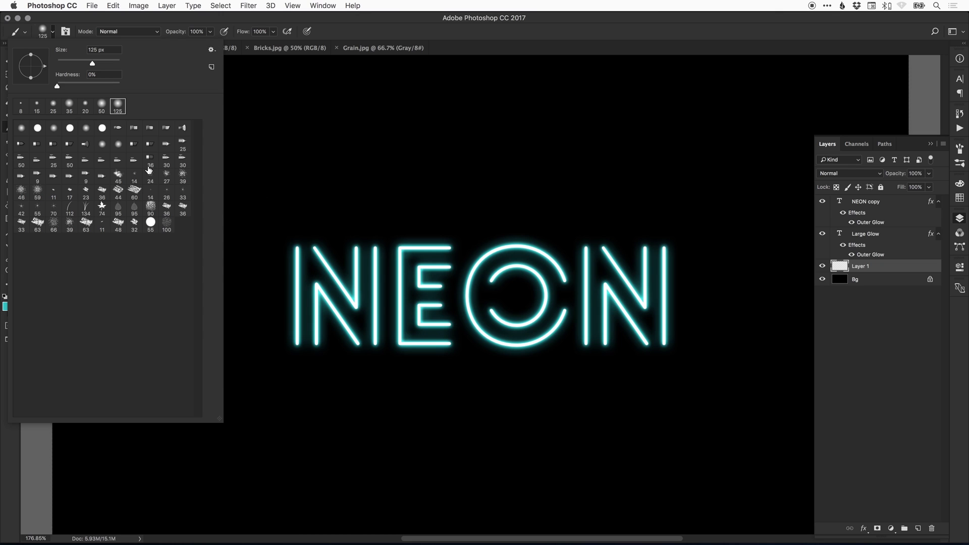
{"action": "left_click", "coordinate": [87, 129]}
{"action": "left_click_drag", "start_coordinate": [98, 64], "coordinate": [110, 64]}
{"action": "key", "text": "Return"}
- Try a soft cyan brush dab on Layer 1 above the lettering and undo it
{"action": "left_click", "coordinate": [448, 154]}
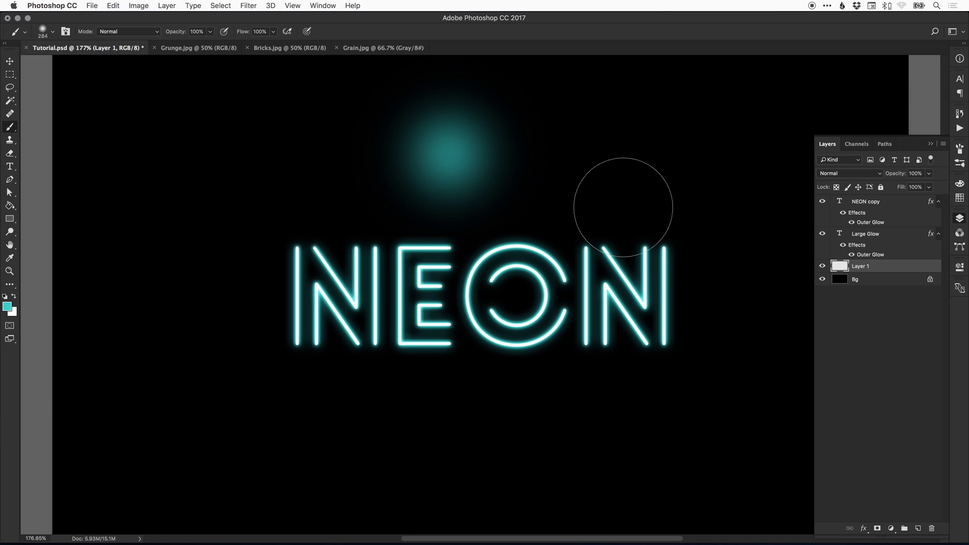
{"action": "key", "text": "super+t"}
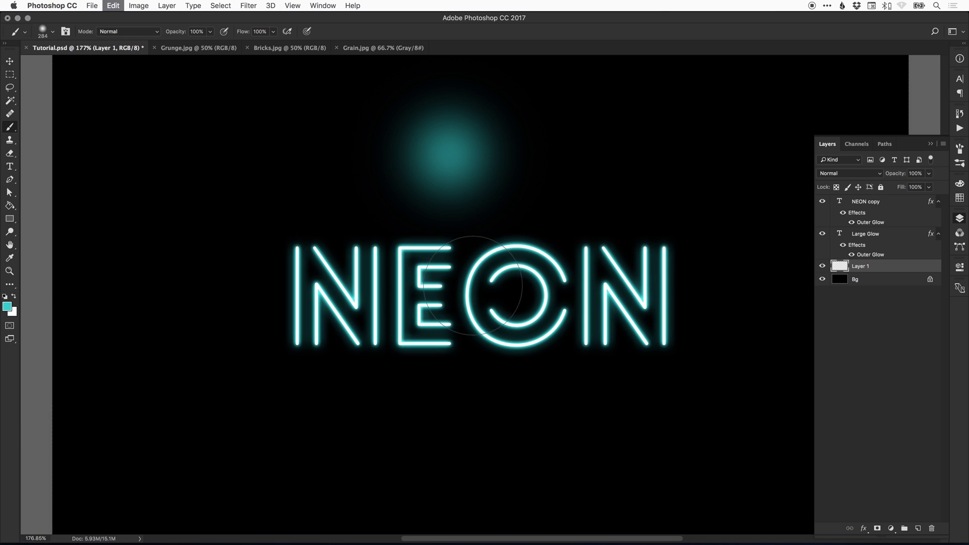
{"action": "key", "text": "super+z"}
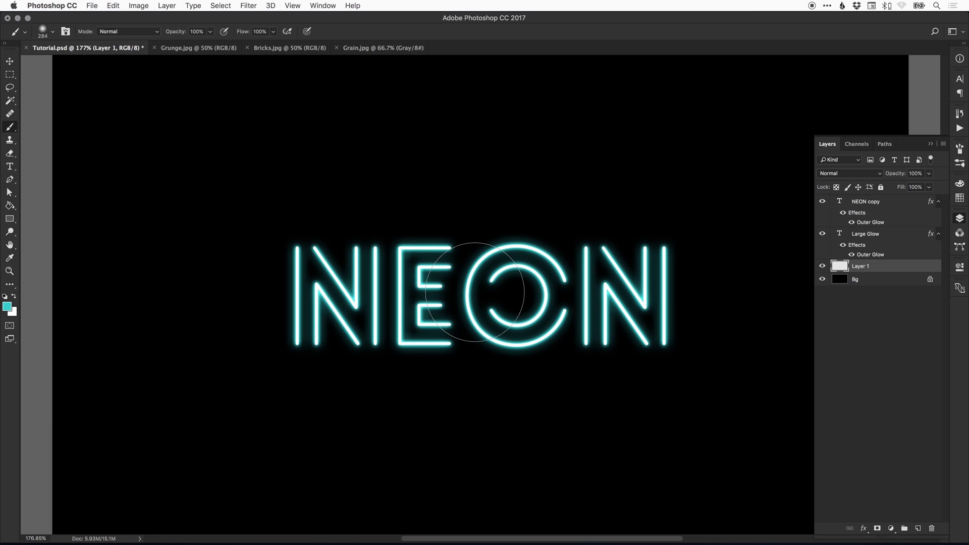
- Enlarge the soft brush to 1600 px and paint a single cyan dab on Layer 1, centred on the NEON lettering
{"action": "key", "text": "bracketleft"}
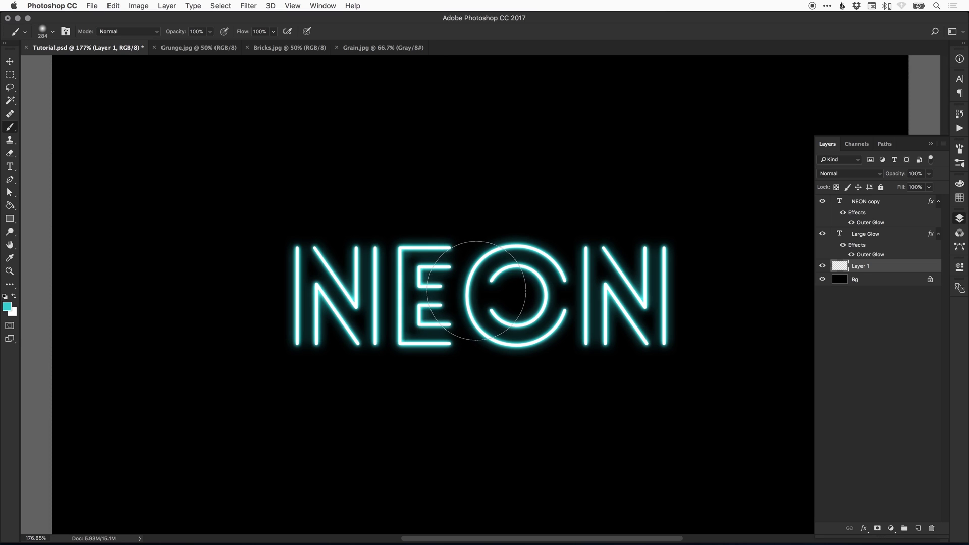
{"action": "key", "text": "bracketright"}
{"action": "key", "text": "bracketright"}
{"action": "key", "text": "bracketright"}
{"action": "key", "text": "bracketright"}
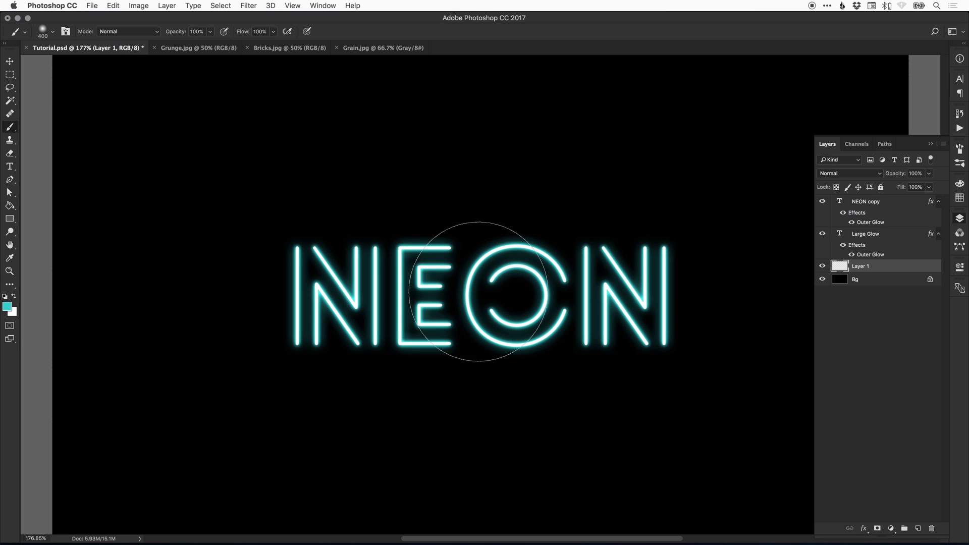
{"action": "key", "text": "bracketright"}
{"action": "key", "text": "bracketright"}
{"action": "key", "text": "bracketright"}
{"action": "key", "text": "bracketright"}
{"action": "key", "text": "bracketright"}
{"action": "key", "text": "bracketright"}
{"action": "key", "text": "bracketright"}
{"action": "key", "text": "super+1"}
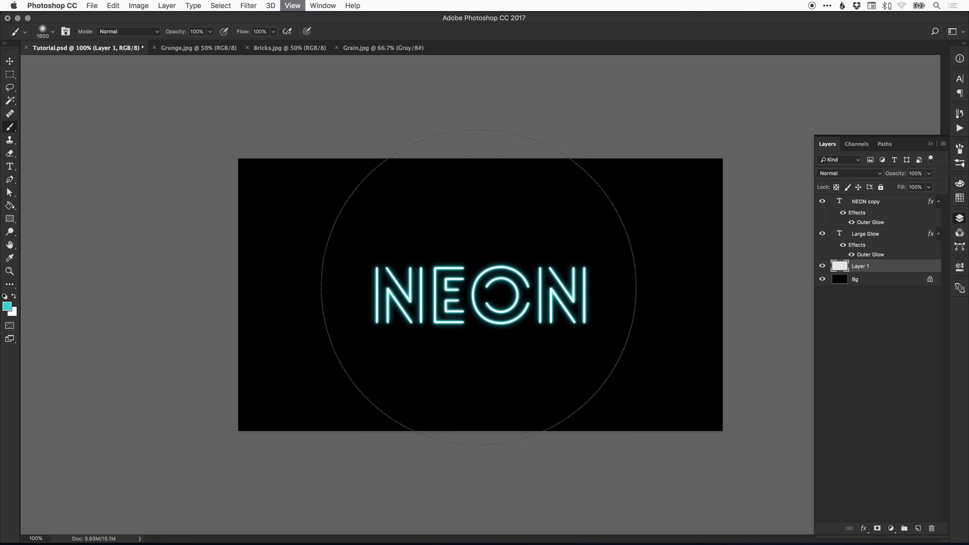
{"action": "key", "text": "bracketright"}
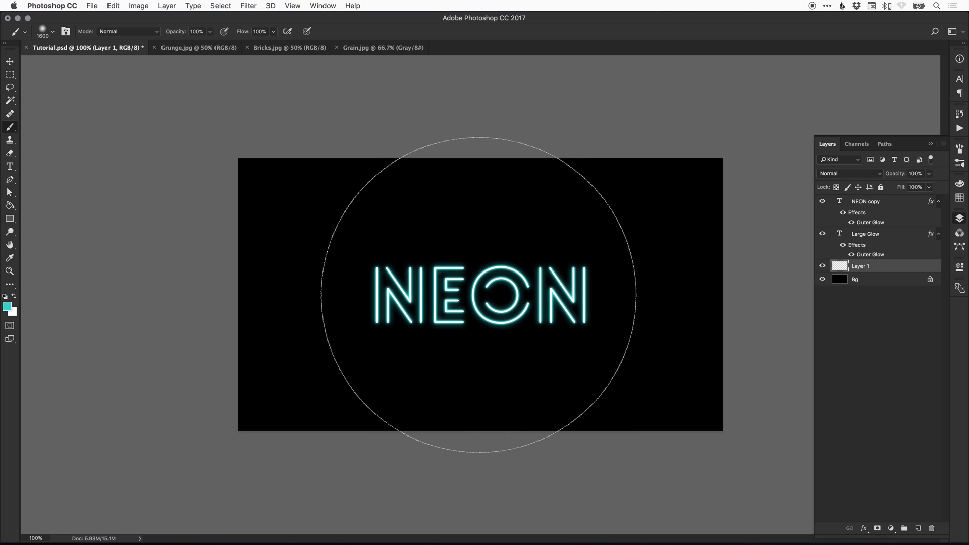
{"action": "left_click", "coordinate": [479, 294]}
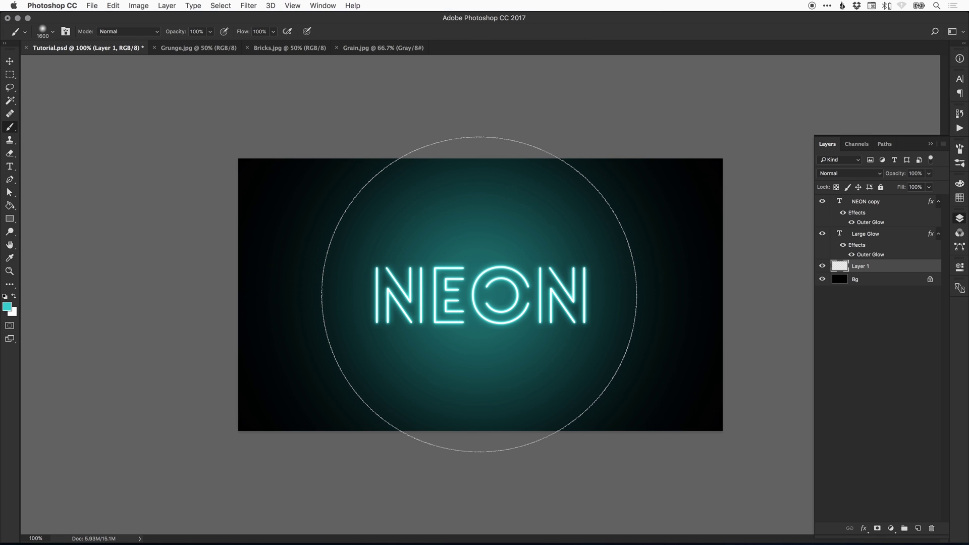
{"action": "key", "text": "v"}
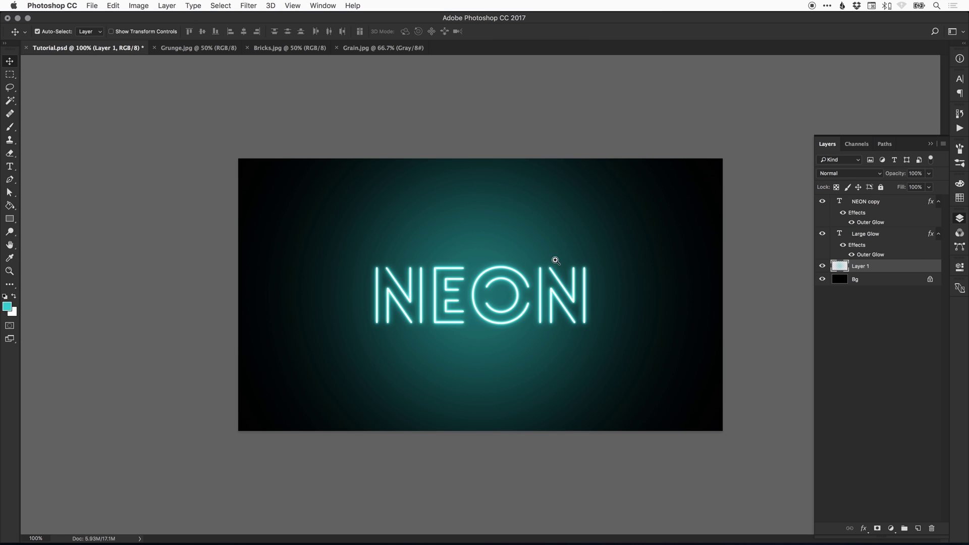
- Lower the opacity of Layer 1 to 40% and save the document
{"action": "scroll", "coordinate": [555, 260], "scroll_direction": "up", "scroll_amount": 5}
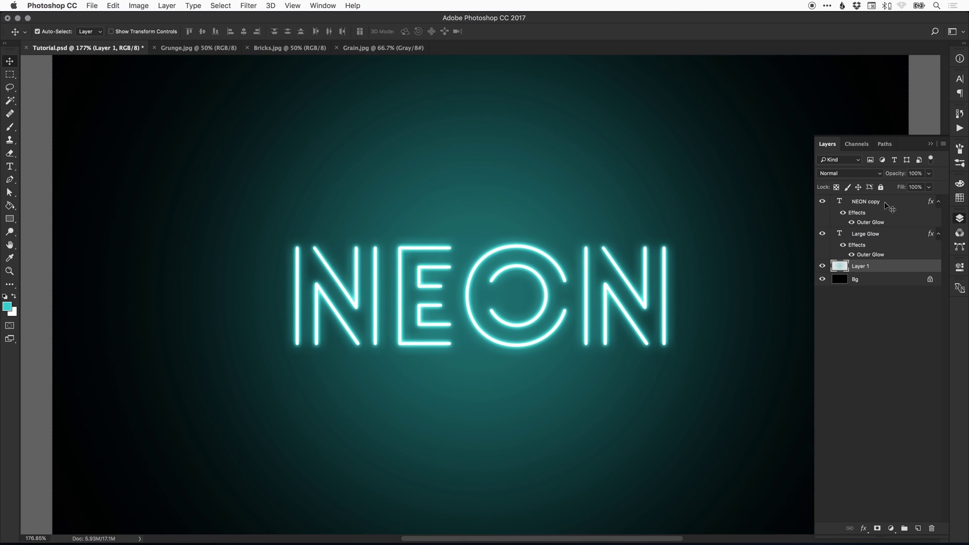
{"action": "left_click_drag", "start_coordinate": [930, 177], "coordinate": [899, 187]}
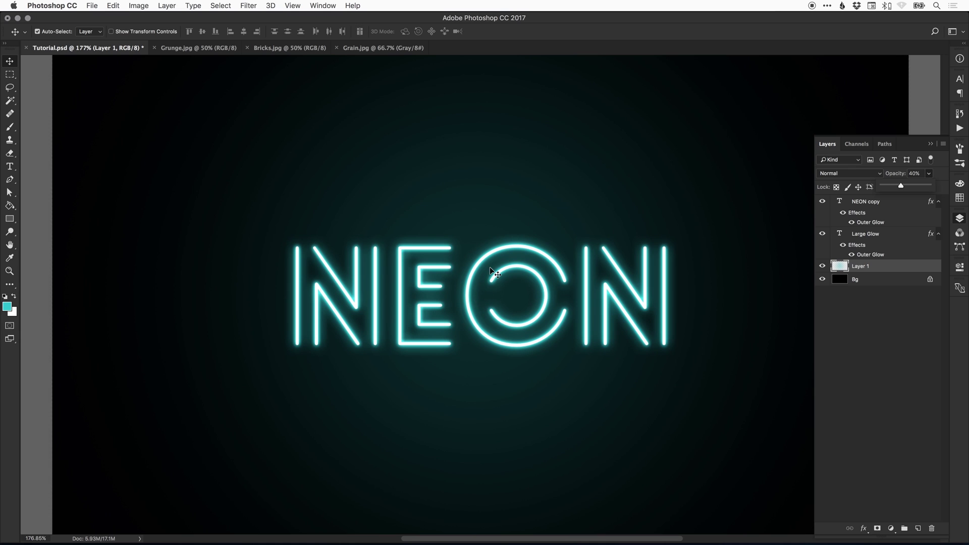
{"action": "key", "text": "ctrl+s"}
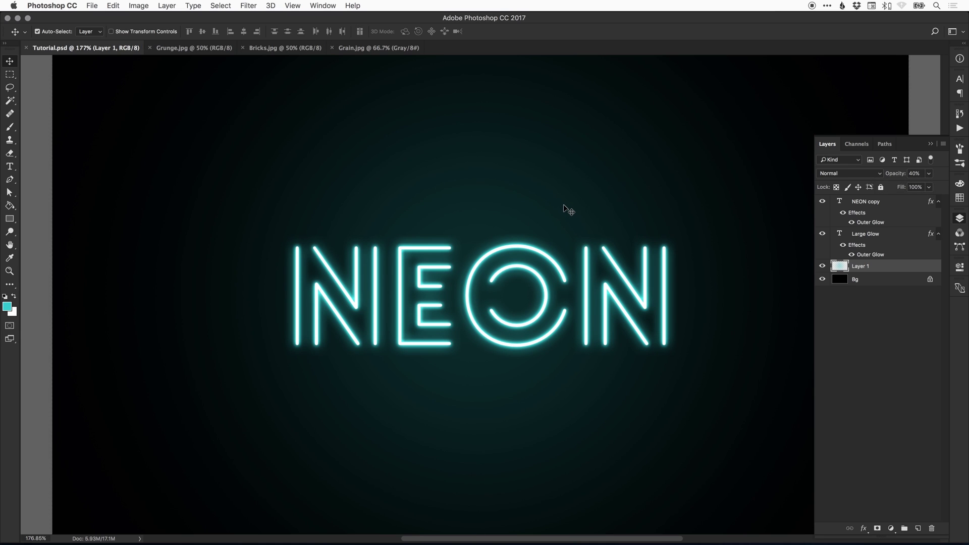
- Duplicate the NEON copy text layer together with its outer glow
{"action": "left_click", "coordinate": [495, 290]}
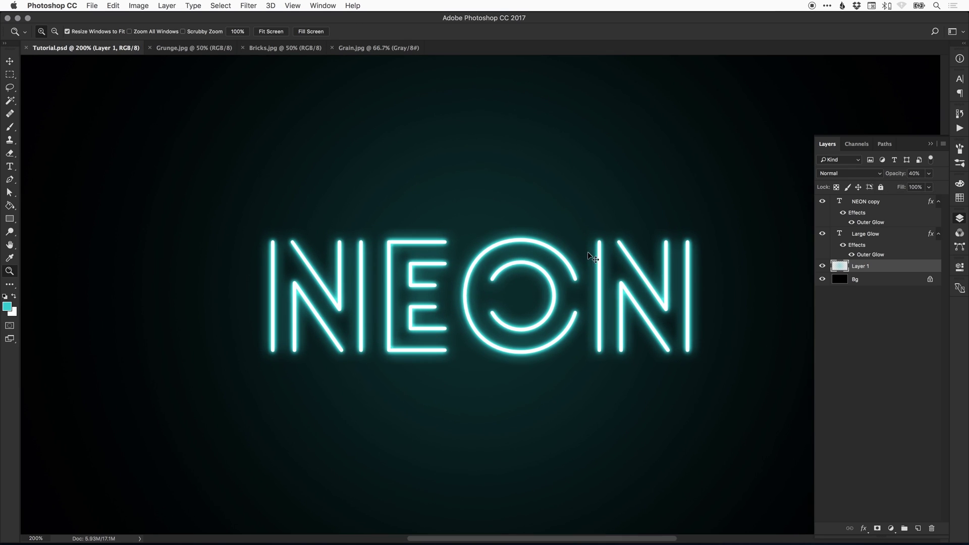
{"action": "left_click", "coordinate": [865, 202]}
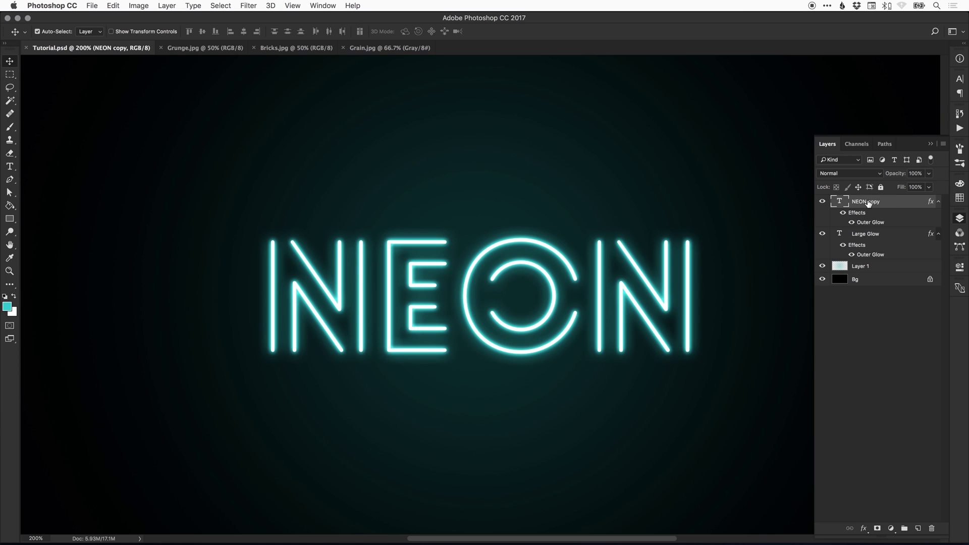
{"action": "right_click", "coordinate": [869, 202]}
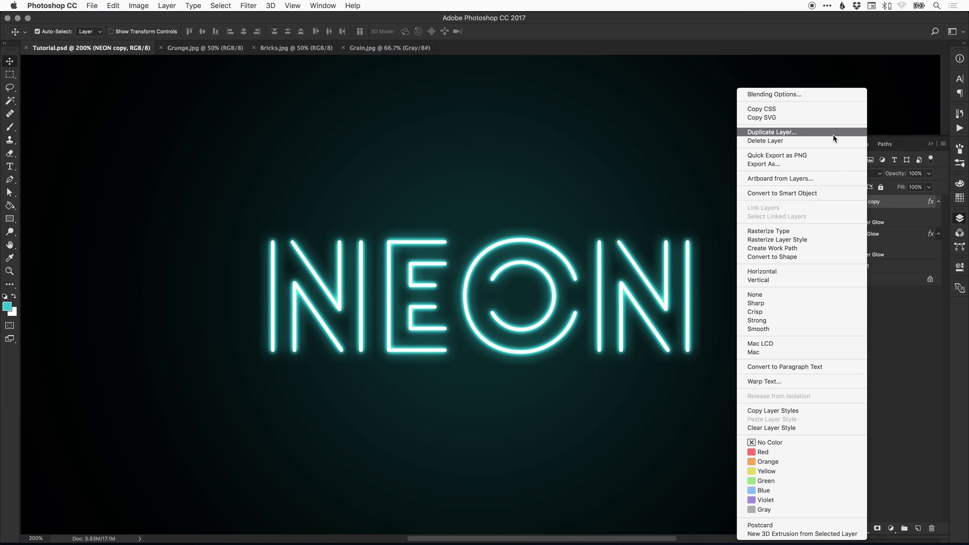
{"action": "left_click", "coordinate": [884, 204]}
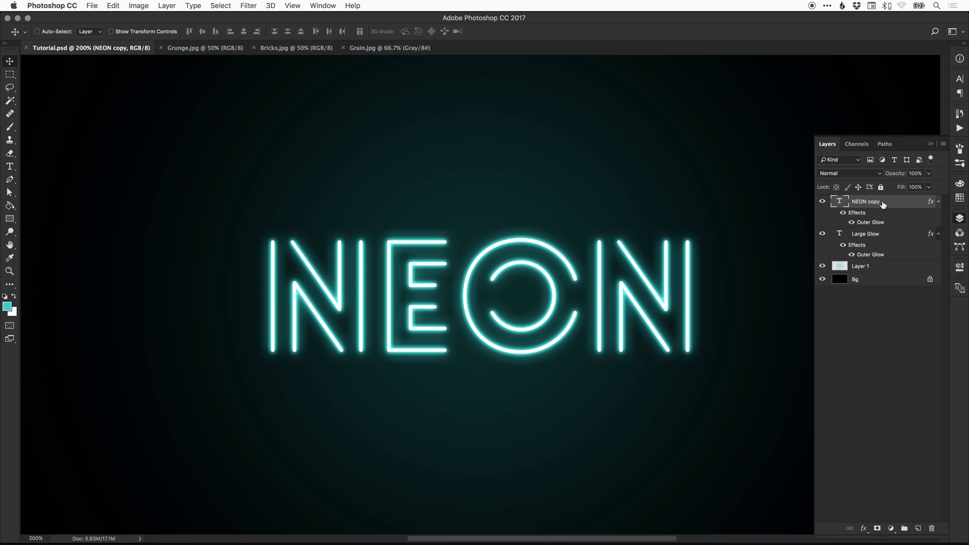
{"action": "key", "text": "super+j"}
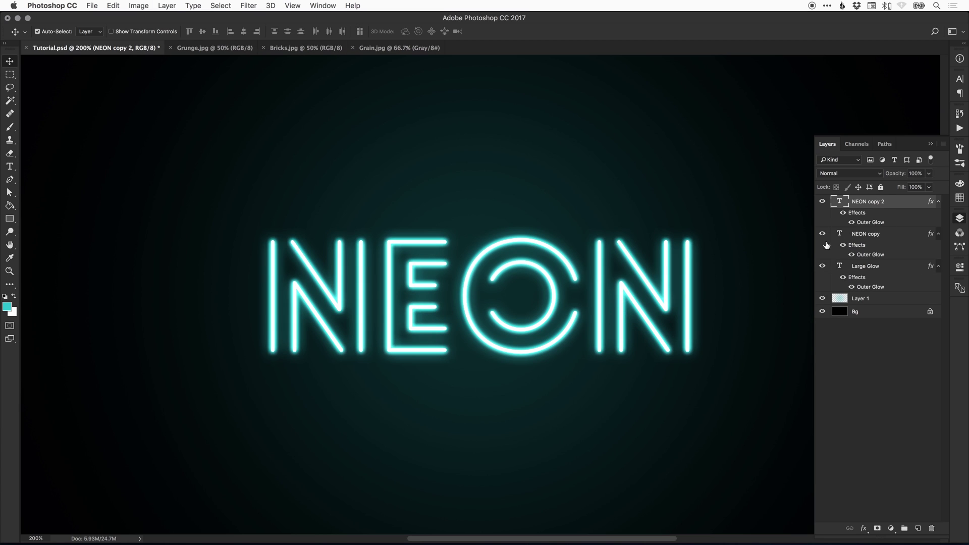
- Hide the NEON copy and Large Glow layers and convert the NEON copy 2 layer to a smart object
{"action": "left_click", "coordinate": [822, 234]}
{"action": "left_click", "coordinate": [822, 266]}
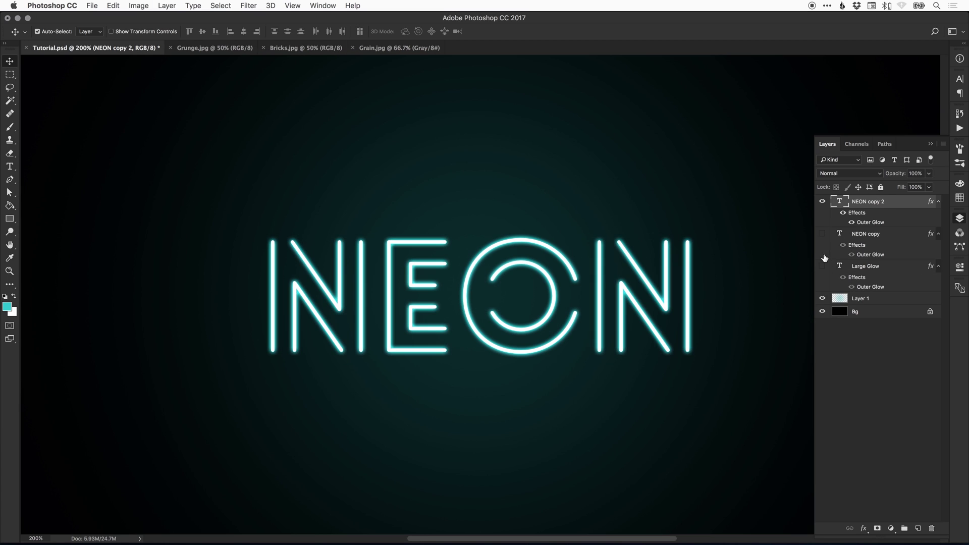
{"action": "right_click", "coordinate": [866, 202]}
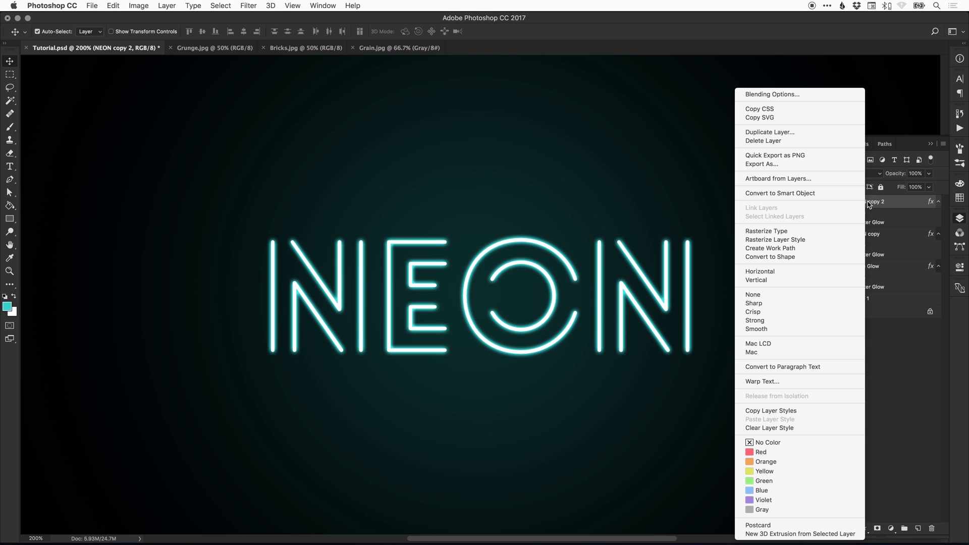
{"action": "left_click", "coordinate": [816, 193]}
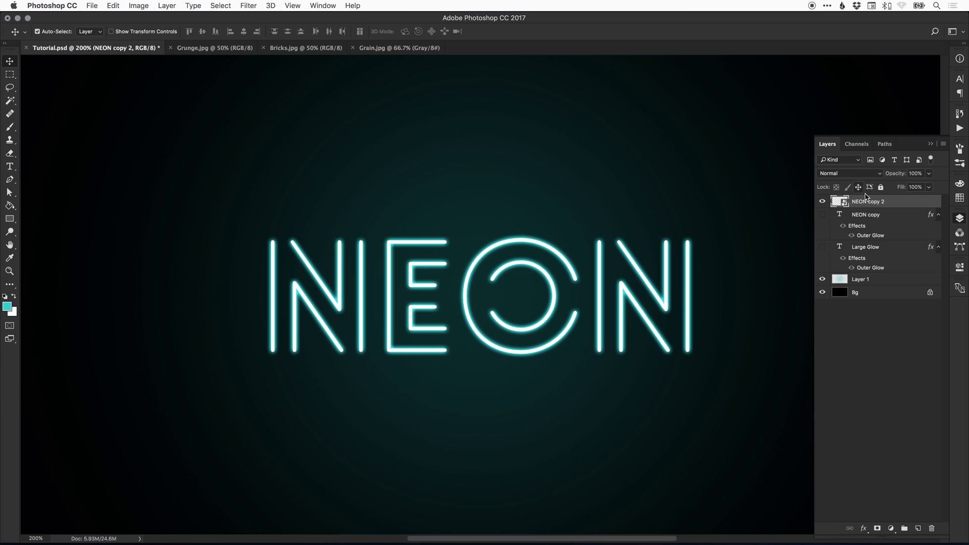
- Rename the NEON copy layer as "NEON Backup", collapse its effects and select the NEON copy 2 layer
{"action": "double_click", "coordinate": [872, 216]}
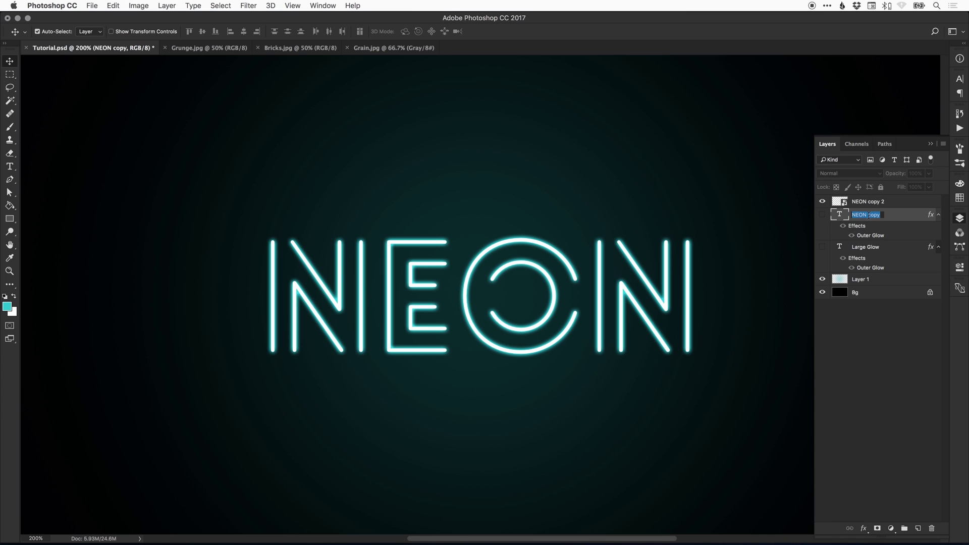
{"action": "left_click", "coordinate": [869, 215]}
{"action": "type", "text": "Backu"}
{"action": "key", "text": "Return"}
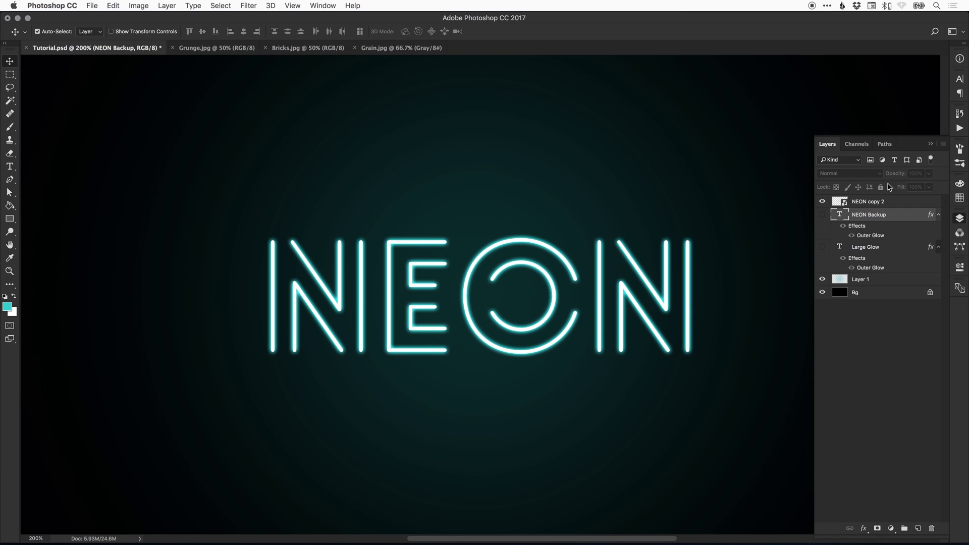
{"action": "left_click", "coordinate": [940, 215]}
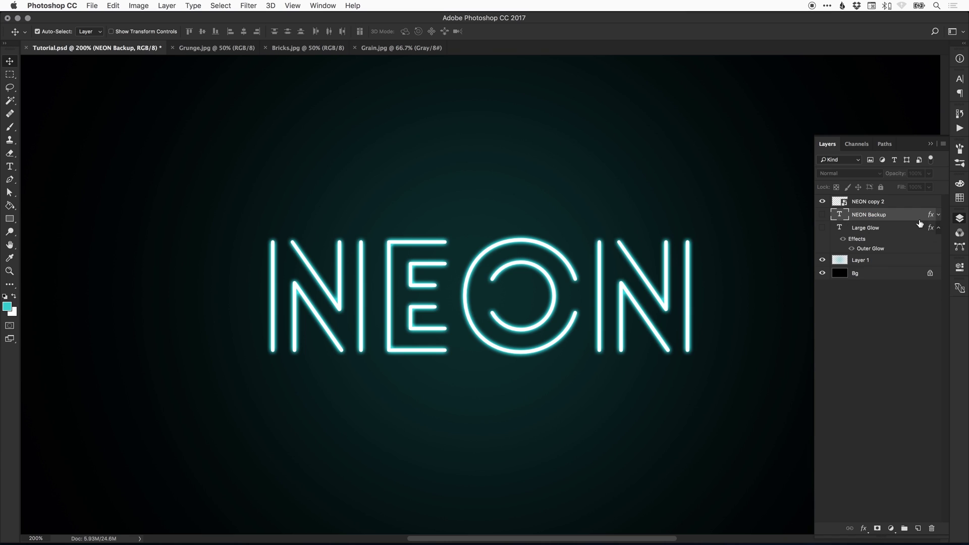
{"action": "left_click", "coordinate": [863, 202]}
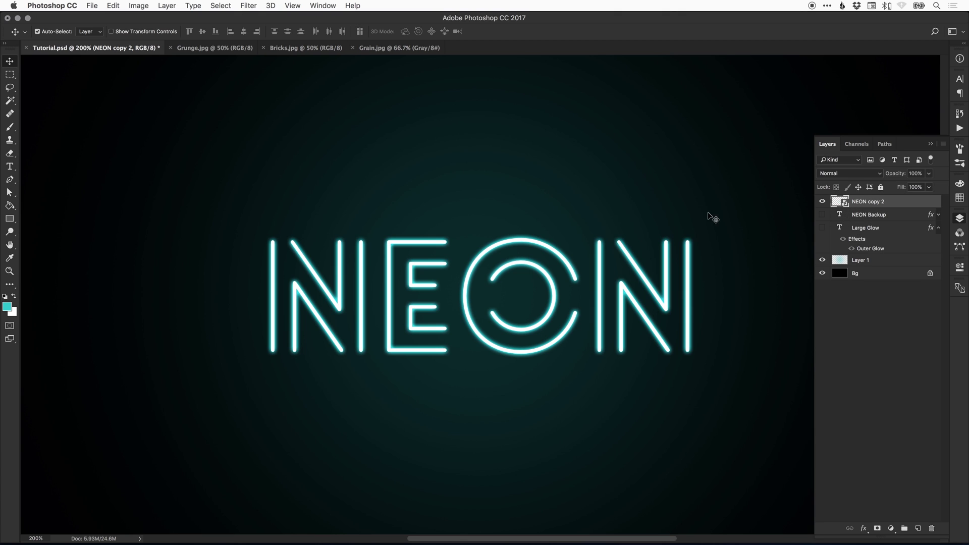
- Apply a Gaussian Blur with a 0.5 pixel radius to the NEON copy 2 smart object
{"action": "key", "text": "z"}
{"action": "left_click", "coordinate": [490, 293]}
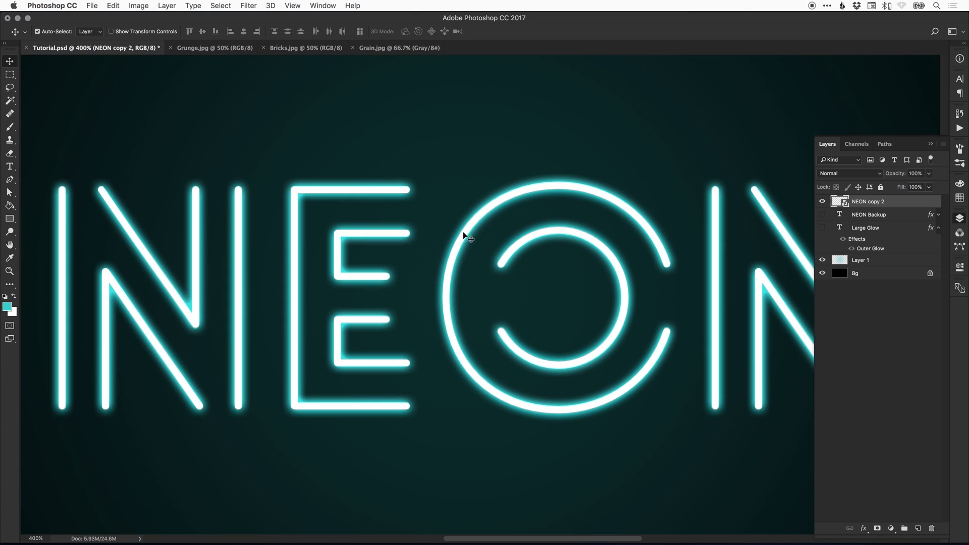
{"action": "left_click", "coordinate": [248, 6]}
{"action": "mouse_move", "coordinate": [270, 126]}
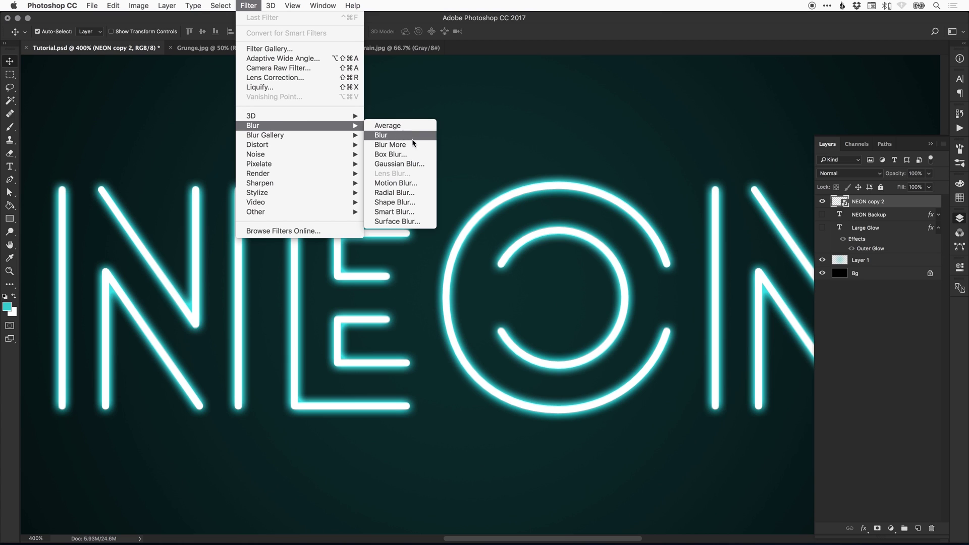
{"action": "left_click", "coordinate": [404, 164]}
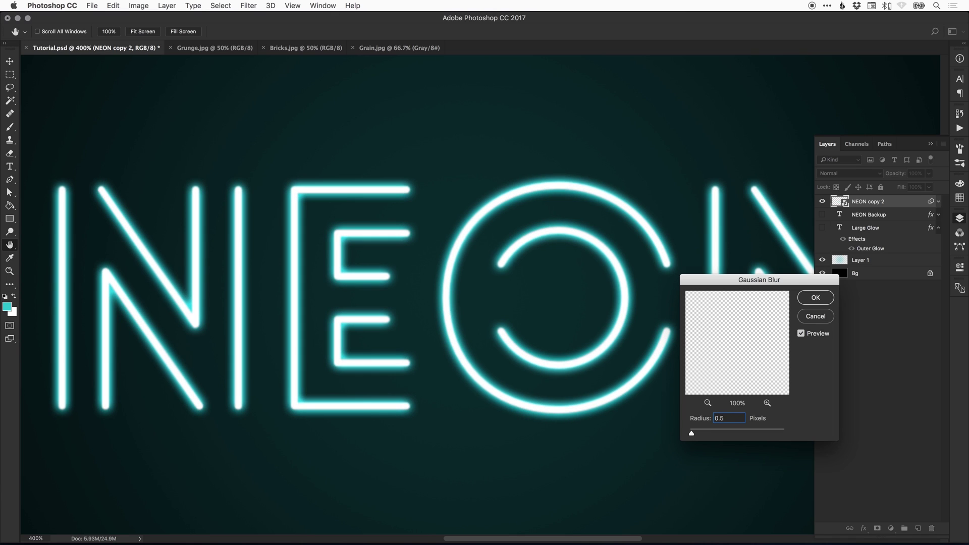
{"action": "key", "text": "Return"}
{"action": "key", "text": "super+minus"}
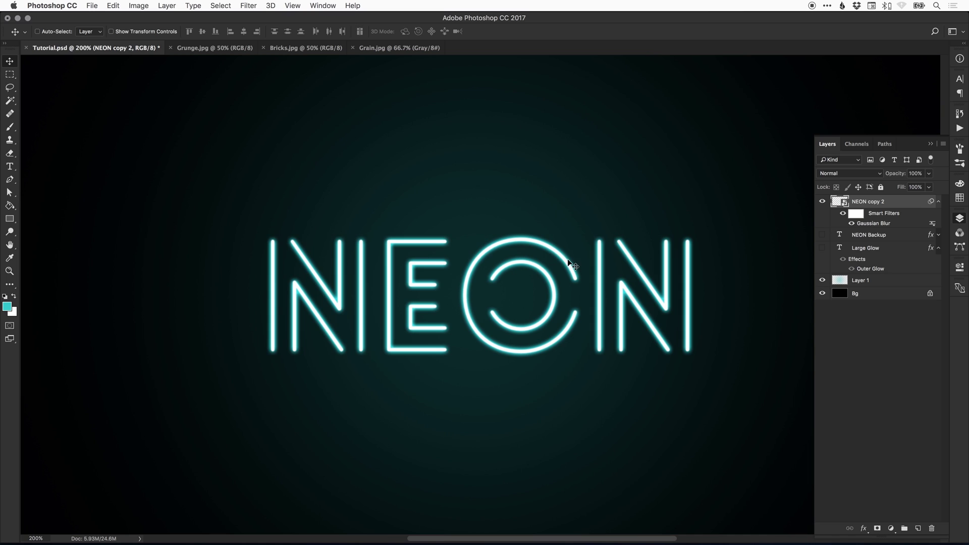
- Hide and show the NEON copy 2 layer to compare, and turn the Large Glow layer's visibility back on
{"action": "key", "text": "super"}
{"action": "scroll", "coordinate": [562, 235], "scroll_direction": "right", "scroll_amount": 3}
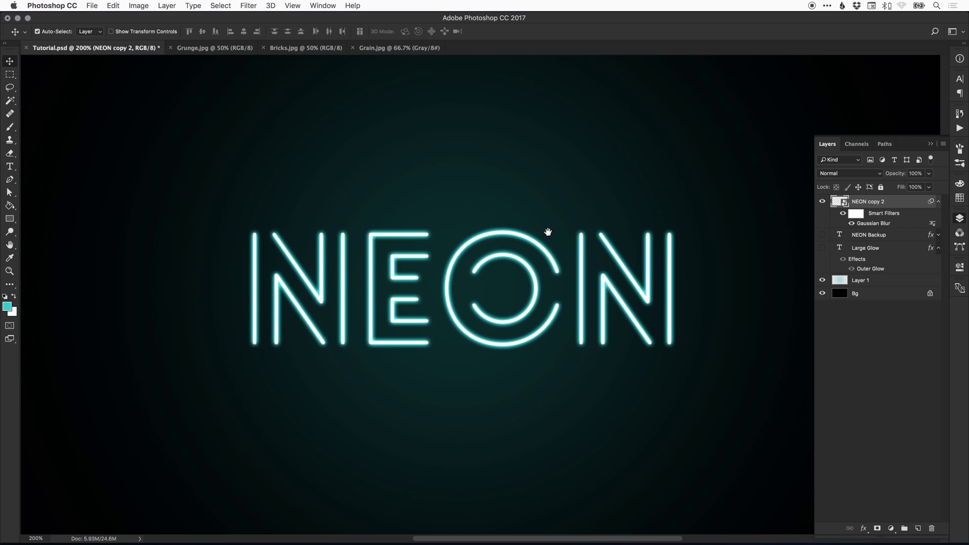
{"action": "left_click", "coordinate": [823, 202]}
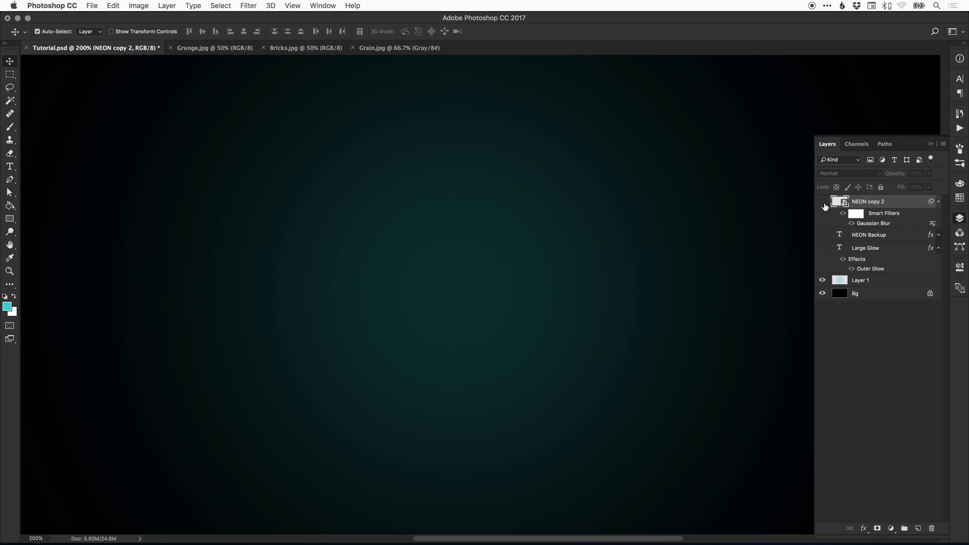
{"action": "left_click", "coordinate": [823, 203]}
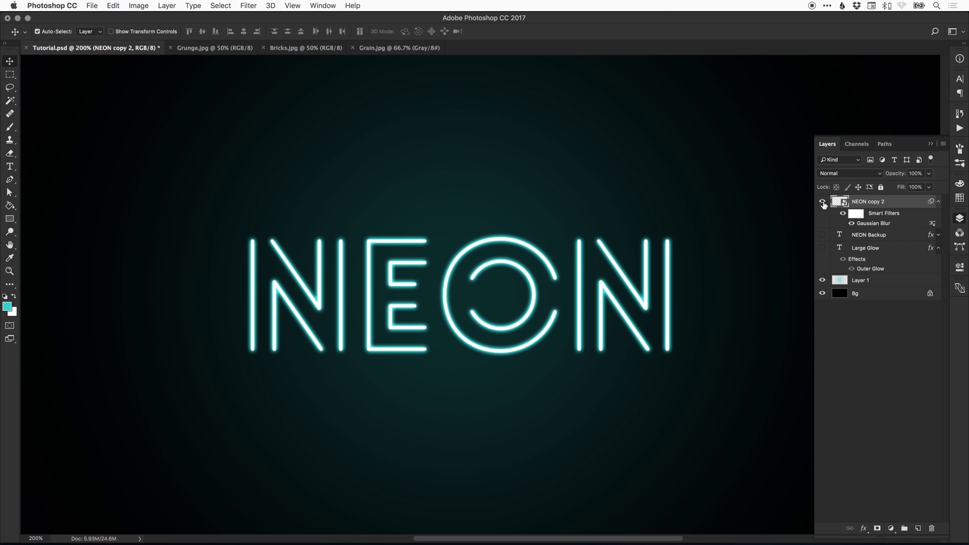
{"action": "left_click", "coordinate": [823, 248]}
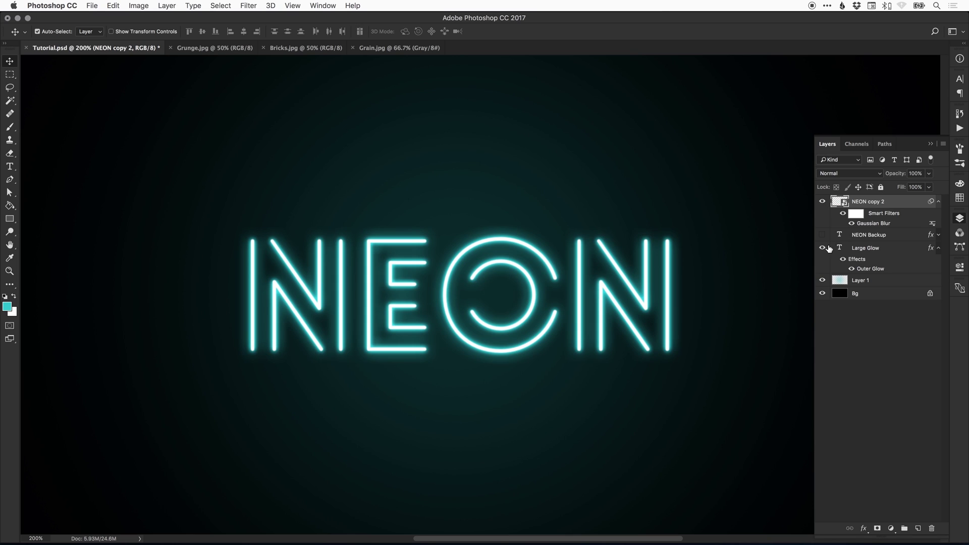
- Move the NEON Backup layer below Bg, collapse the Large Glow layer's effects and select Large Glow
{"action": "left_click", "coordinate": [860, 235]}
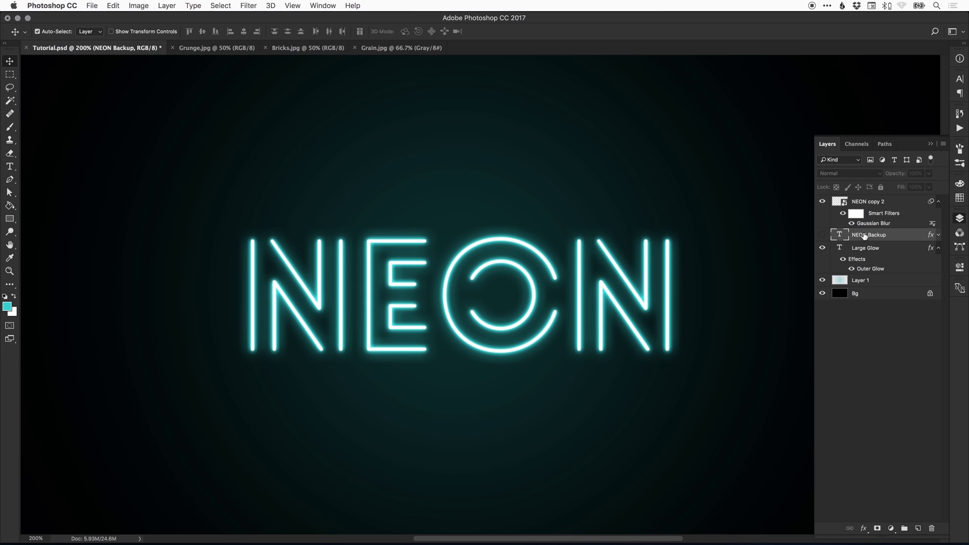
{"action": "left_click_drag", "start_coordinate": [863, 248], "coordinate": [867, 303]}
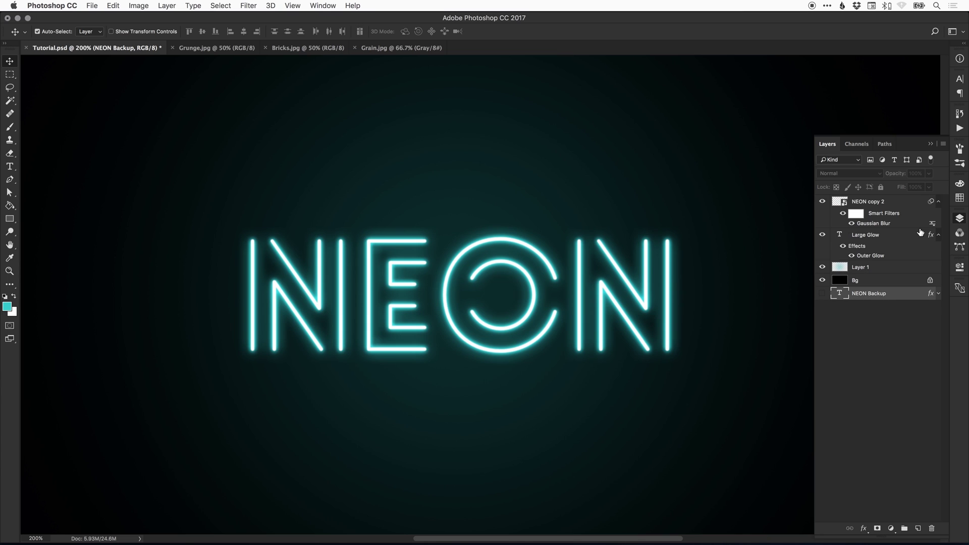
{"action": "left_click", "coordinate": [939, 234]}
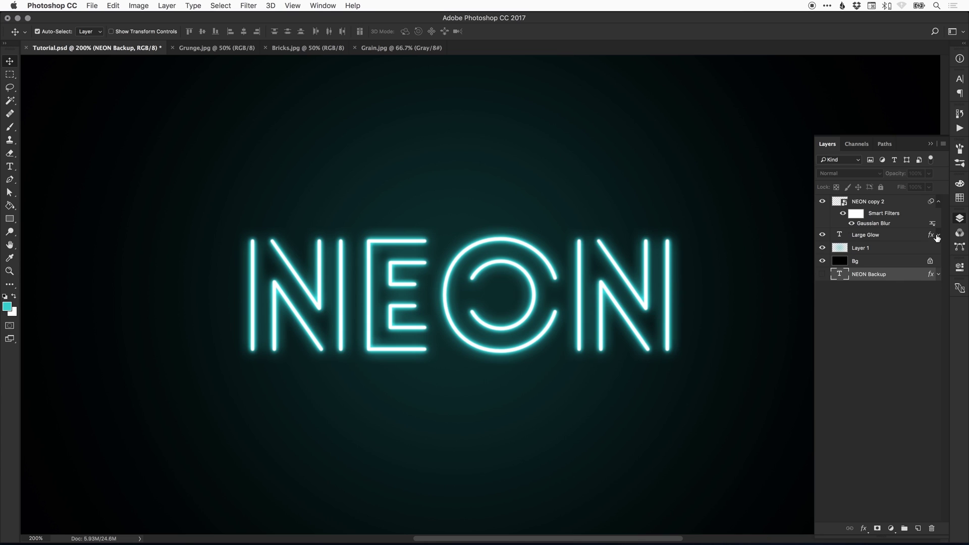
{"action": "left_click", "coordinate": [870, 238]}
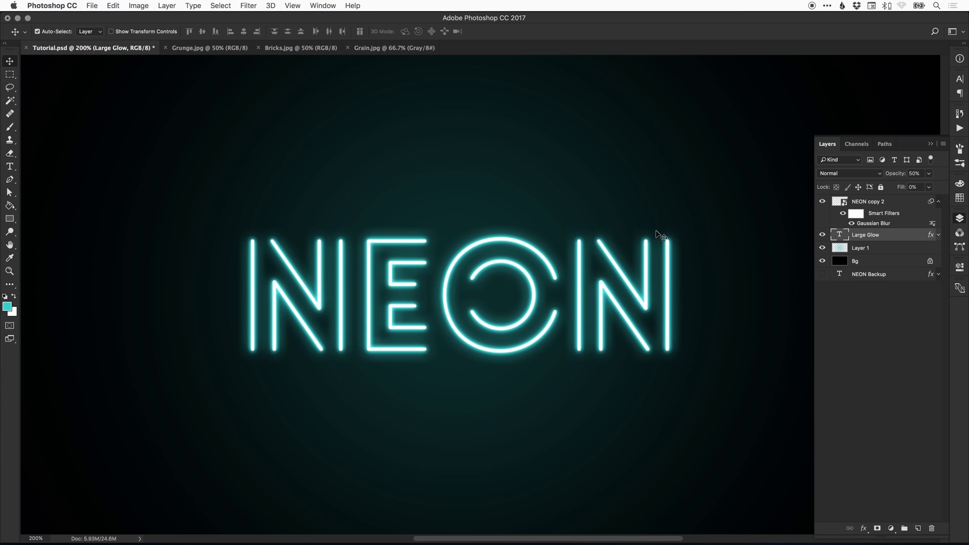
- Look through the texture documents, select the entire Bricks.jpg image and copy it
{"action": "left_click", "coordinate": [202, 49]}
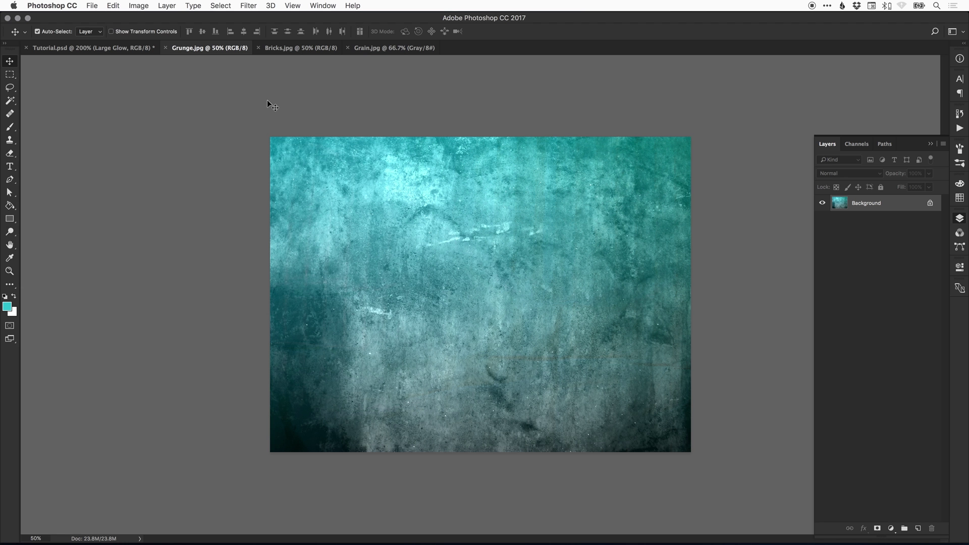
{"action": "left_click", "coordinate": [298, 49]}
{"action": "left_click", "coordinate": [390, 49]}
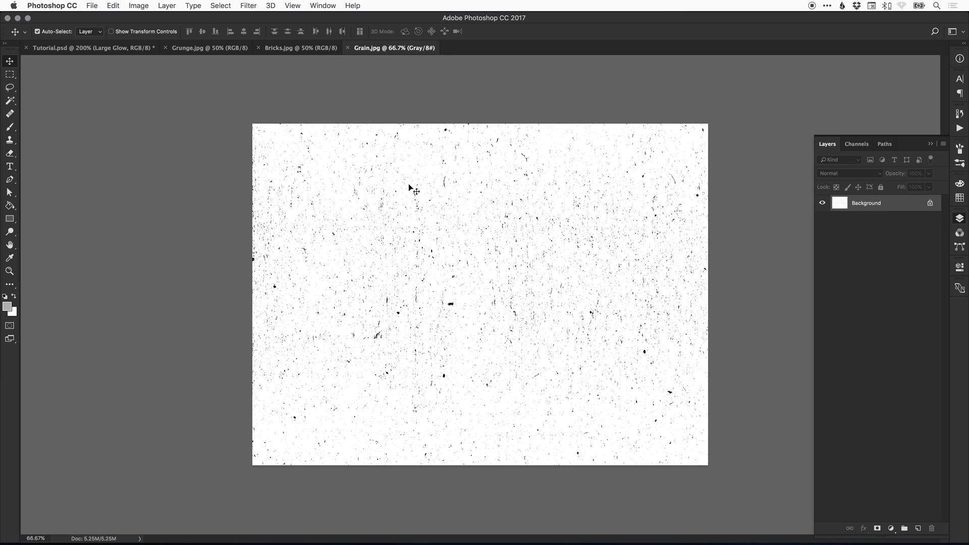
{"action": "left_click", "coordinate": [301, 48]}
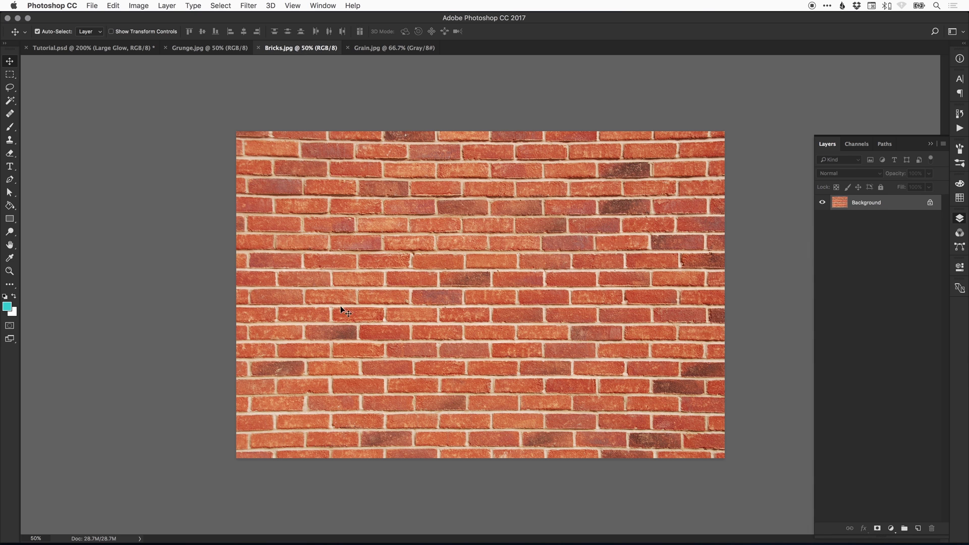
{"action": "left_click", "coordinate": [220, 5]}
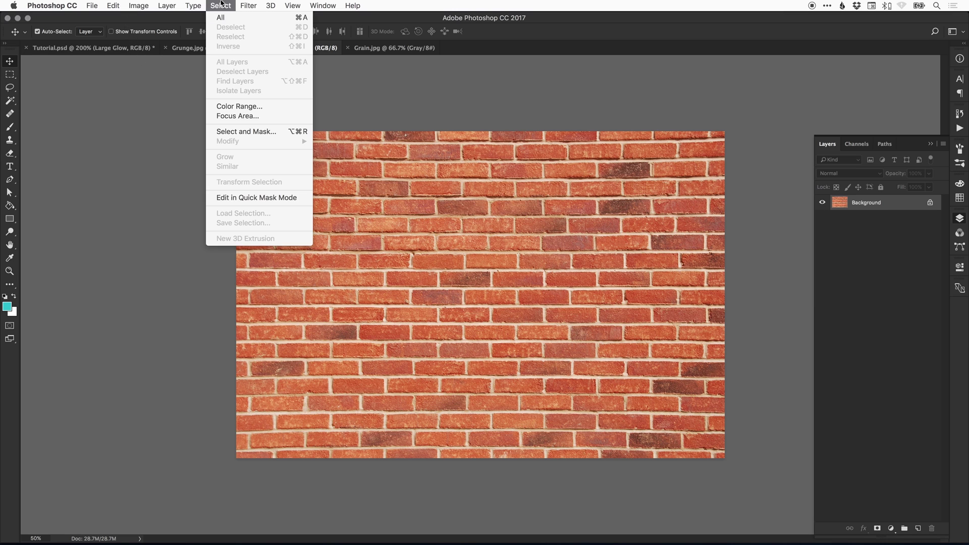
{"action": "left_click", "coordinate": [305, 19]}
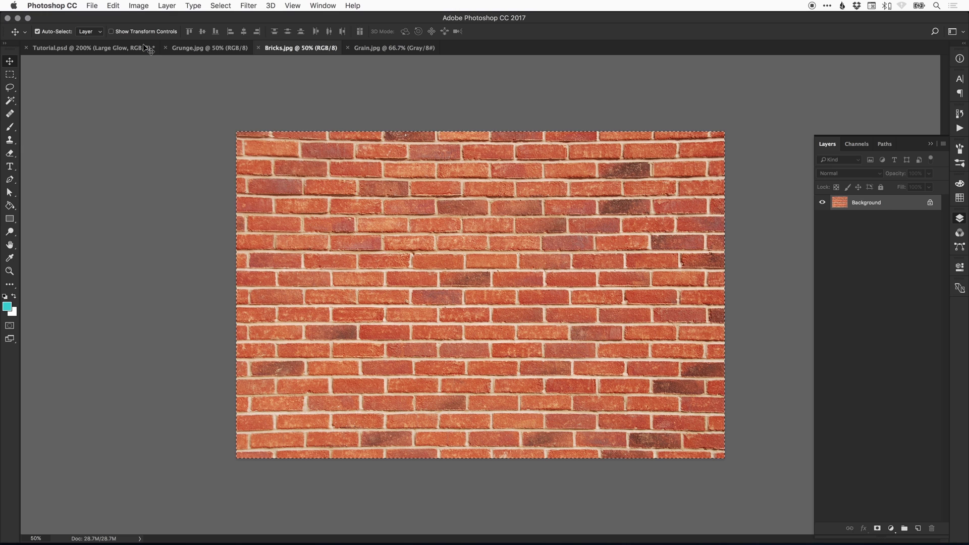
{"action": "left_click", "coordinate": [115, 5]}
{"action": "left_click", "coordinate": [125, 75]}
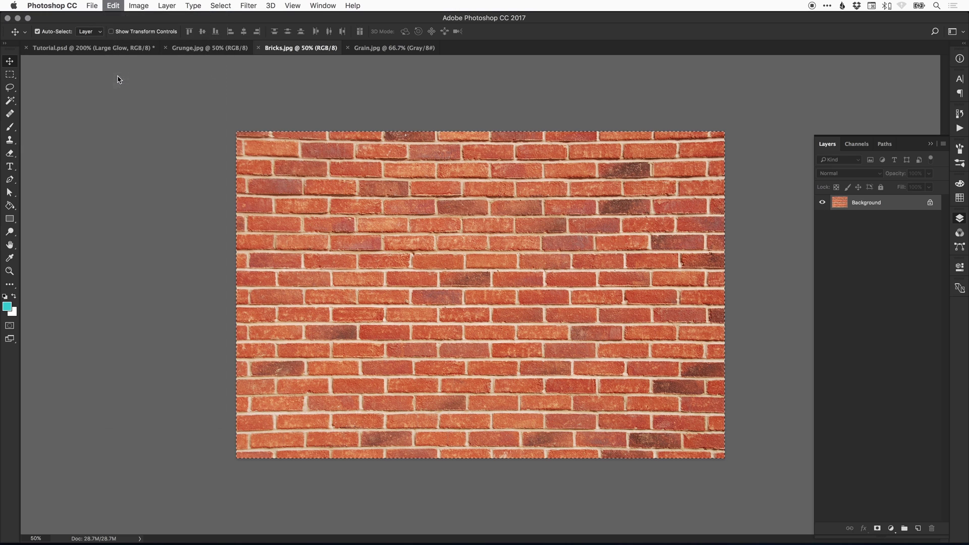
- In Tutorial.psd, rename Layer 1 as "Soft Glow" and paste the copied bricks image directly above it
{"action": "left_click", "coordinate": [113, 48]}
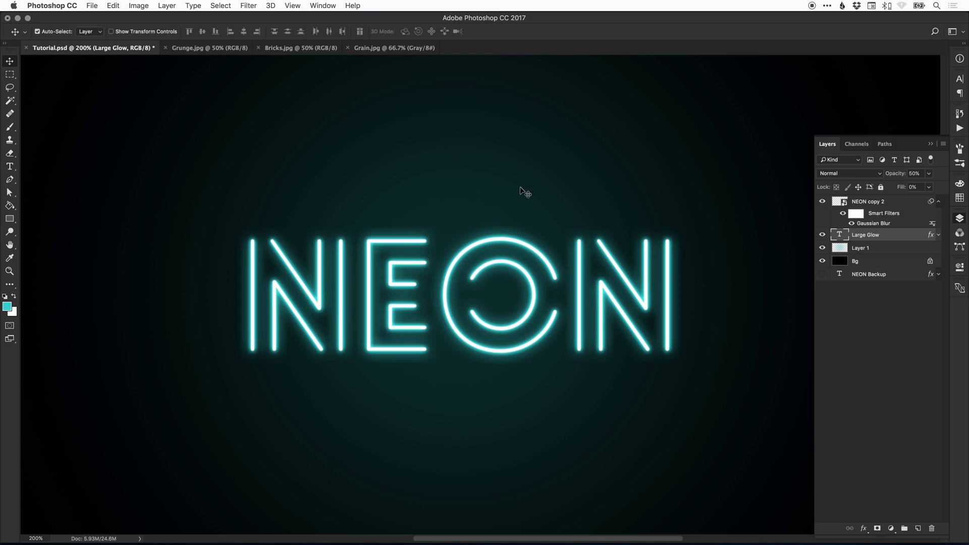
{"action": "key", "text": "super+0"}
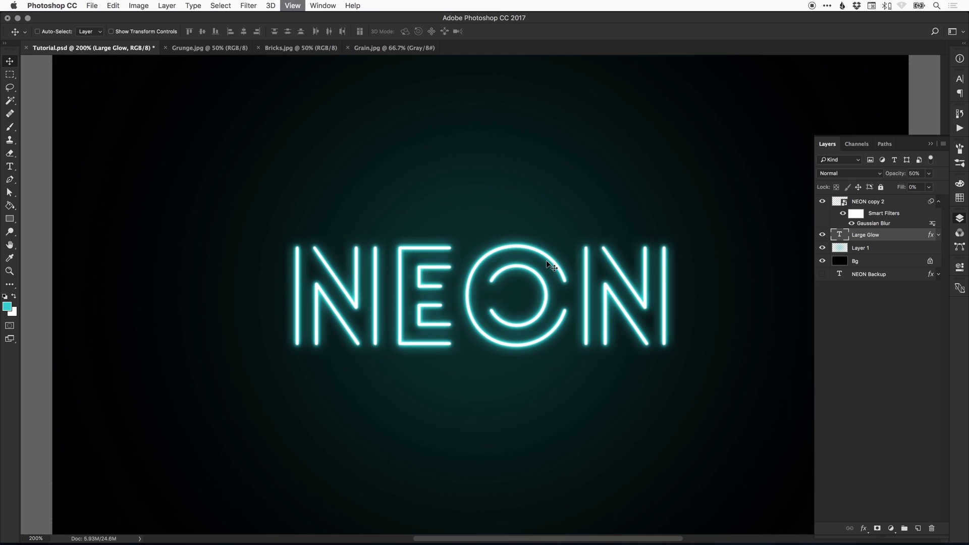
{"action": "left_click", "coordinate": [866, 250]}
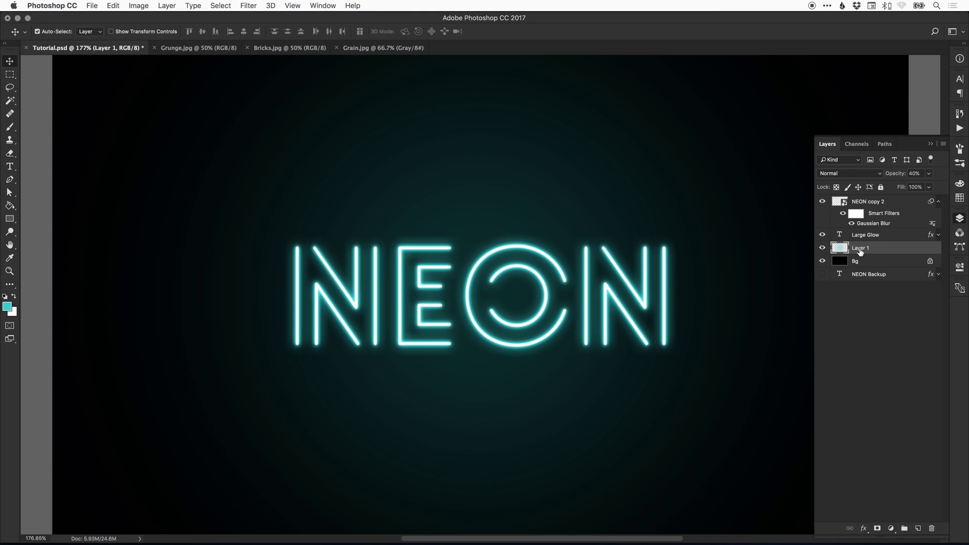
{"action": "double_click", "coordinate": [861, 249]}
{"action": "type", "text": "Soft Glow"}
{"action": "key", "text": "Return"}
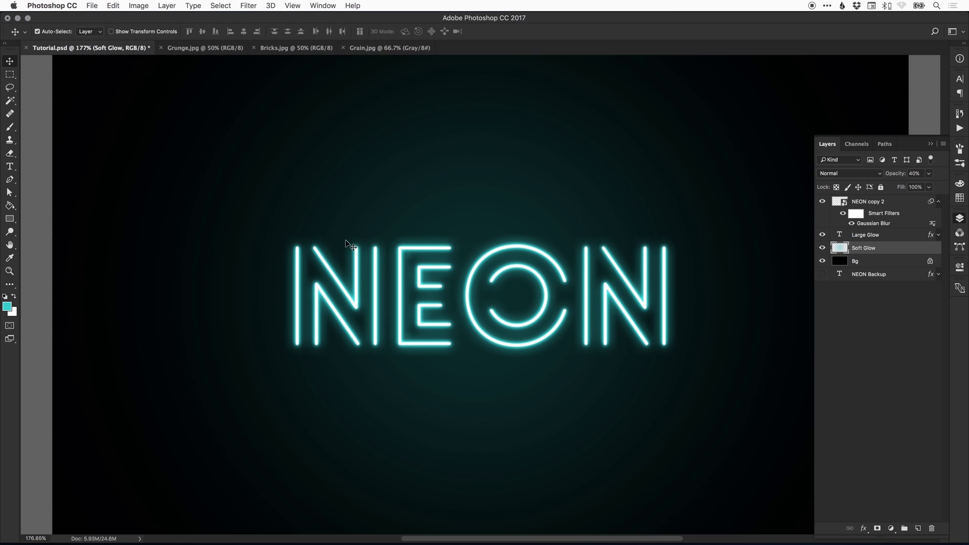
{"action": "left_click", "coordinate": [113, 6]}
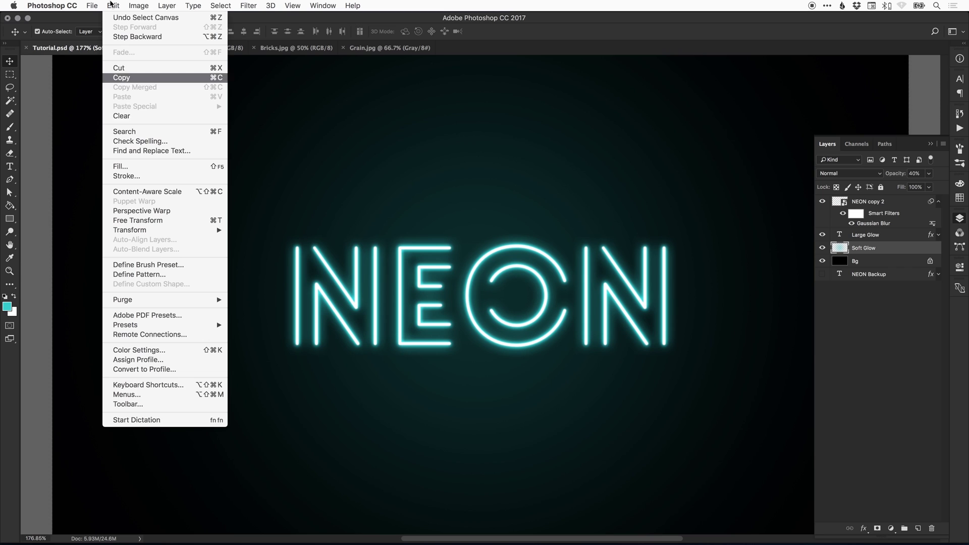
{"action": "left_click", "coordinate": [123, 97]}
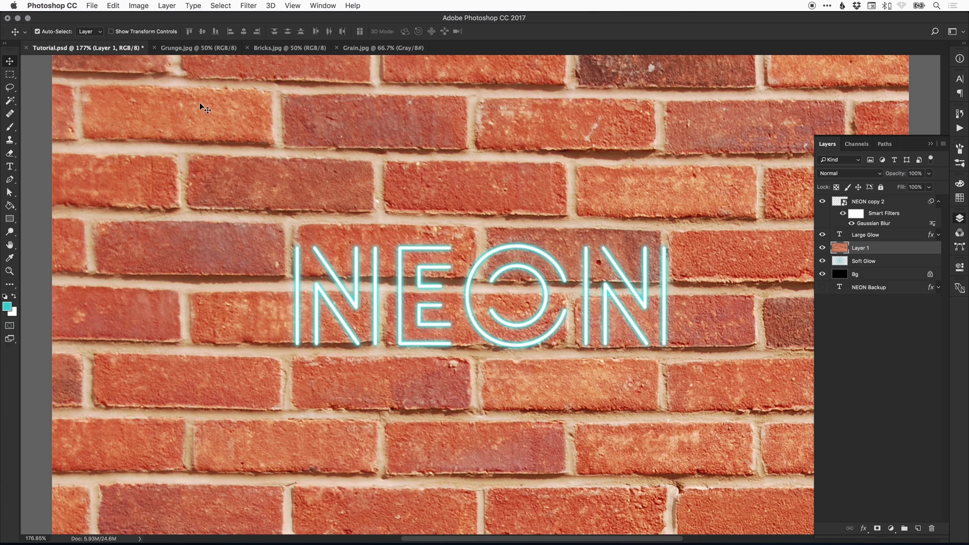
- Scale the pasted bricks layer down proportionally with Free Transform, keeping the whole canvas covered
{"action": "key", "text": "super+minus"}
{"action": "key", "text": "super+minus"}
{"action": "key", "text": "super+minus"}
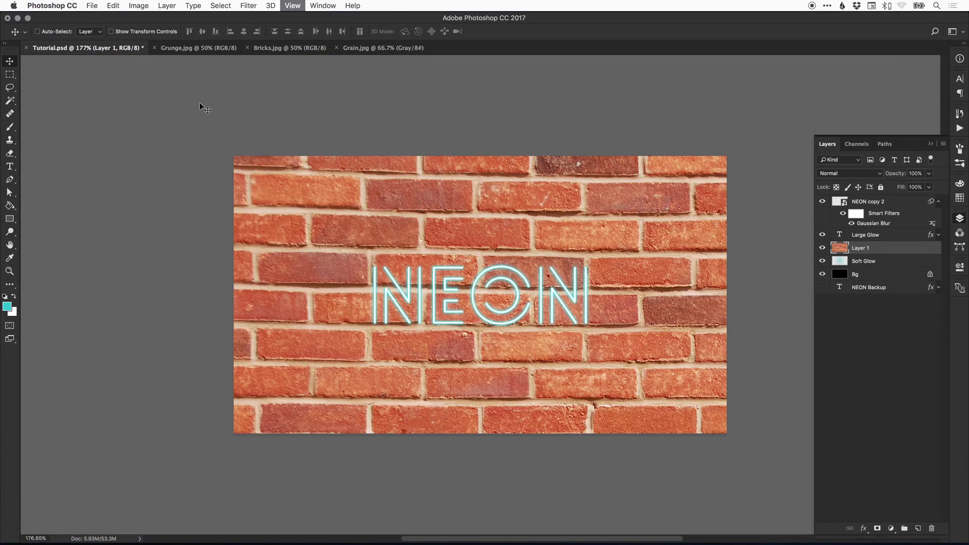
{"action": "key", "text": "super+minus"}
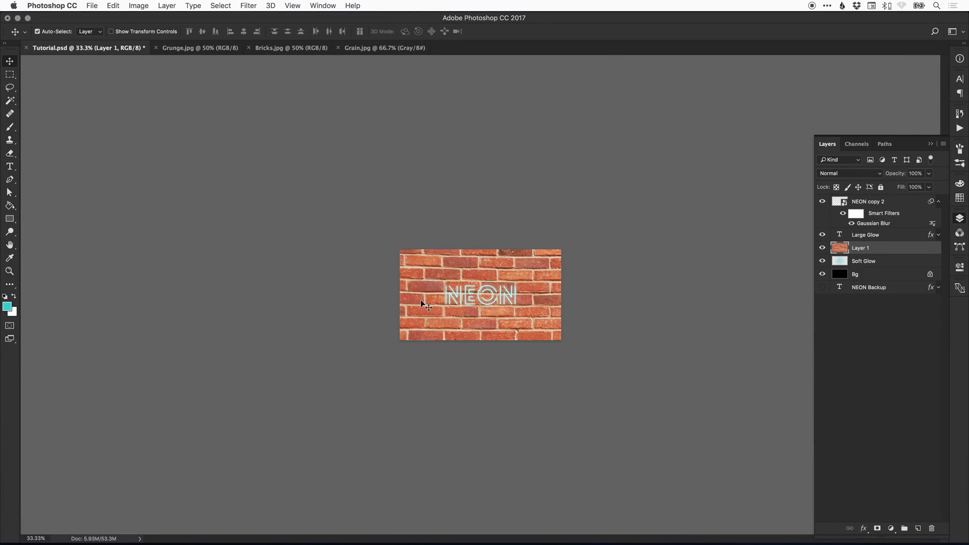
{"action": "left_click", "coordinate": [113, 5]}
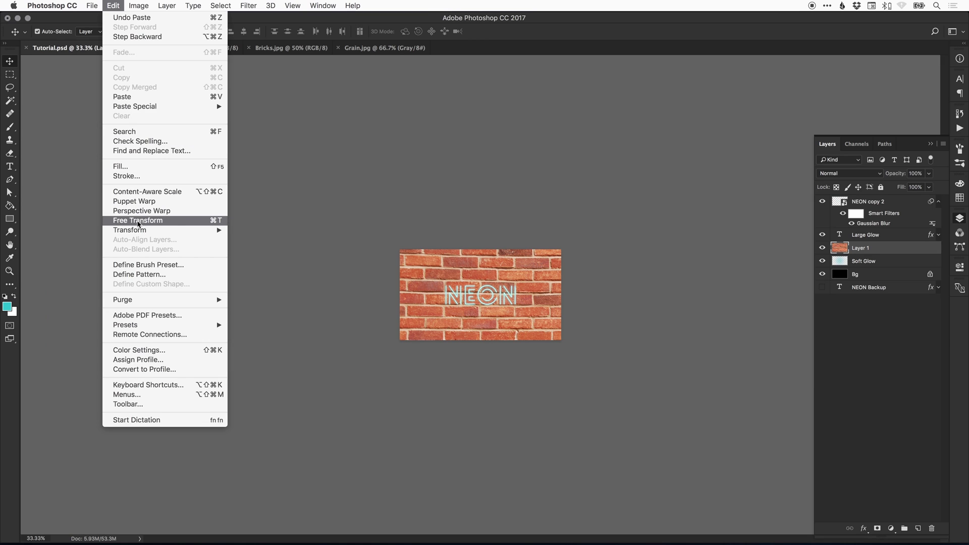
{"action": "left_click", "coordinate": [140, 219]}
{"action": "left_click_drag", "start_coordinate": [726, 467], "coordinate": [595, 318]}
{"action": "key", "text": "super+plus"}
{"action": "key", "text": "super+plus"}
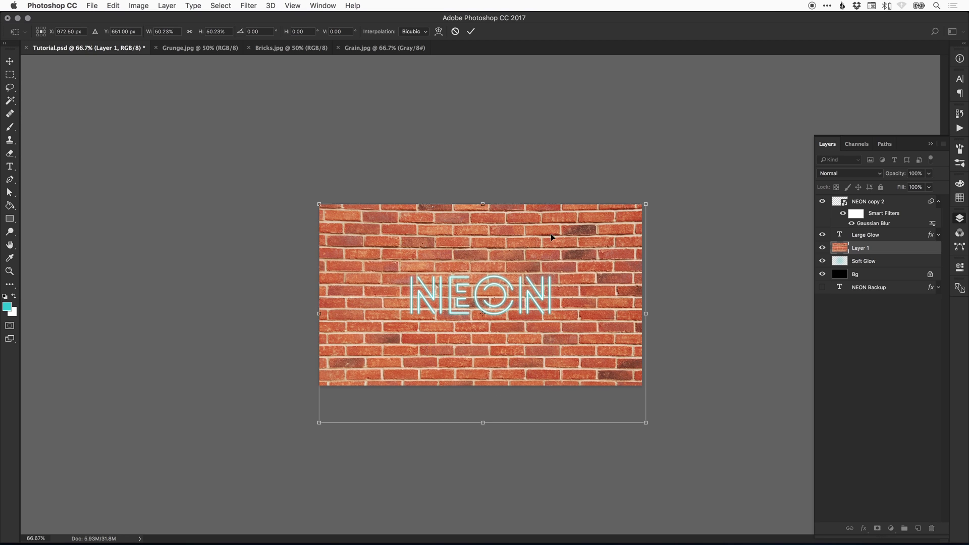
{"action": "left_click_drag", "start_coordinate": [683, 154], "coordinate": [849, 51]}
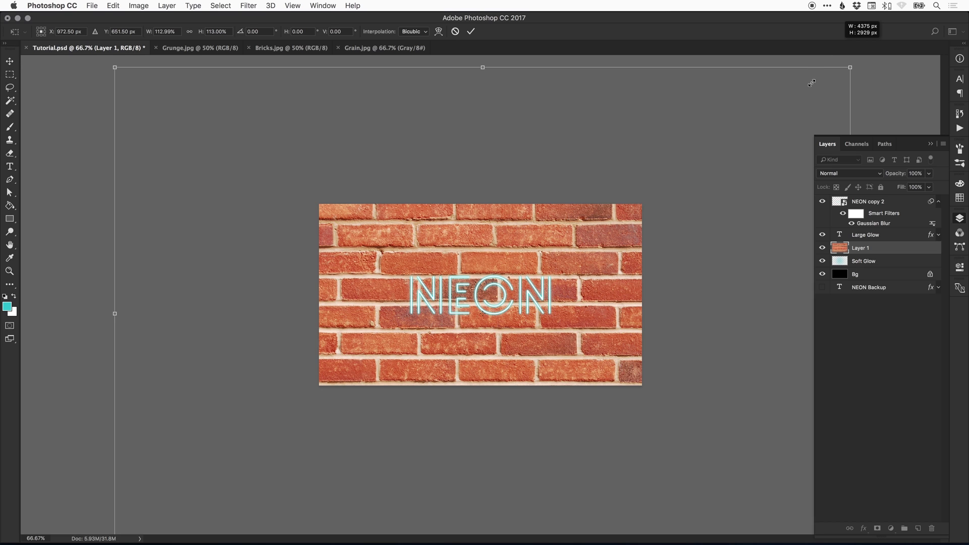
{"action": "left_click_drag", "start_coordinate": [812, 82], "coordinate": [813, 82]}
{"action": "left_click_drag", "start_coordinate": [866, 34], "coordinate": [828, 96]}
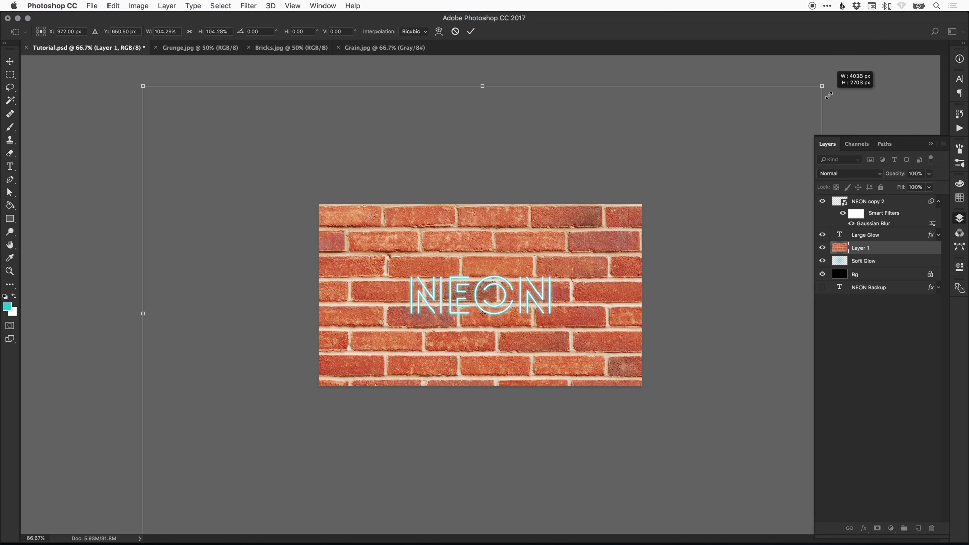
{"action": "left_click_drag", "start_coordinate": [798, 128], "coordinate": [730, 179]}
{"action": "key", "text": "Return"}
- Try the Soft Light blend mode on the bricks layer and switch it to Hard Light
{"action": "key", "text": "super+1"}
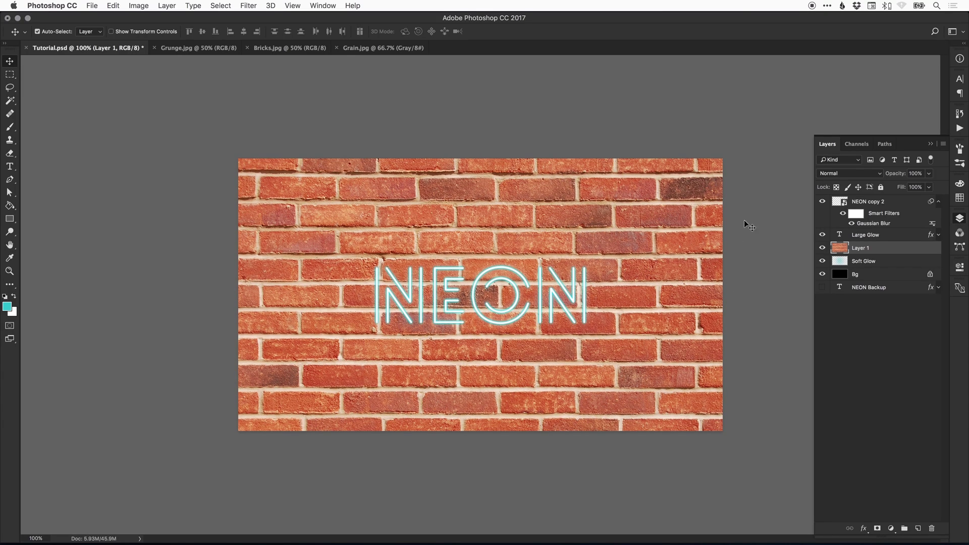
{"action": "left_click", "coordinate": [842, 175]}
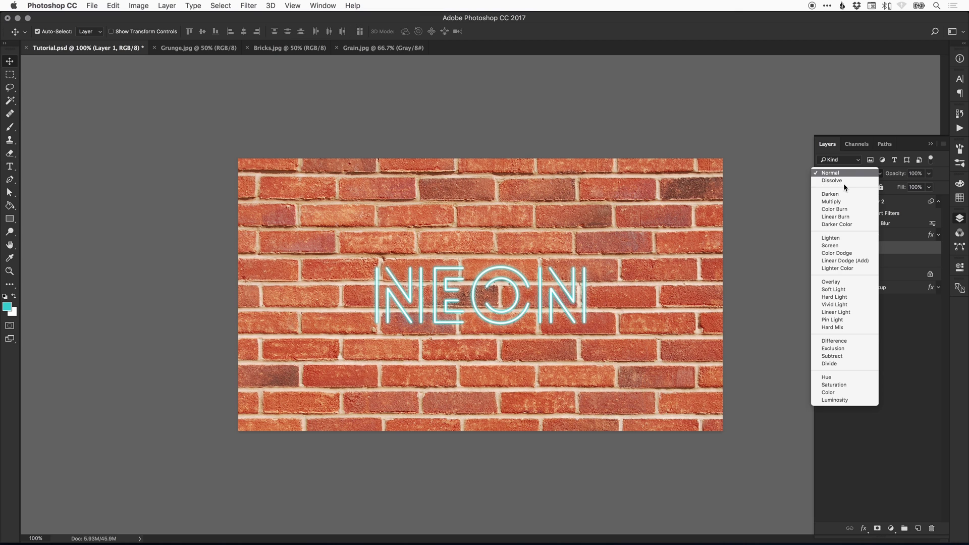
{"action": "left_click", "coordinate": [838, 290]}
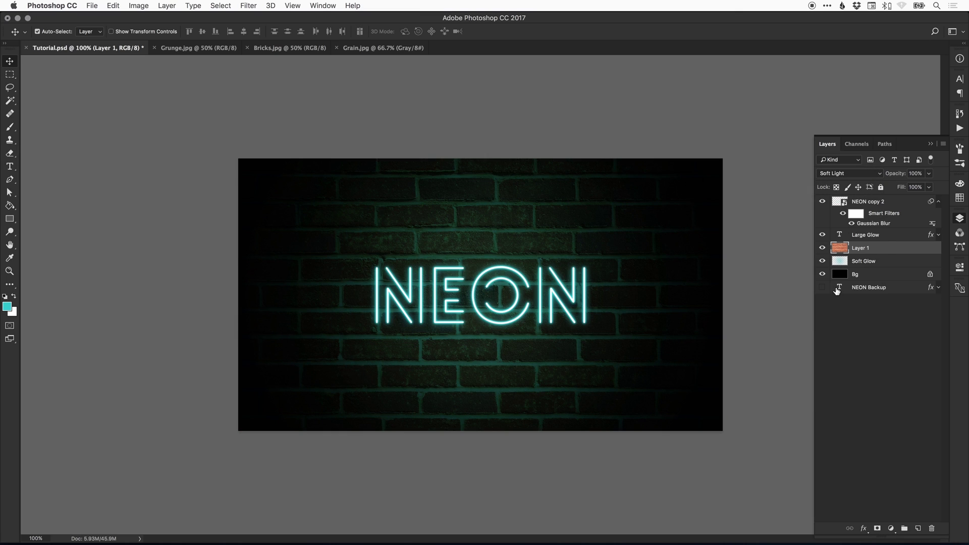
{"action": "left_click", "coordinate": [836, 174]}
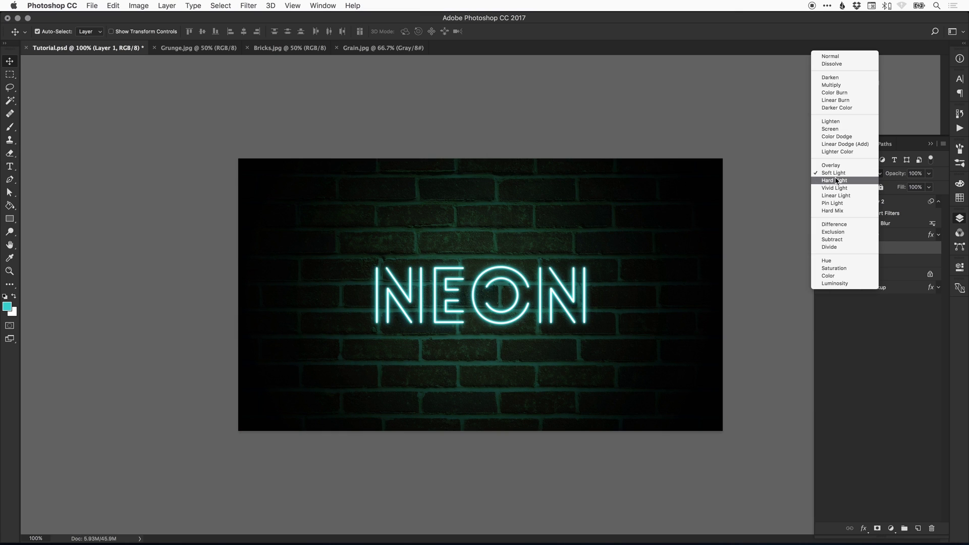
{"action": "left_click", "coordinate": [835, 181]}
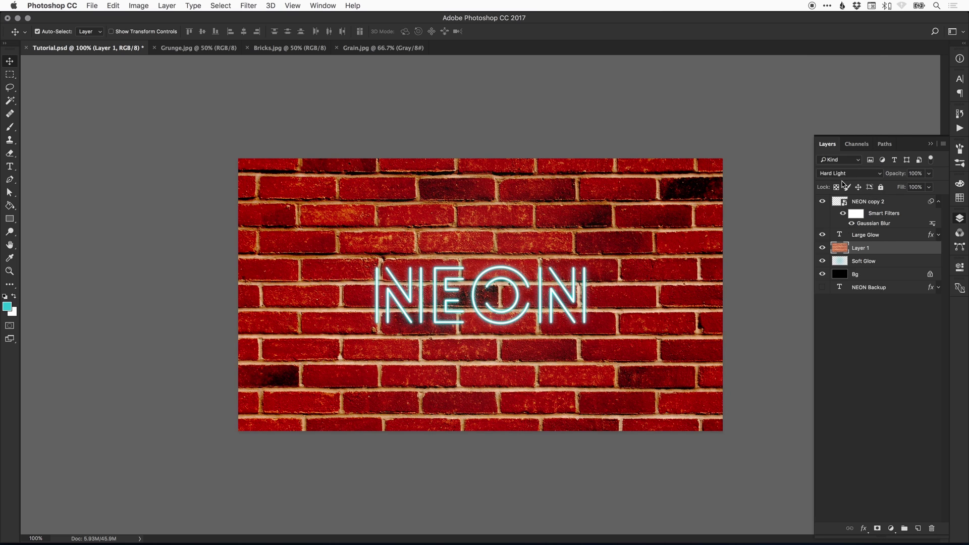
- Try the Overlay blend mode on the bricks layer and compare it with the Soft Glow layer hidden and shown
{"action": "left_click", "coordinate": [849, 173]}
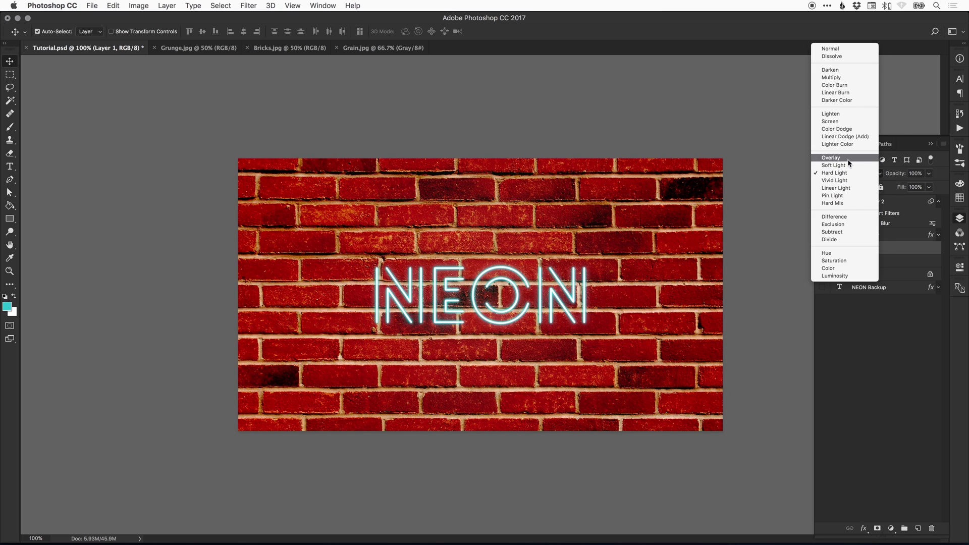
{"action": "left_click", "coordinate": [848, 153]}
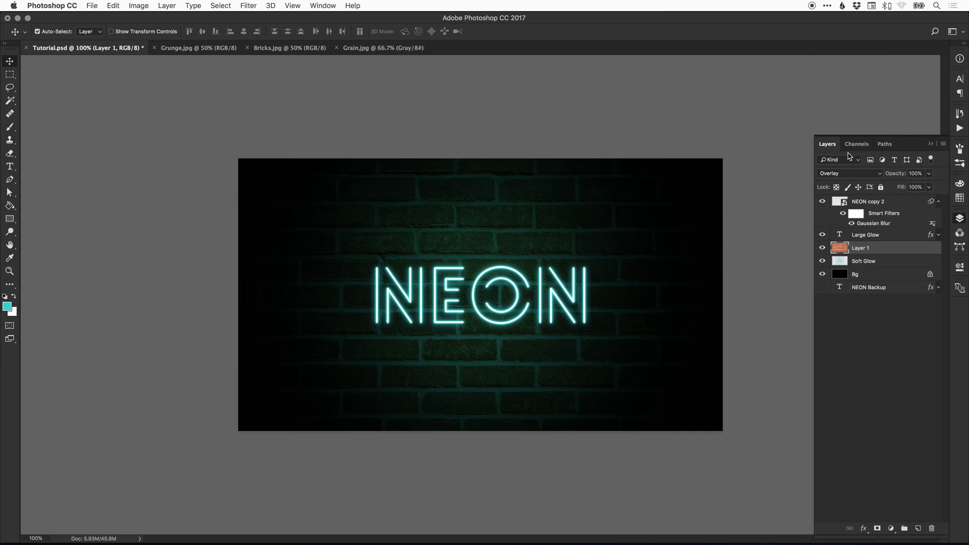
{"action": "left_click", "coordinate": [822, 261]}
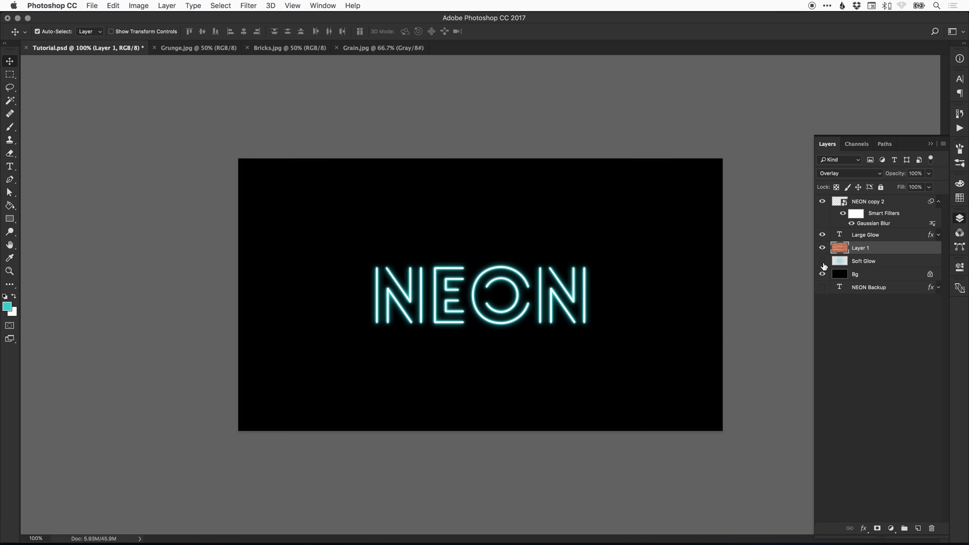
{"action": "left_click", "coordinate": [822, 262]}
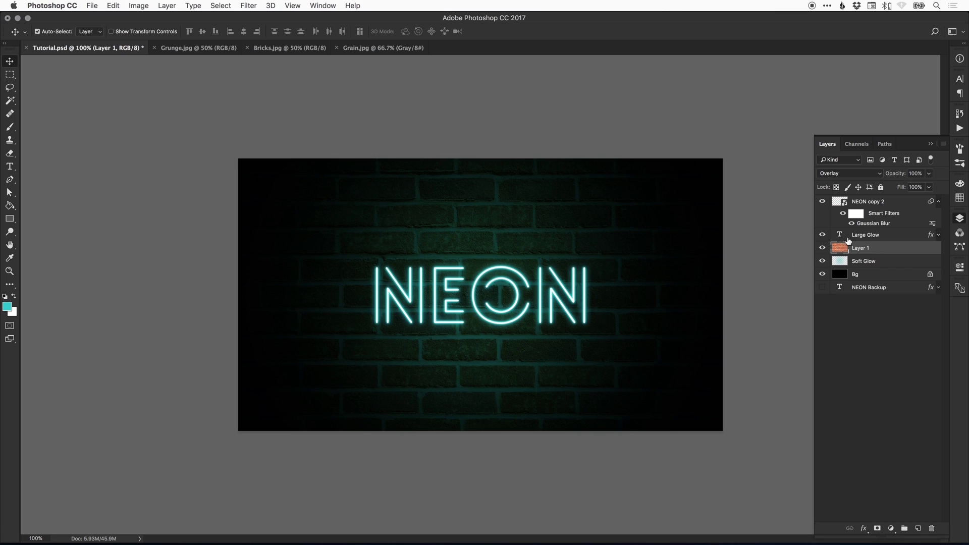
- Try the Screen blend mode on the bricks layer and switch it to Soft Light
{"action": "left_click", "coordinate": [846, 174]}
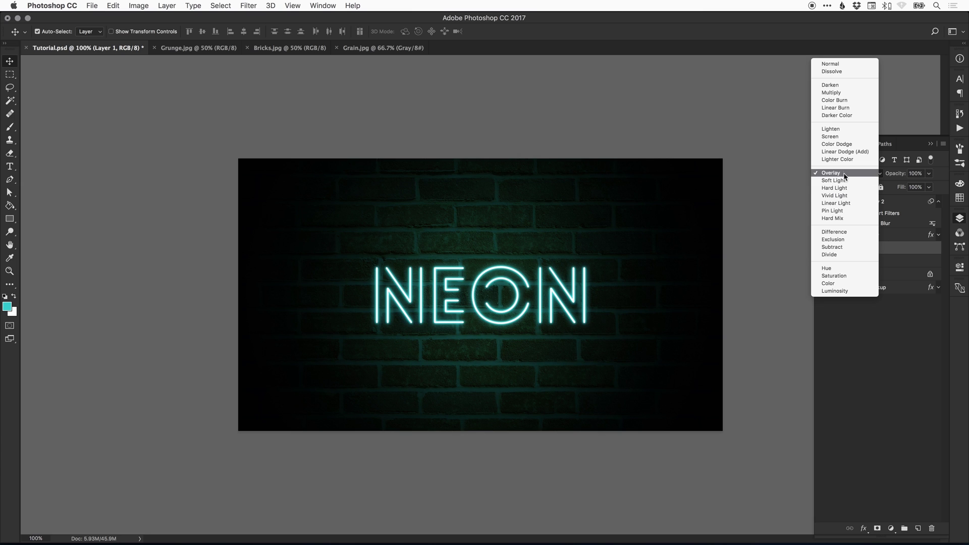
{"action": "left_click", "coordinate": [841, 135]}
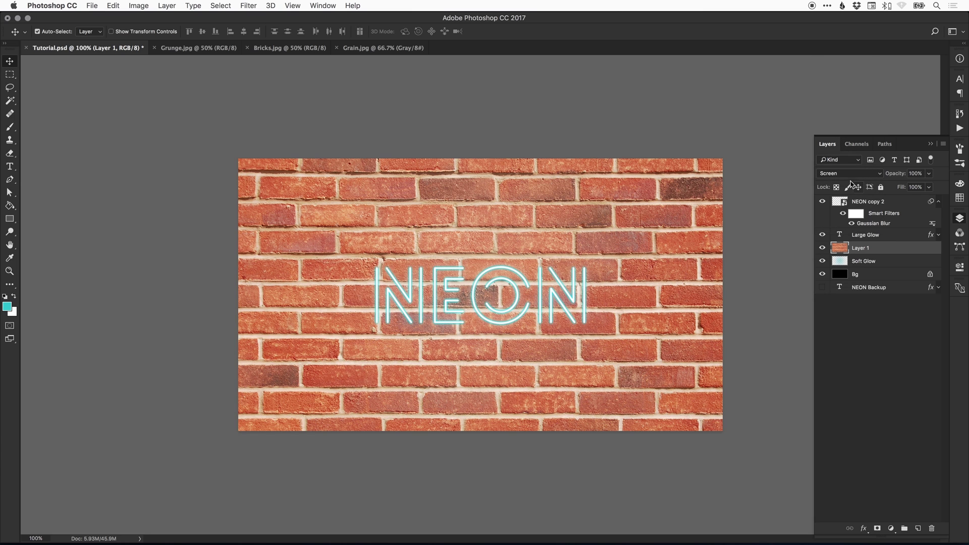
{"action": "left_click", "coordinate": [853, 174]}
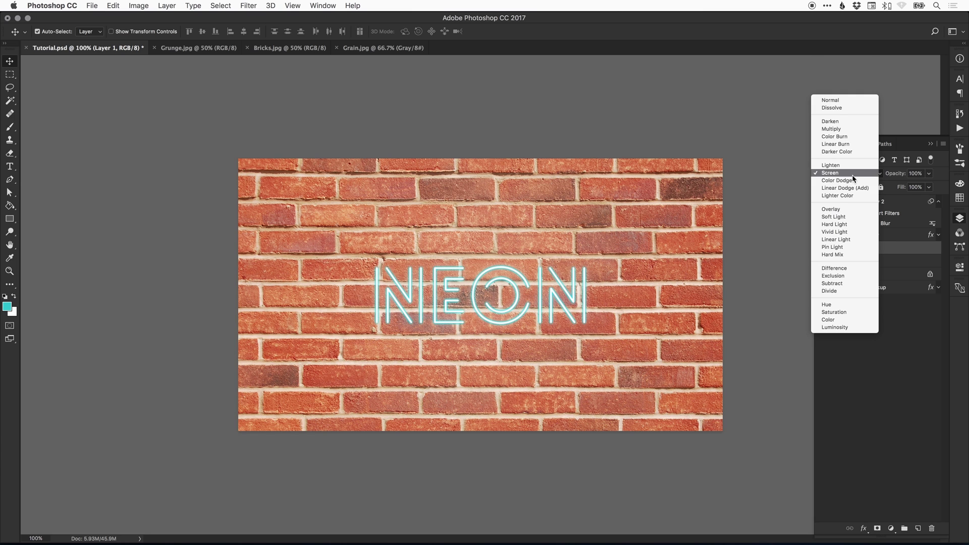
{"action": "left_click", "coordinate": [848, 220]}
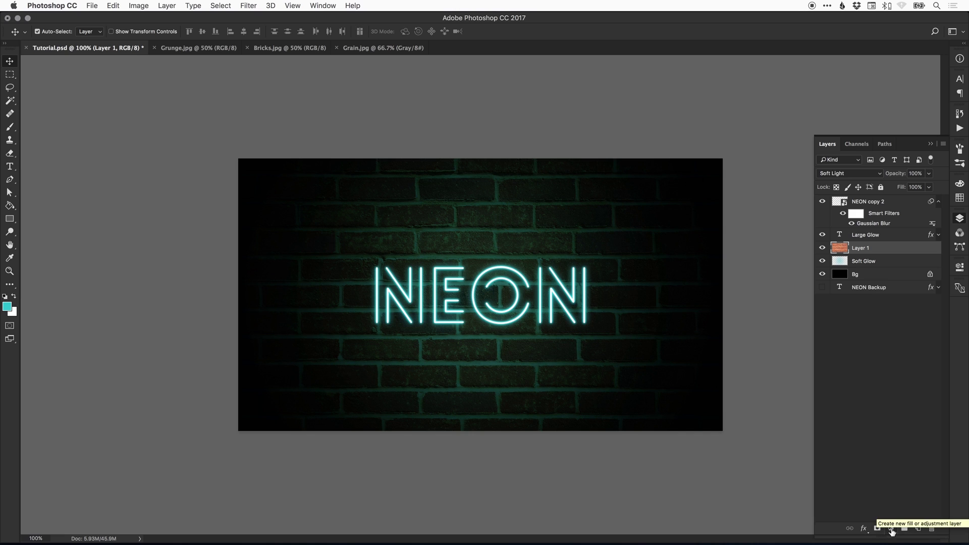
- Add a Hue/Saturation adjustment layer with Saturation -100 above the bricks layer and clip it to that layer
{"action": "left_click", "coordinate": [891, 528]}
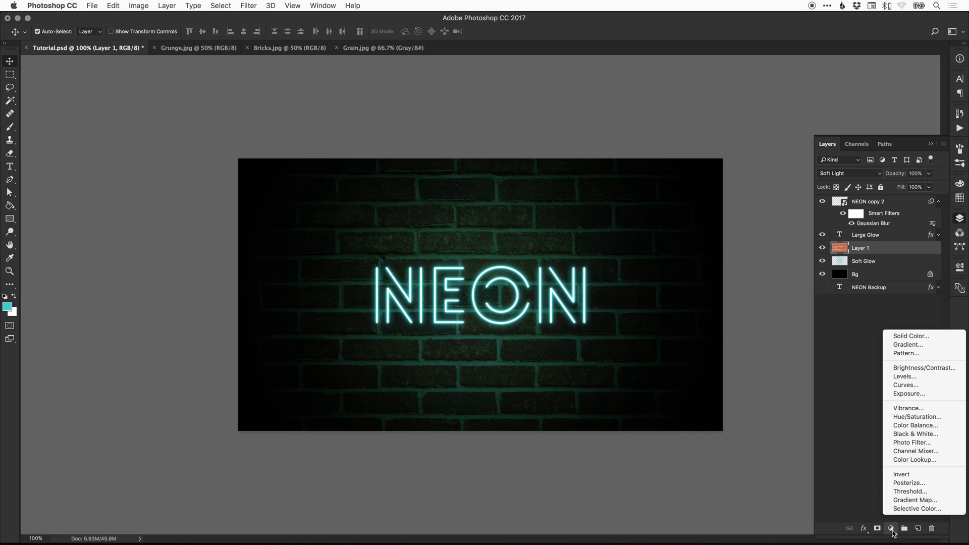
{"action": "left_click", "coordinate": [905, 418]}
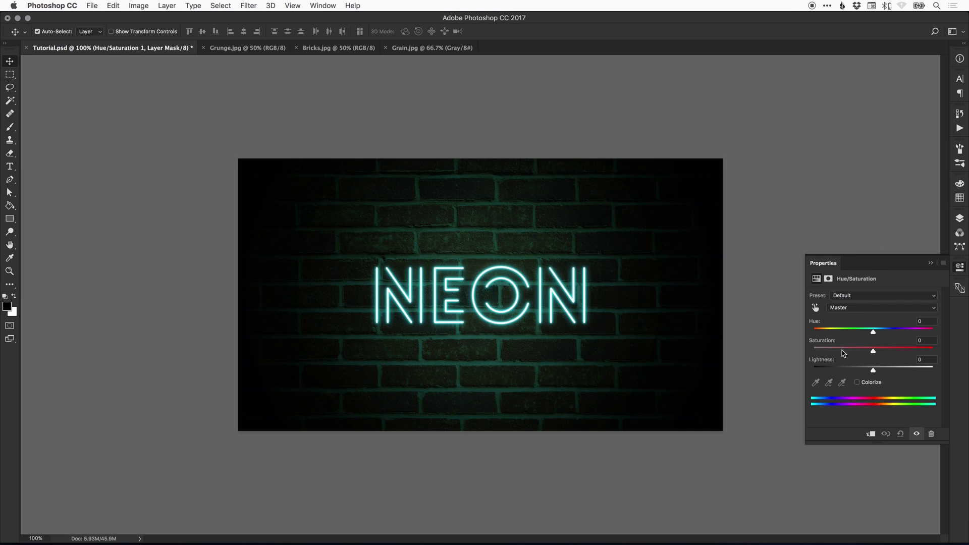
{"action": "left_click_drag", "start_coordinate": [837, 349], "coordinate": [774, 339]}
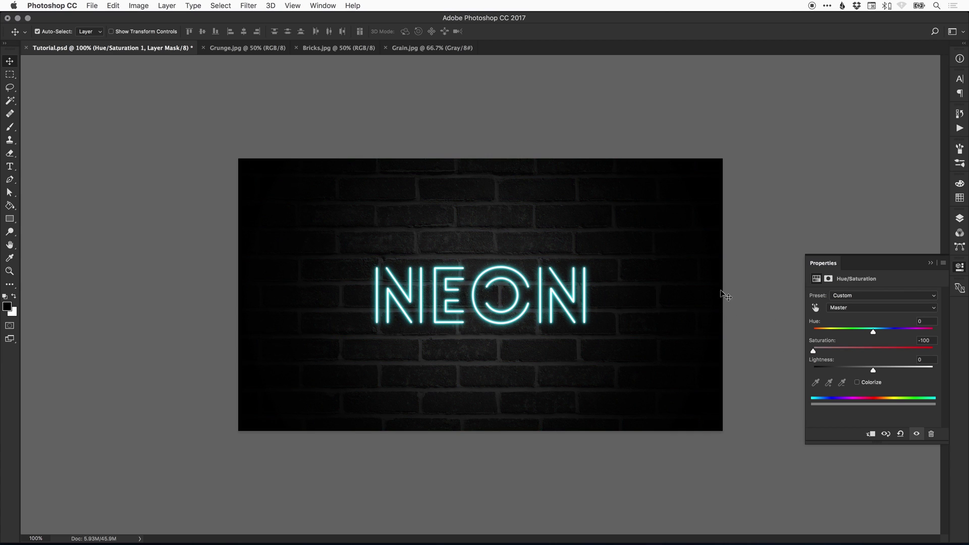
{"action": "left_click", "coordinate": [959, 218]}
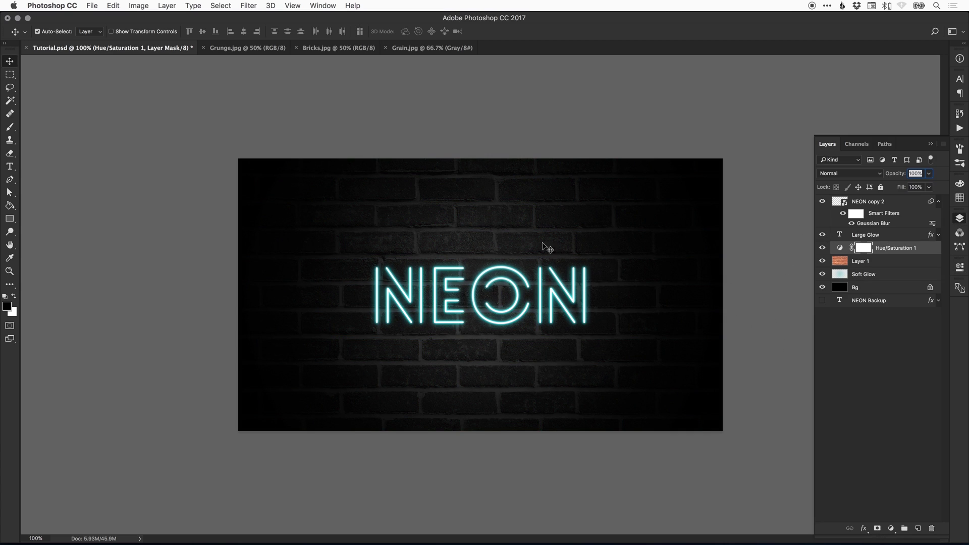
{"action": "right_click", "coordinate": [894, 248]}
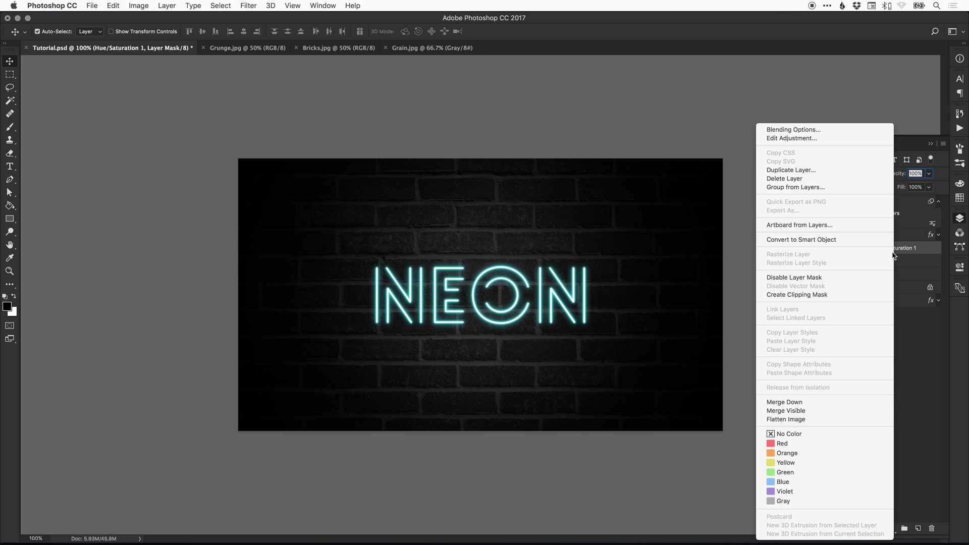
{"action": "left_click", "coordinate": [810, 295]}
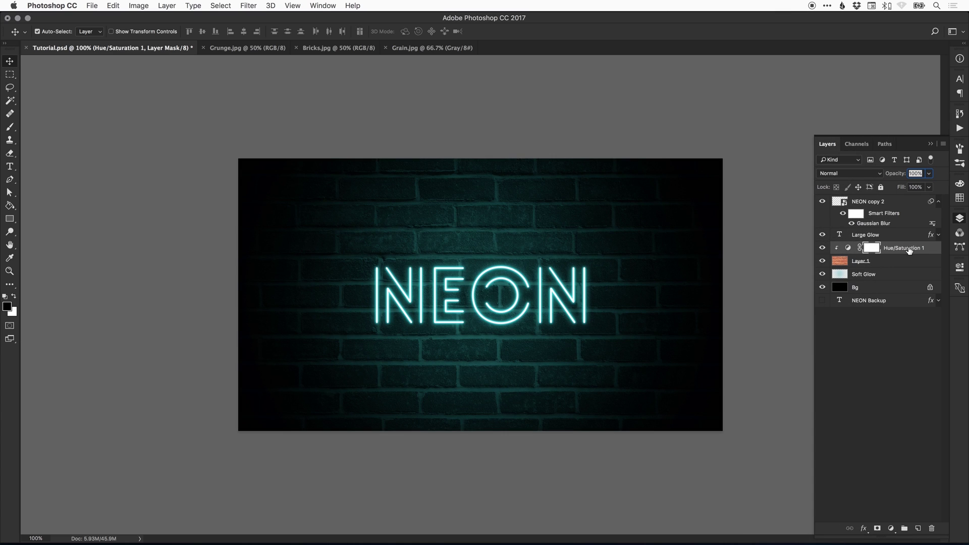
- Rename the bricks texture layer, Layer 1, as "Bricks"
{"action": "double_click", "coordinate": [861, 262]}
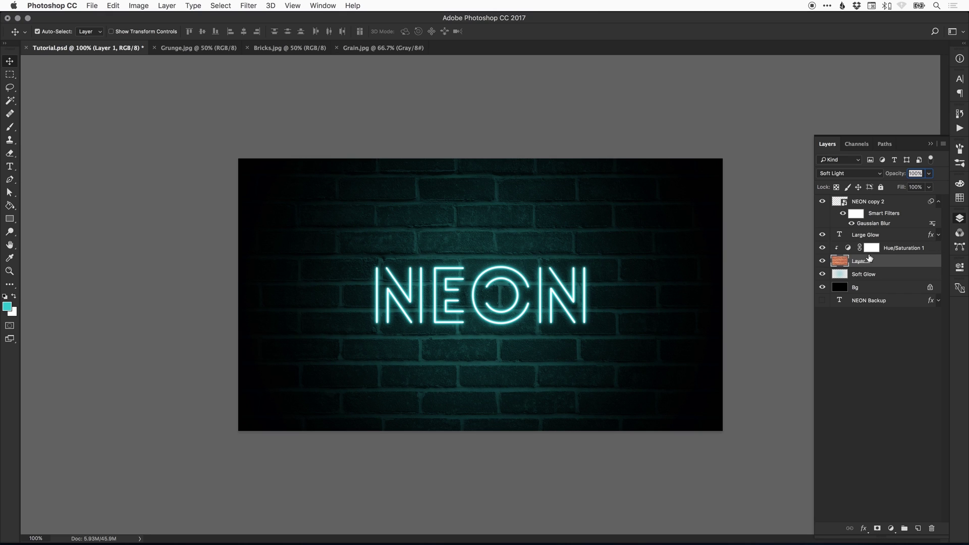
{"action": "type", "text": "Bricks"}
{"action": "key", "text": "Return"}
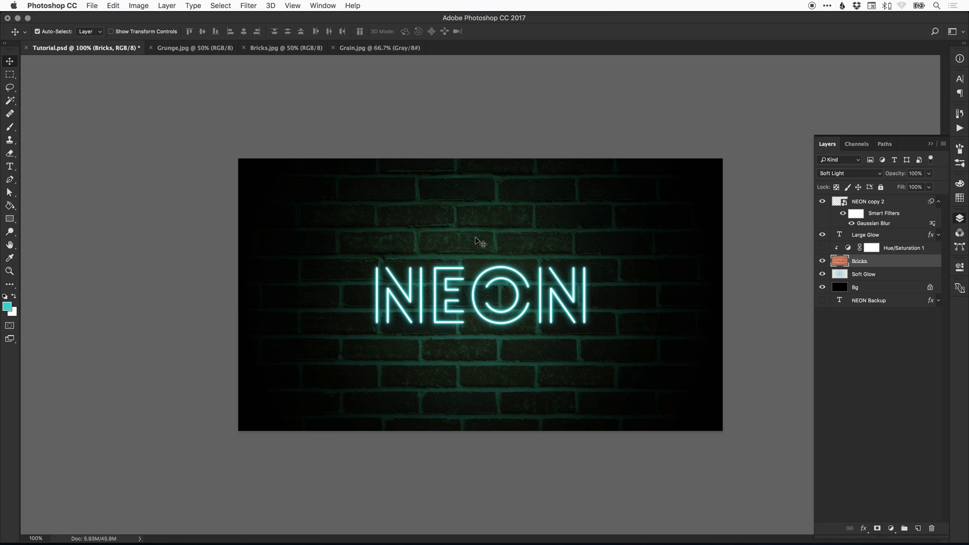
- Check the Soft Glow layer's effect by toggling its visibility and lower the Bricks layer's opacity to 40%
{"action": "left_click", "coordinate": [823, 275]}
{"action": "left_click", "coordinate": [823, 274]}
{"action": "left_click_drag", "start_coordinate": [929, 174], "coordinate": [905, 187]}
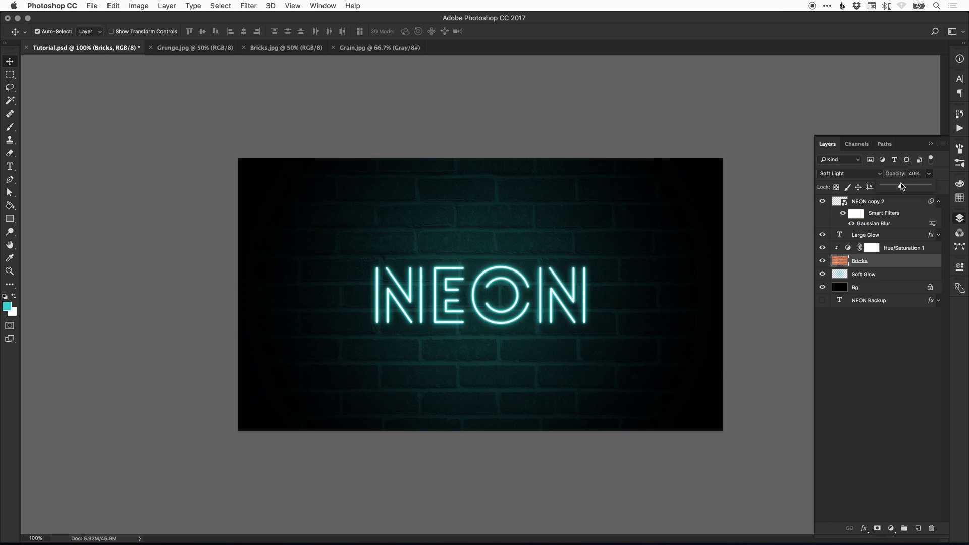
- Apply a Gaussian Blur with a radius of 1.5 pixels to the Bricks layer
{"action": "left_click", "coordinate": [861, 275]}
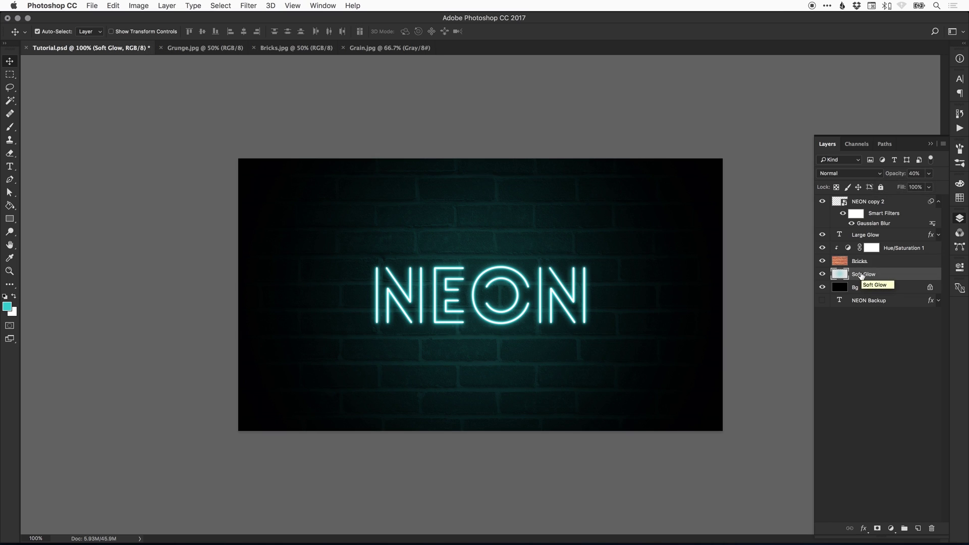
{"action": "left_click", "coordinate": [865, 267]}
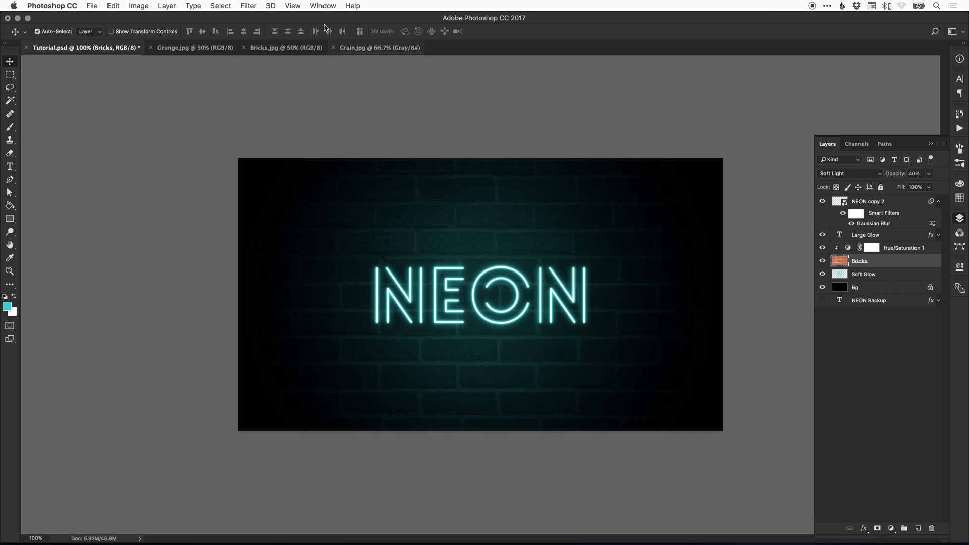
{"action": "left_click", "coordinate": [248, 5]}
{"action": "mouse_move", "coordinate": [265, 125]}
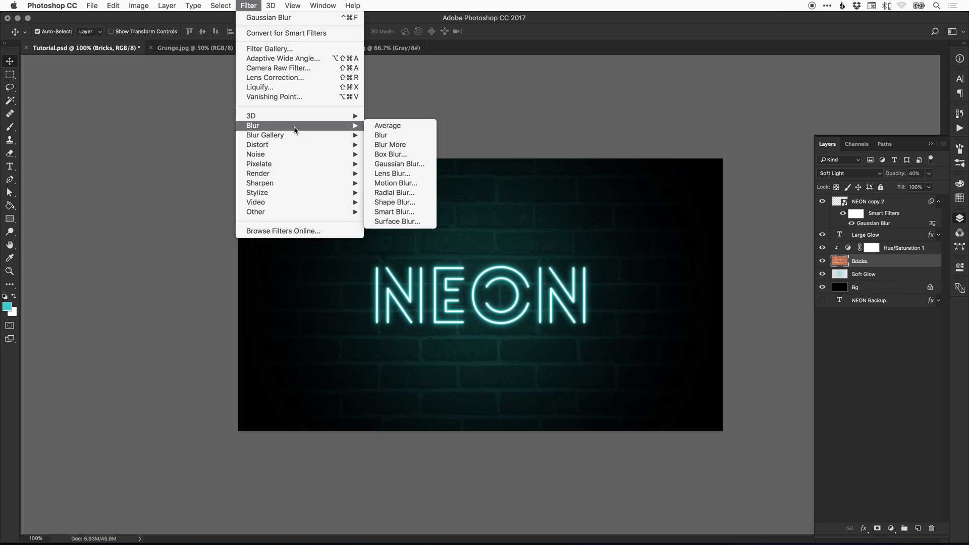
{"action": "left_click", "coordinate": [389, 164]}
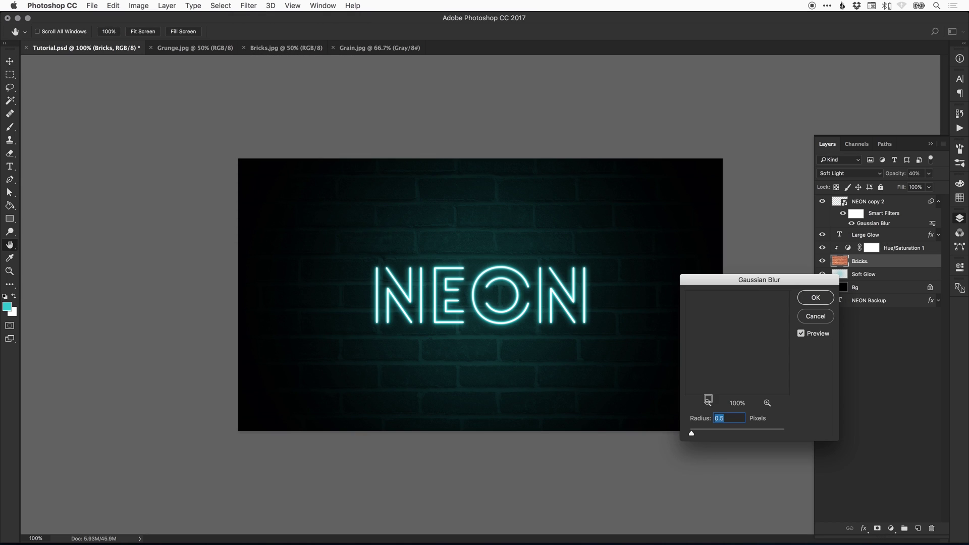
{"action": "left_click_drag", "start_coordinate": [692, 433], "coordinate": [700, 432]}
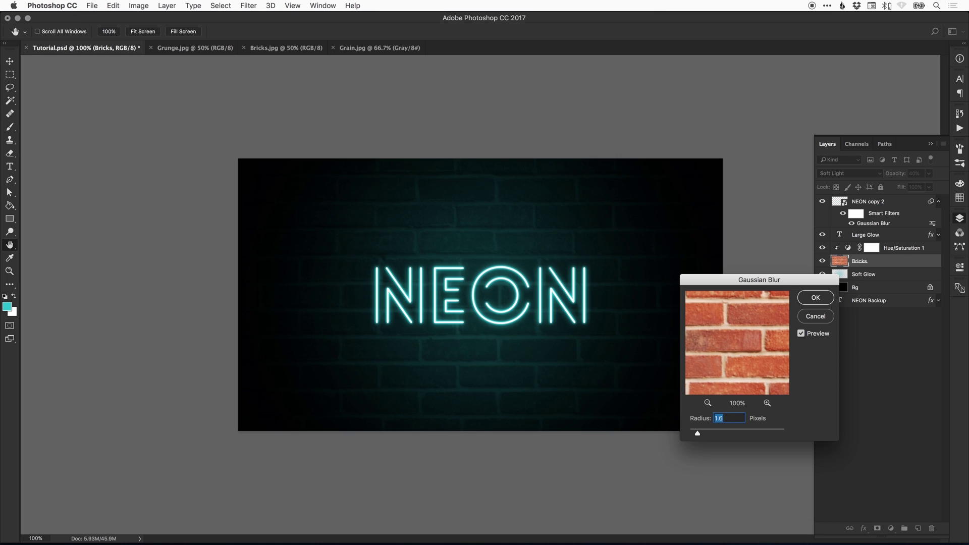
{"action": "type", "text": "1.5"}
{"action": "left_click", "coordinate": [817, 299]}
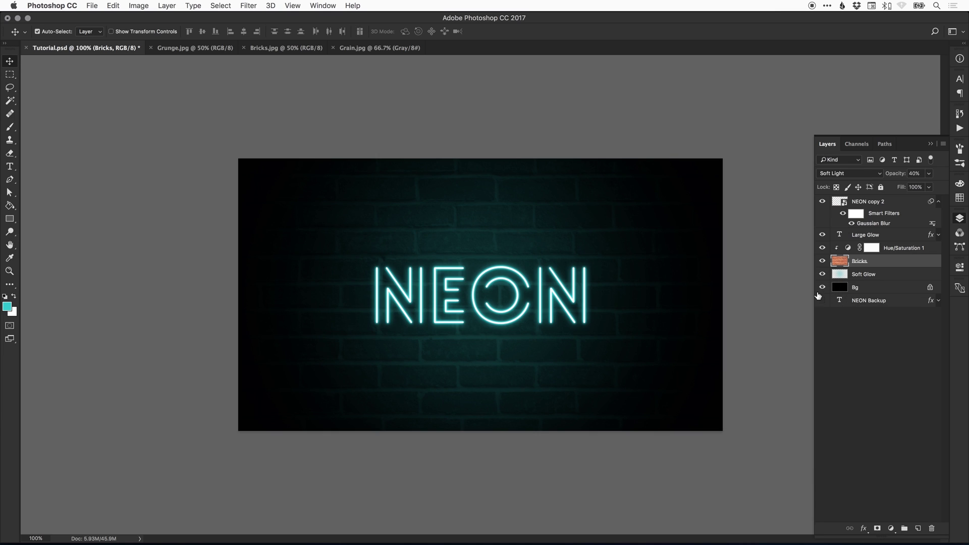
- Select the entire Grunge.jpg image and copy it
{"action": "left_click", "coordinate": [209, 52]}
{"action": "key", "text": "super+a"}
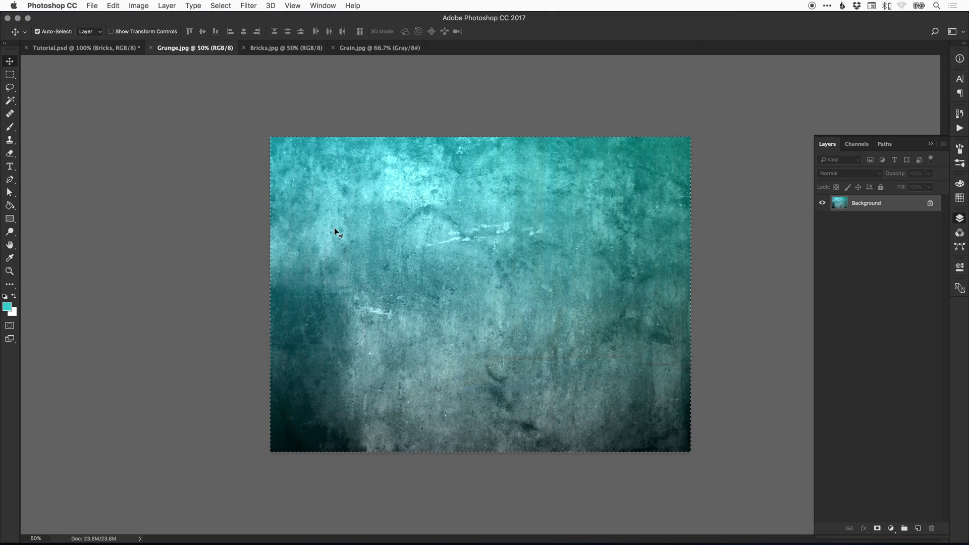
{"action": "left_click", "coordinate": [221, 6]}
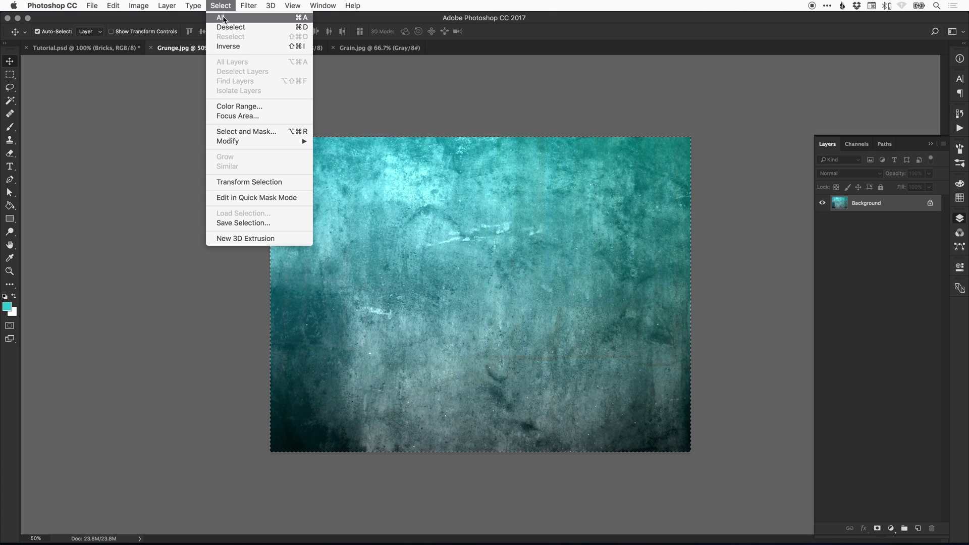
{"action": "left_click", "coordinate": [222, 18]}
{"action": "left_click", "coordinate": [112, 6]}
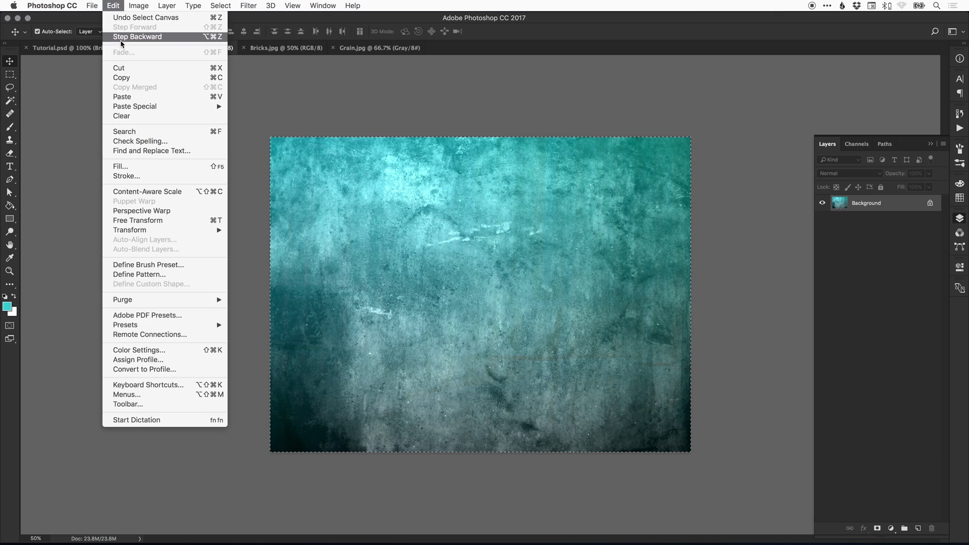
{"action": "left_click", "coordinate": [121, 77]}
- In Tutorial.psd, paste the copied grunge image directly above the Hue/Saturation 1 layer
{"action": "left_click", "coordinate": [84, 49]}
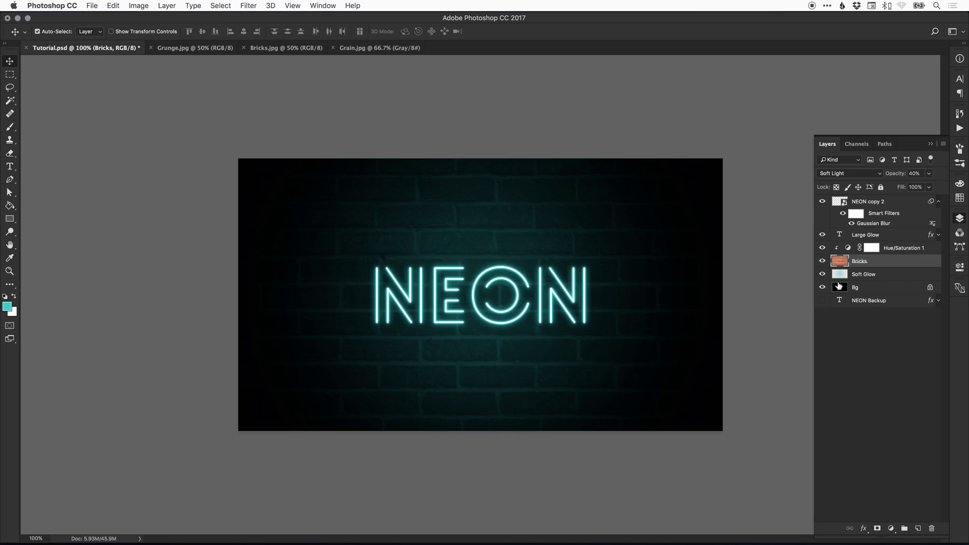
{"action": "left_click", "coordinate": [907, 249]}
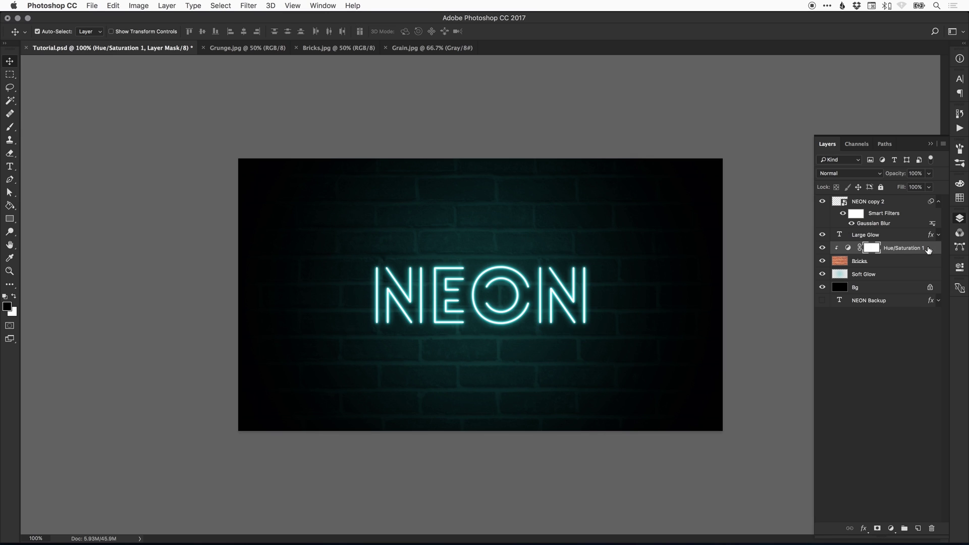
{"action": "left_click", "coordinate": [113, 6]}
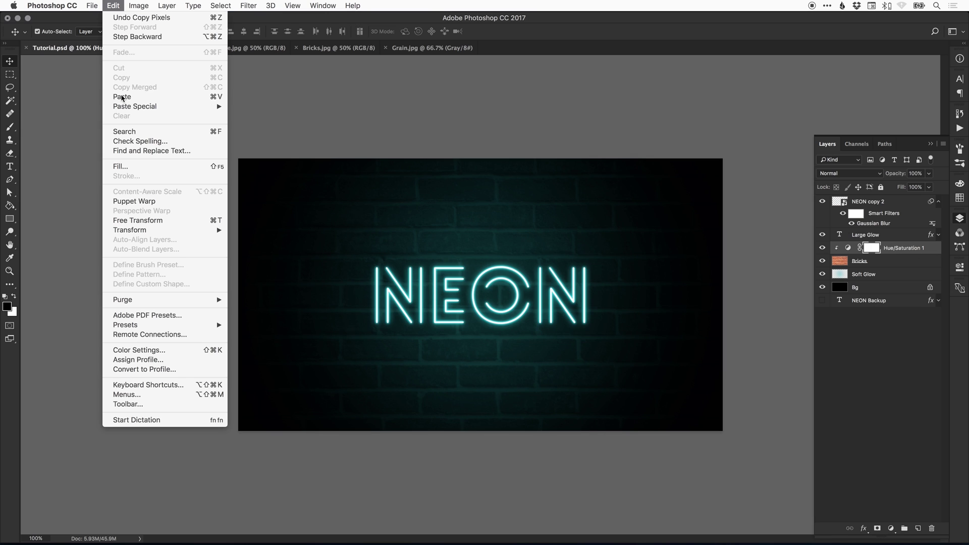
{"action": "left_click", "coordinate": [122, 96]}
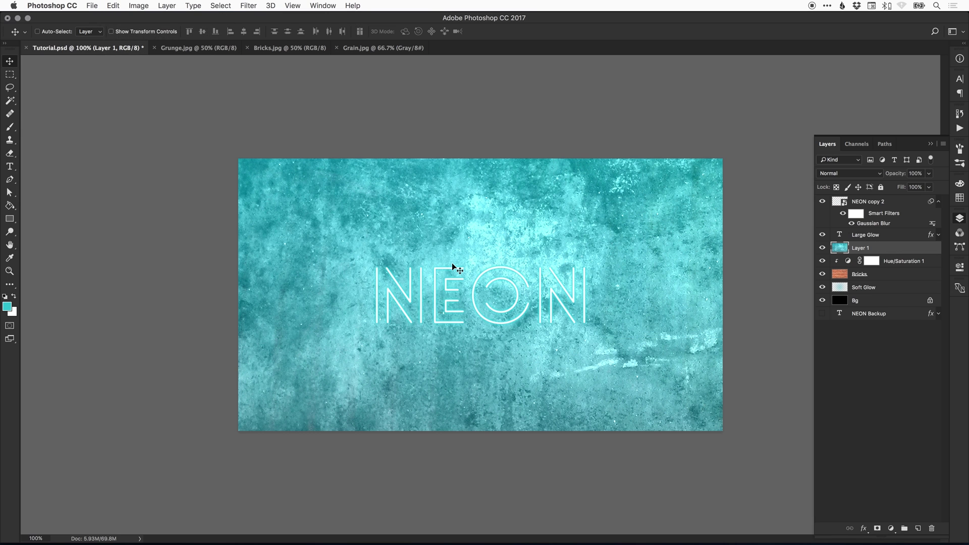
- Scale the pasted grunge layer down with Free Transform and position it so it covers the whole canvas
{"action": "key", "text": "super+t"}
{"action": "key", "text": "super+minus"}
{"action": "key", "text": "super+minus"}
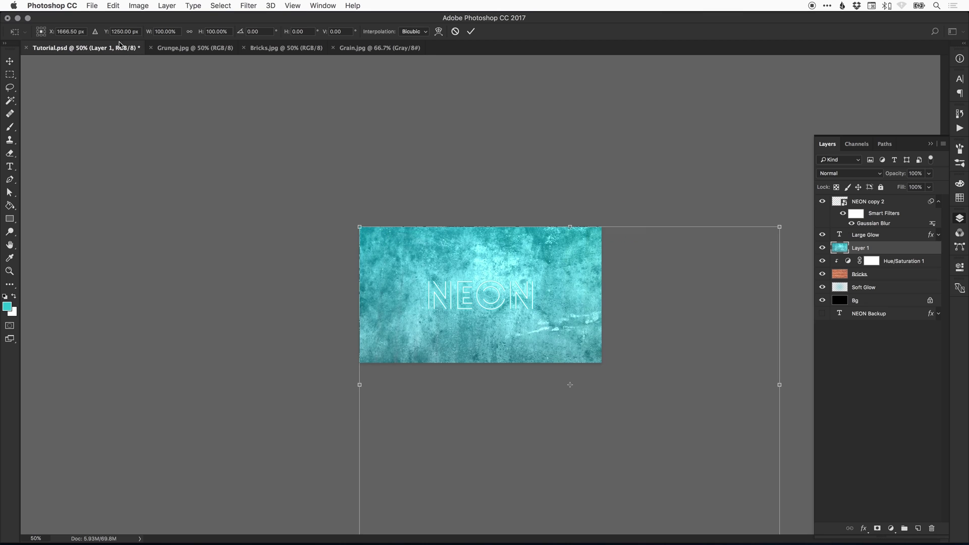
{"action": "left_click", "coordinate": [113, 6]}
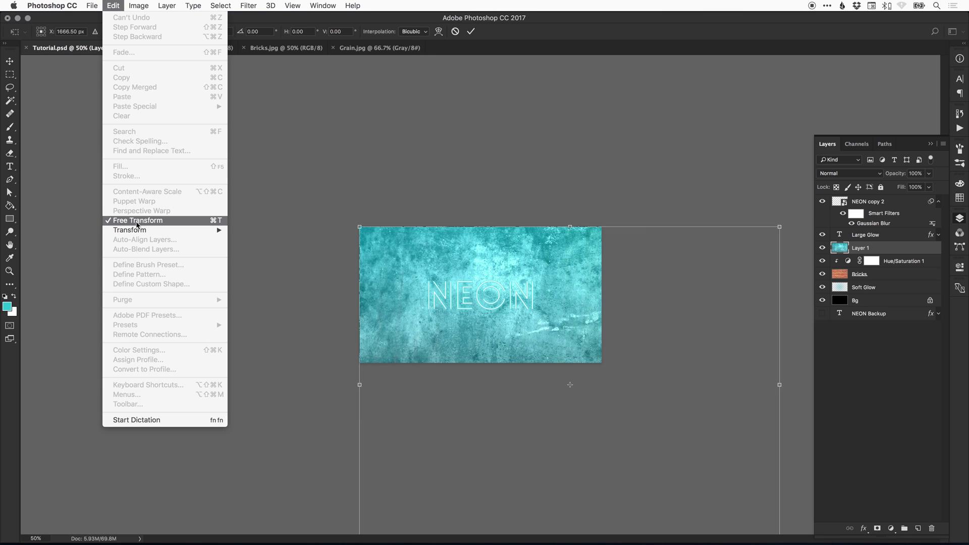
{"action": "left_click", "coordinate": [361, 229]}
{"action": "left_click_drag", "start_coordinate": [360, 226], "coordinate": [385, 255]}
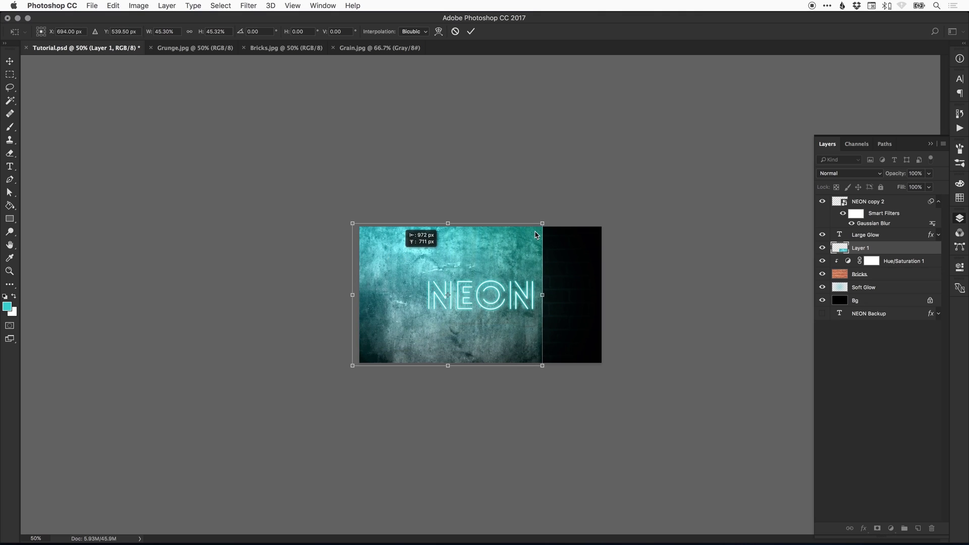
{"action": "left_click_drag", "start_coordinate": [542, 223], "coordinate": [603, 164]}
{"action": "key", "text": "Return"}
{"action": "key", "text": "super+0"}
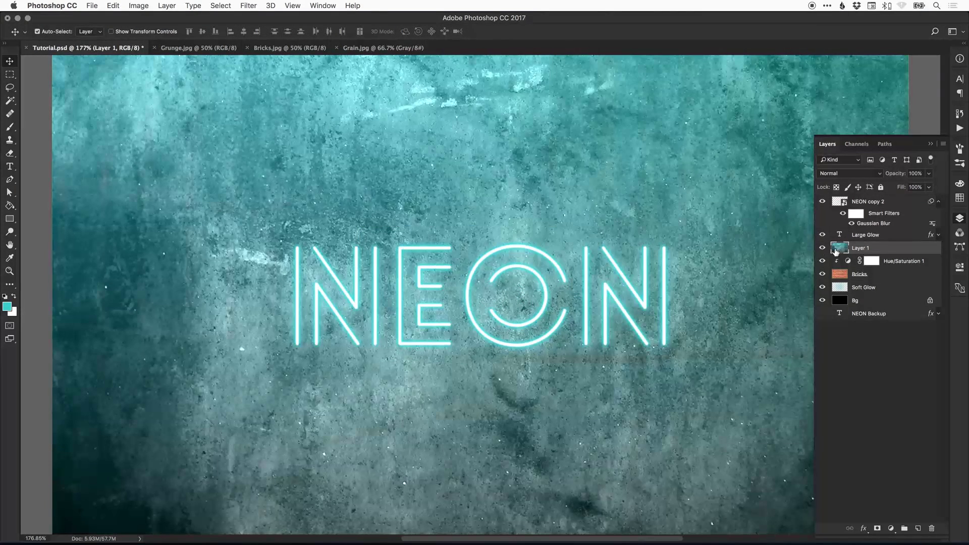
- Set the blend mode of Layer 1 to Soft Light and its opacity to 70%
{"action": "left_click", "coordinate": [862, 176]}
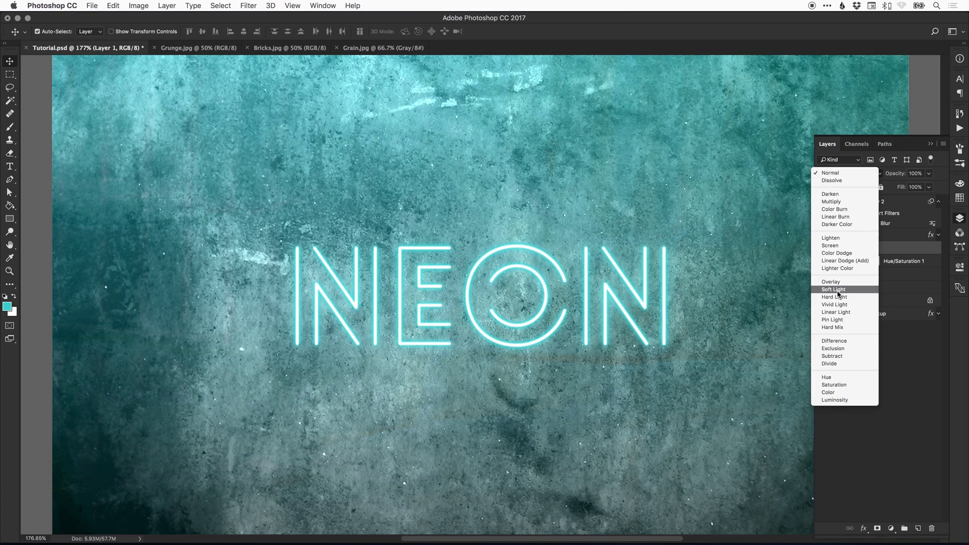
{"action": "left_click", "coordinate": [838, 291]}
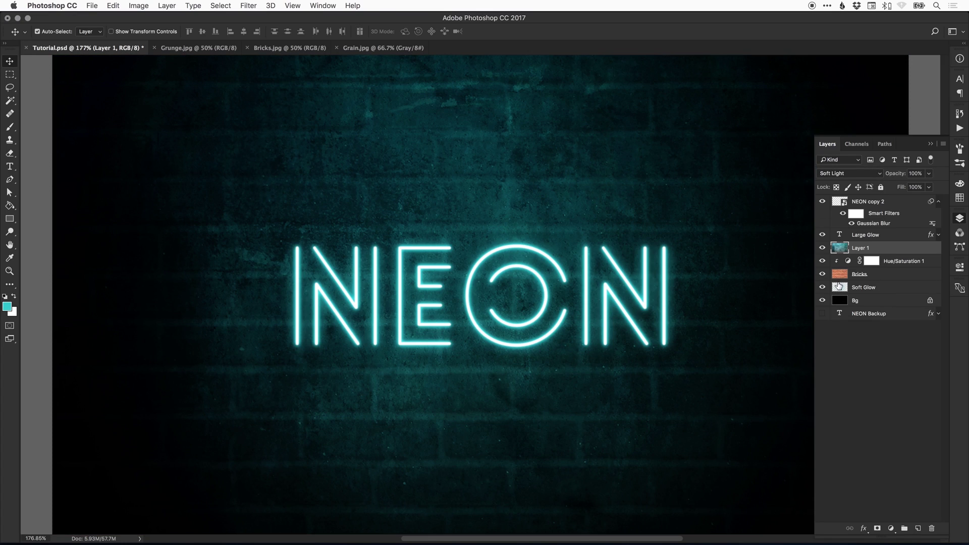
{"action": "left_click", "coordinate": [843, 177]}
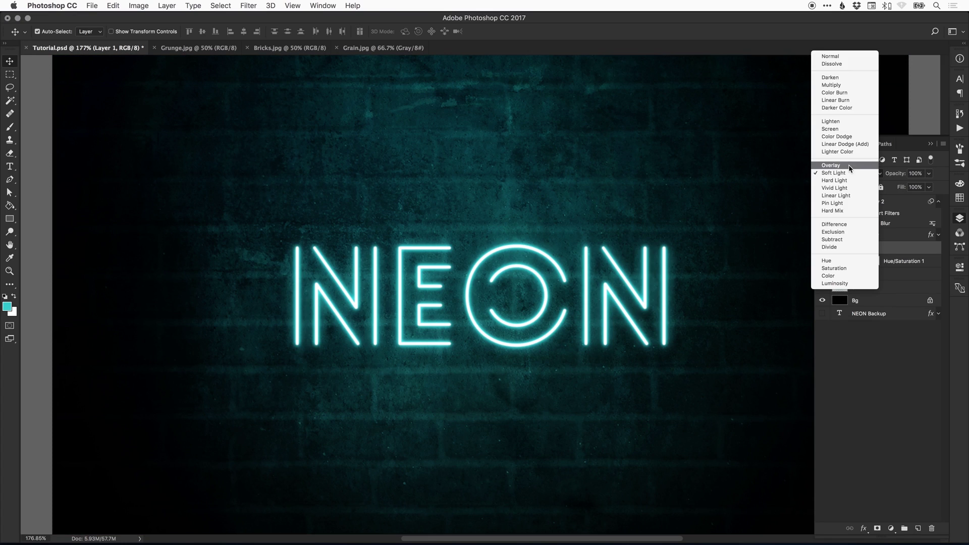
{"action": "left_click", "coordinate": [929, 173]}
{"action": "left_click", "coordinate": [929, 173]}
{"action": "left_click_drag", "start_coordinate": [915, 190], "coordinate": [908, 189]}
- Set the Bricks layer's opacity to 30% and leave no layer selected
{"action": "key", "text": "alt+["}
{"action": "key", "text": "alt+["}
{"action": "left_click", "coordinate": [931, 174]}
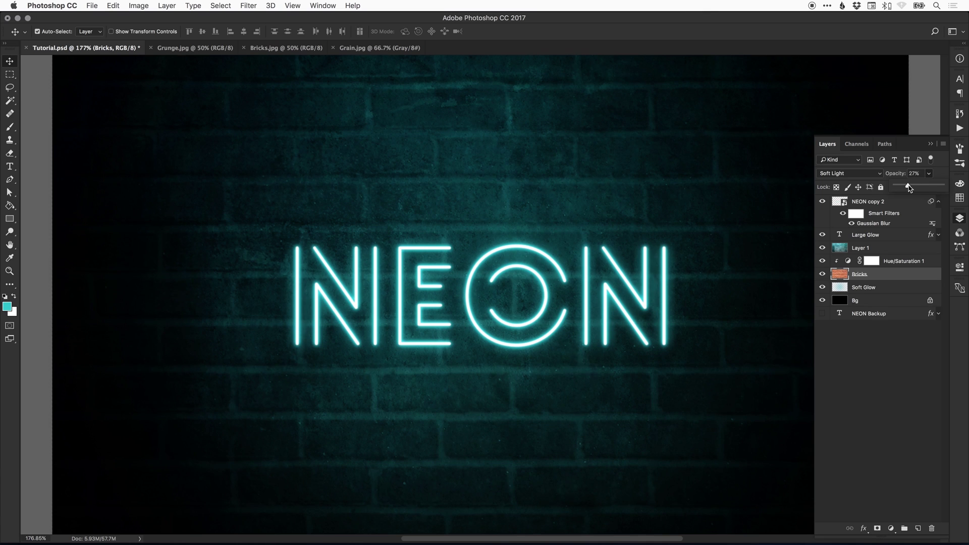
{"action": "left_click", "coordinate": [926, 122]}
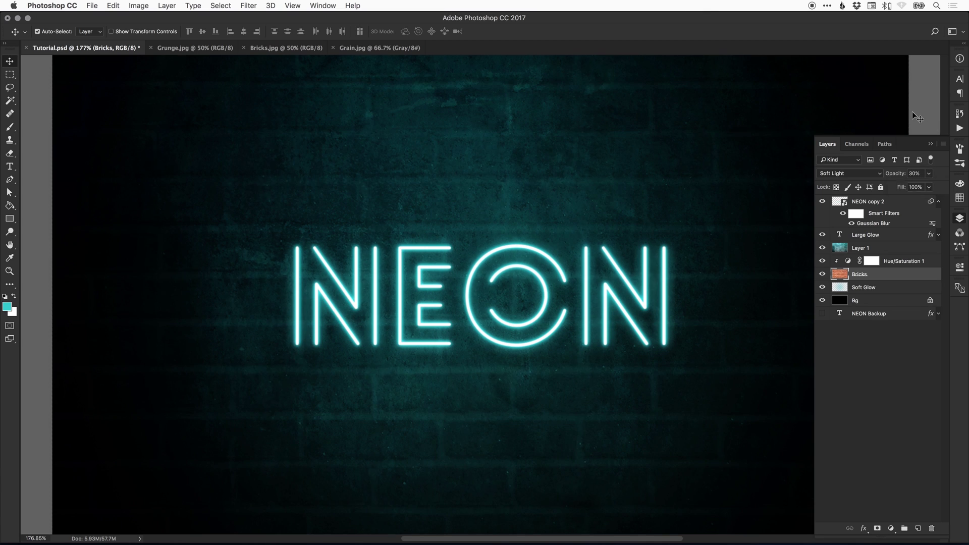
{"action": "left_click", "coordinate": [913, 111]}
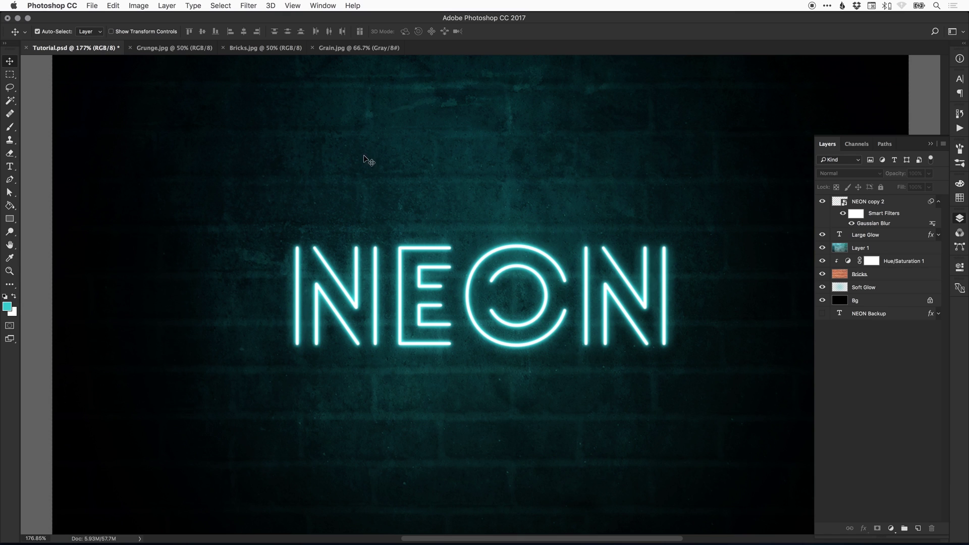
- Select the entire Grain.jpg image and copy it
{"action": "left_click", "coordinate": [350, 48]}
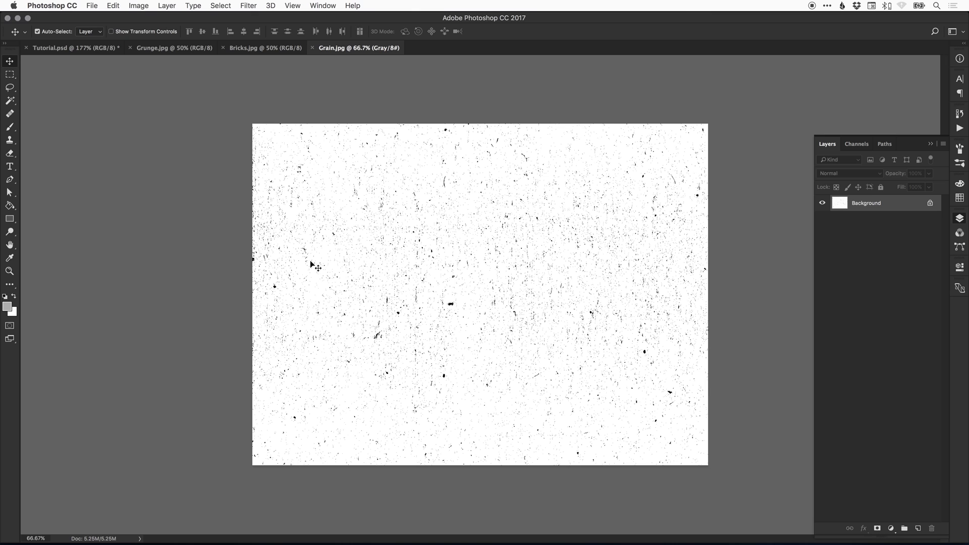
{"action": "left_click", "coordinate": [222, 6]}
{"action": "left_click", "coordinate": [221, 17]}
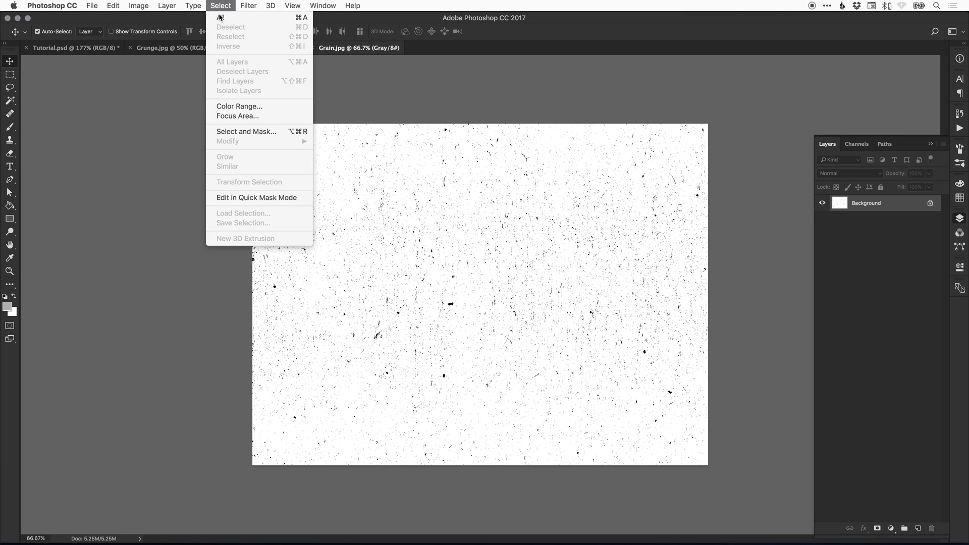
{"action": "left_click", "coordinate": [113, 6]}
{"action": "left_click", "coordinate": [125, 77]}
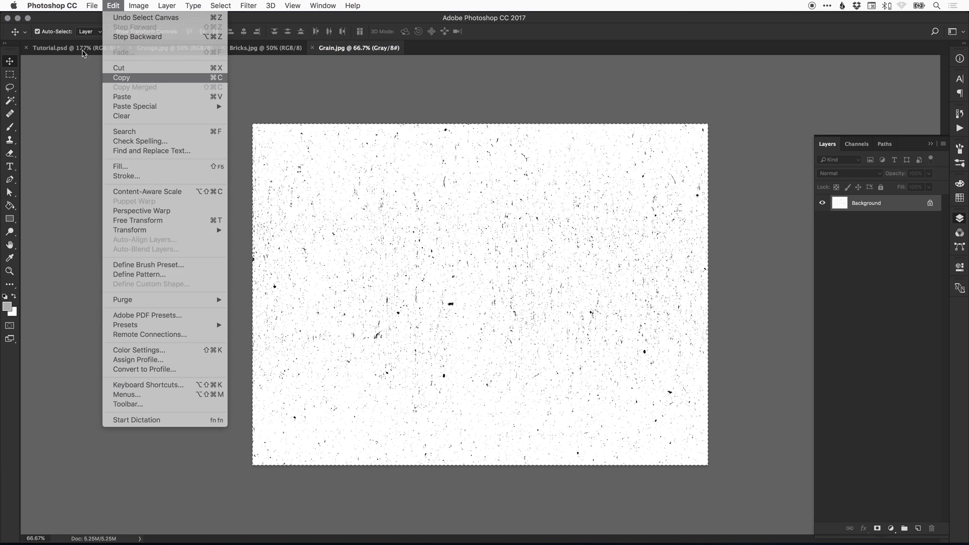
- In Tutorial.psd, paste the copied grain image directly above Layer 1
{"action": "left_click", "coordinate": [81, 49]}
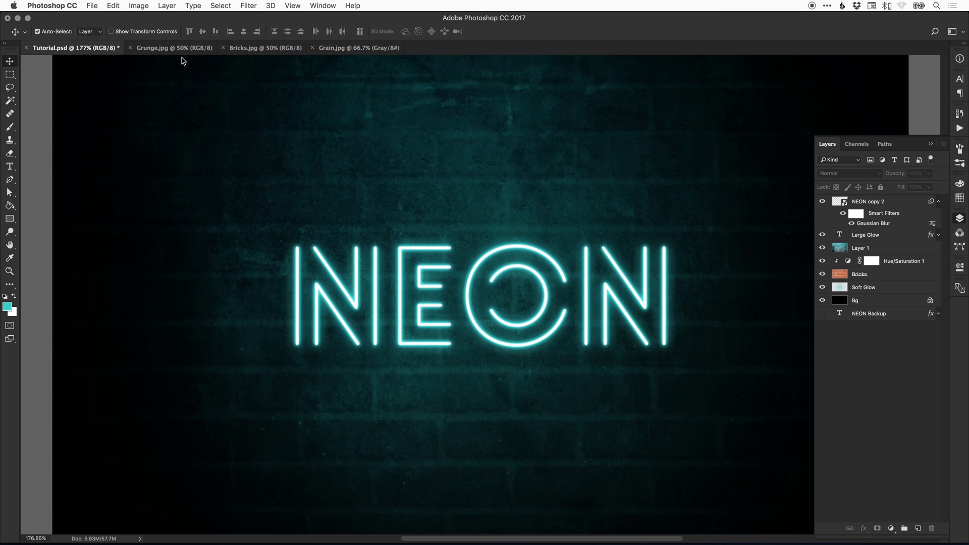
{"action": "left_click", "coordinate": [869, 250]}
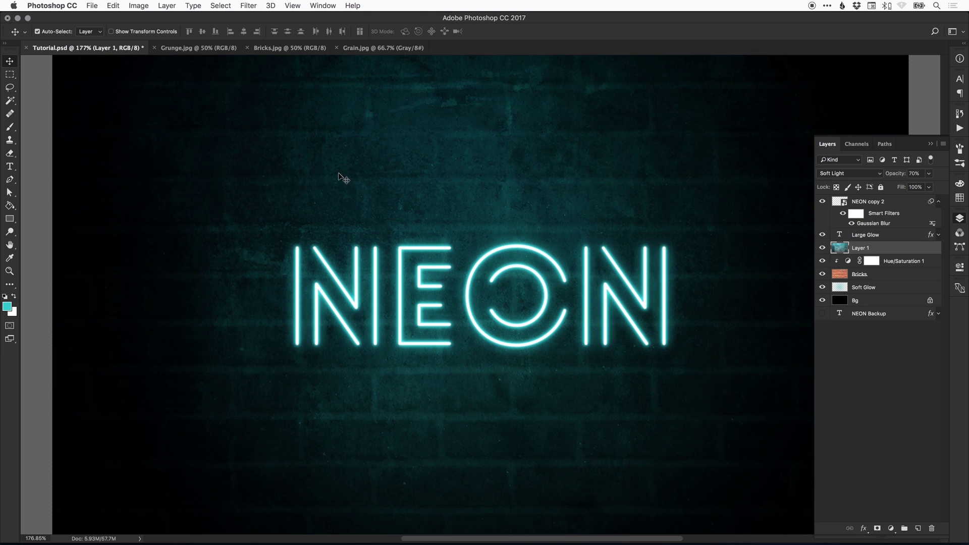
{"action": "left_click", "coordinate": [114, 5]}
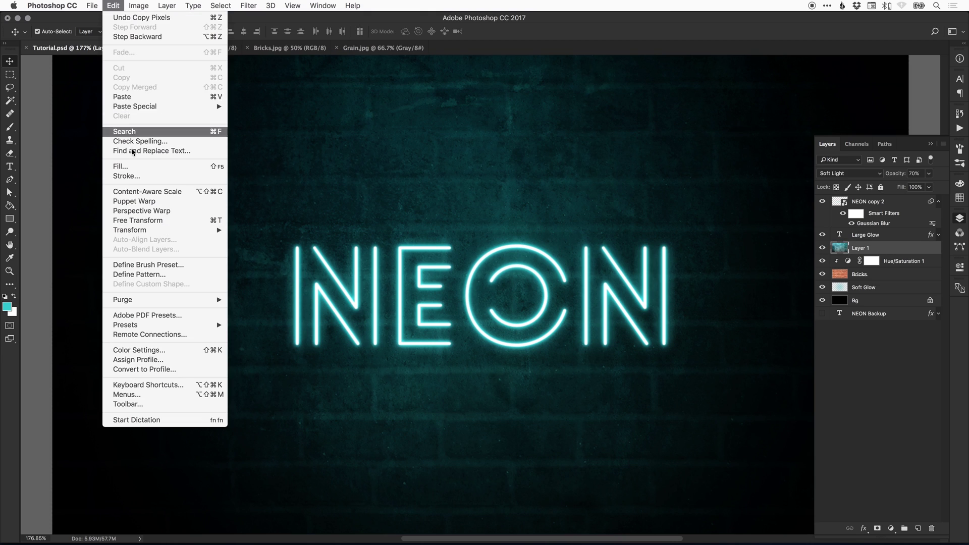
{"action": "left_click", "coordinate": [122, 96]}
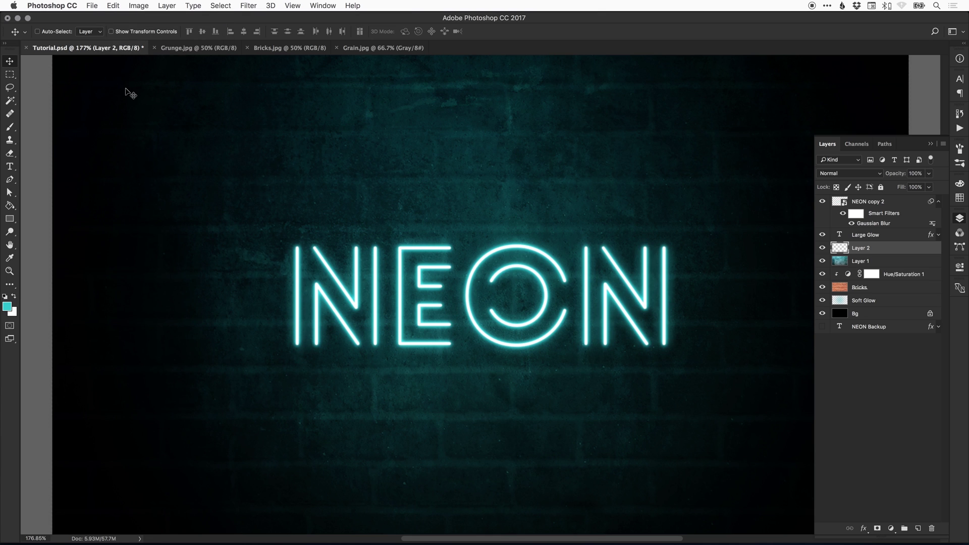
- Scale the pasted grain layer down with Free Transform and position it so it covers the whole canvas
{"action": "key", "text": "super+1"}
{"action": "key", "text": "super+minus"}
{"action": "key", "text": "super+t"}
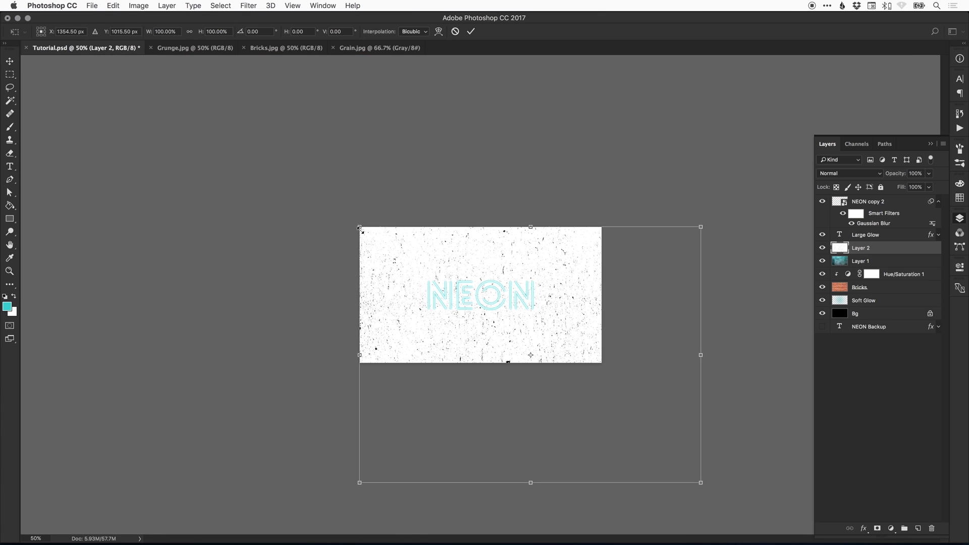
{"action": "left_click_drag", "start_coordinate": [360, 227], "coordinate": [433, 273]}
{"action": "left_click_drag", "start_coordinate": [471, 304], "coordinate": [415, 244]}
{"action": "left_click_drag", "start_coordinate": [591, 208], "coordinate": [603, 199]}
{"action": "key", "text": "Return"}
{"action": "key", "text": "z"}
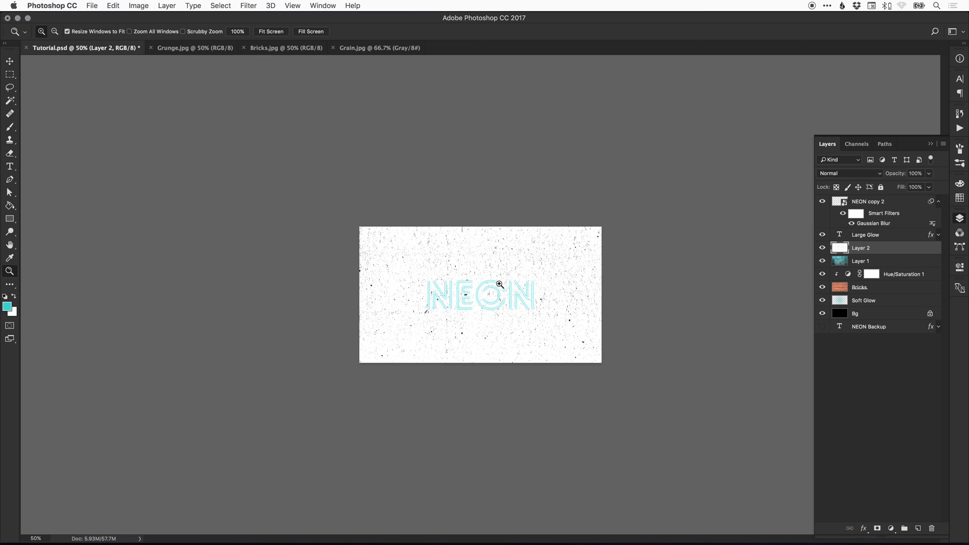
{"action": "left_click", "coordinate": [499, 283]}
{"action": "key", "text": "v"}
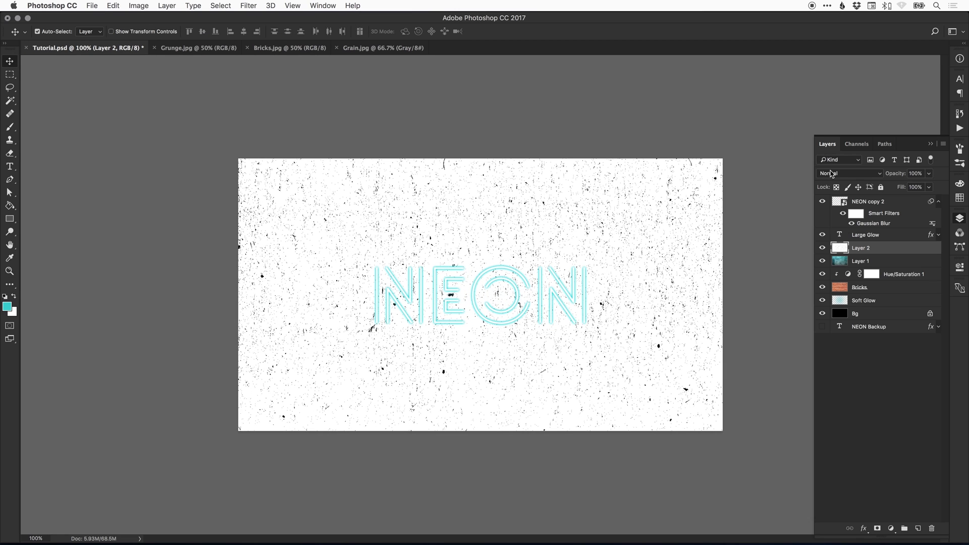
- Try the Soft Light and Overlay blend modes on the grain layer
{"action": "left_click", "coordinate": [849, 173]}
{"action": "left_click", "coordinate": [836, 289]}
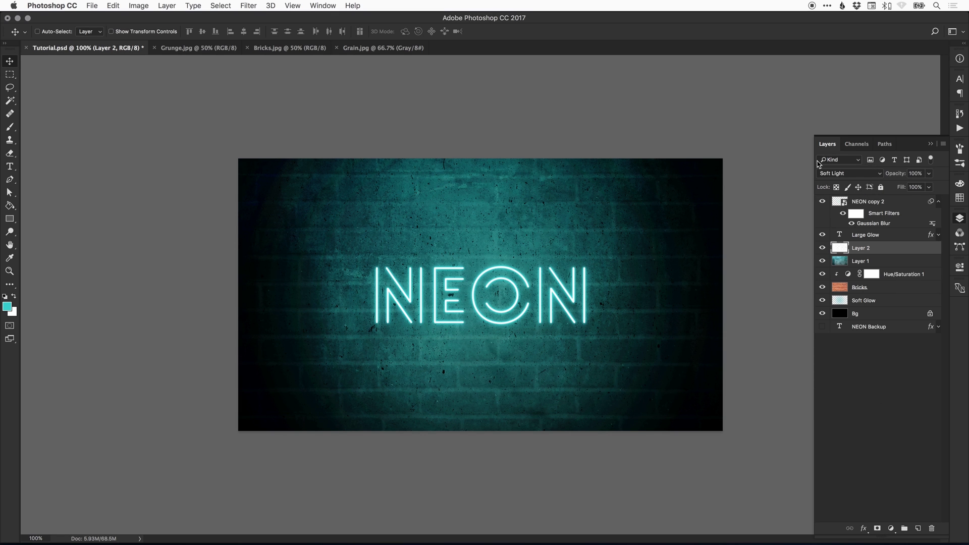
{"action": "key", "text": "super+0"}
{"action": "left_click", "coordinate": [846, 174]}
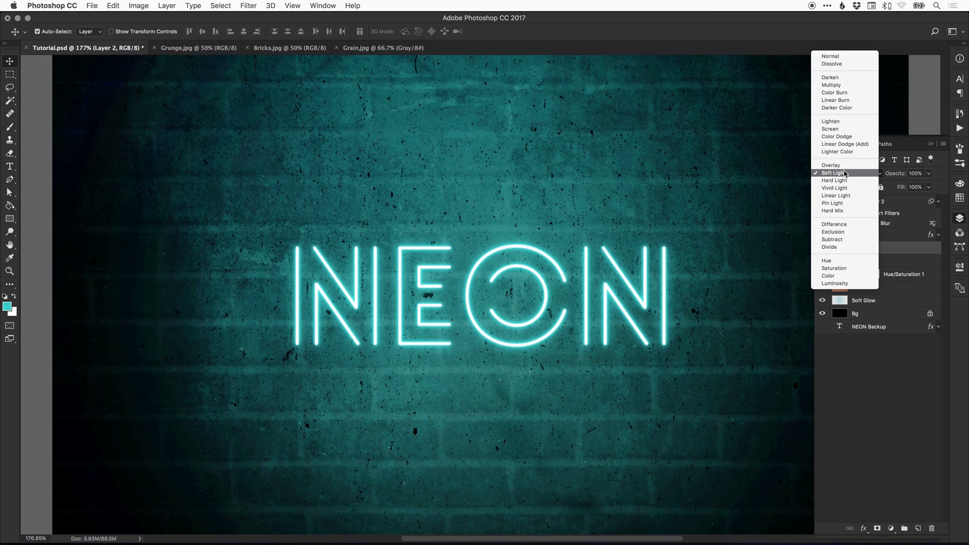
{"action": "left_click", "coordinate": [849, 166]}
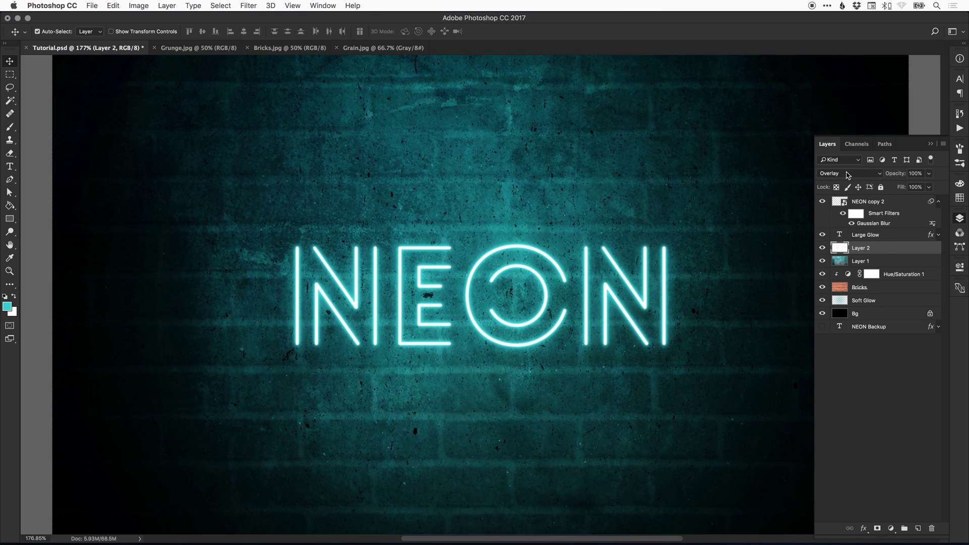
- Try lowering the grain layer's opacity to about 18%, and delete the layer
{"action": "left_click_drag", "start_coordinate": [929, 173], "coordinate": [899, 188]}
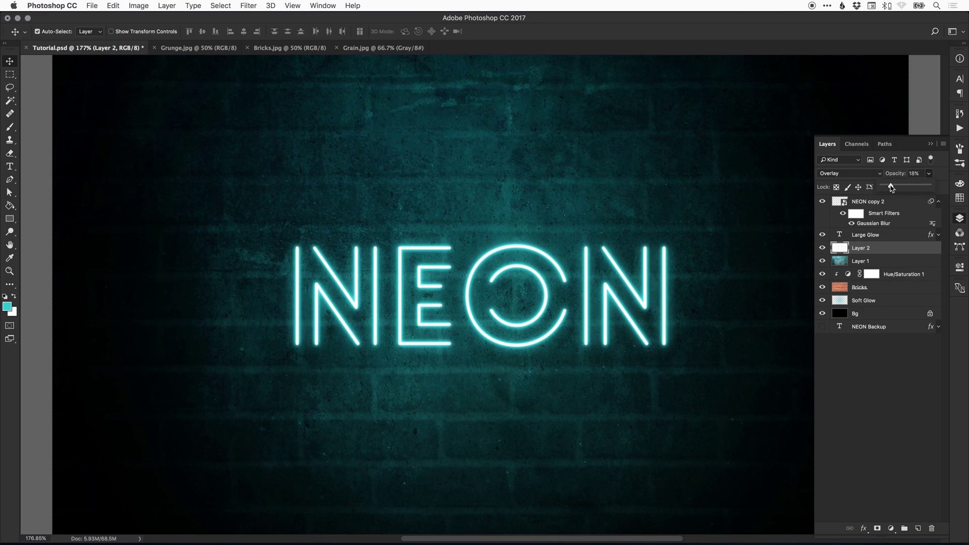
{"action": "left_click", "coordinate": [883, 251]}
{"action": "key", "text": "Delete"}
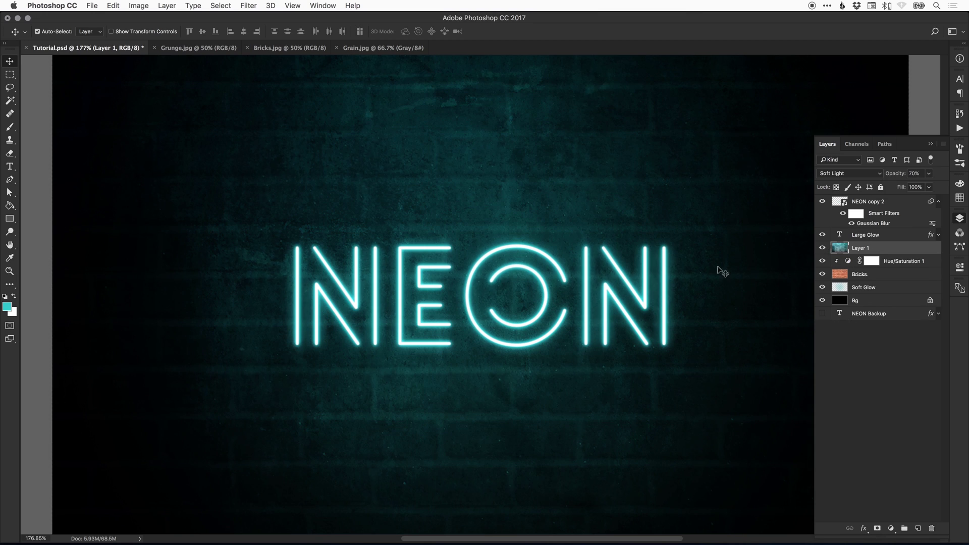
- Rename Layer 1 as Grunge
{"action": "double_click", "coordinate": [861, 247]}
{"action": "type", "text": "Grunge"}
{"action": "key", "text": "Return"}
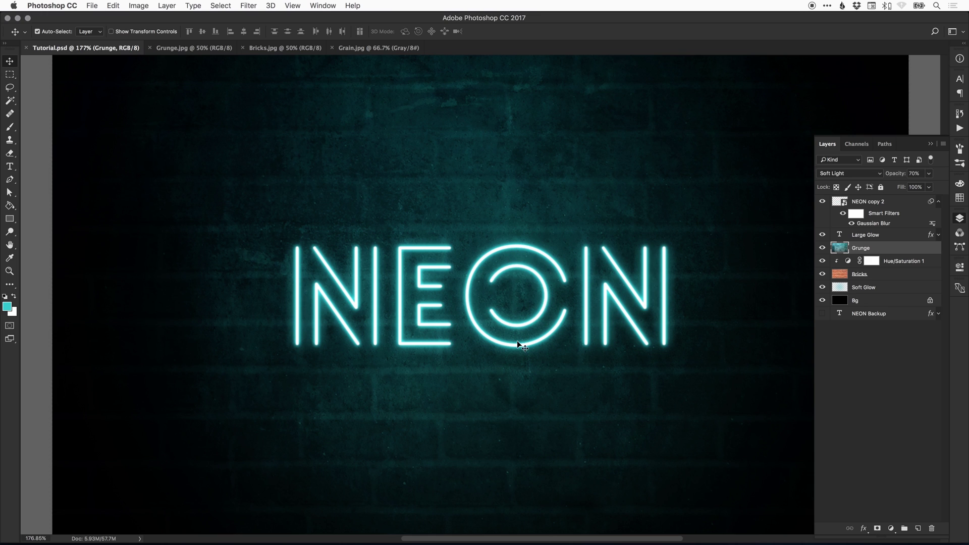
- Duplicate the NEON Backup layer and place the copy, made visible, between the Grunge and Large Glow layers
{"action": "left_click", "coordinate": [867, 314]}
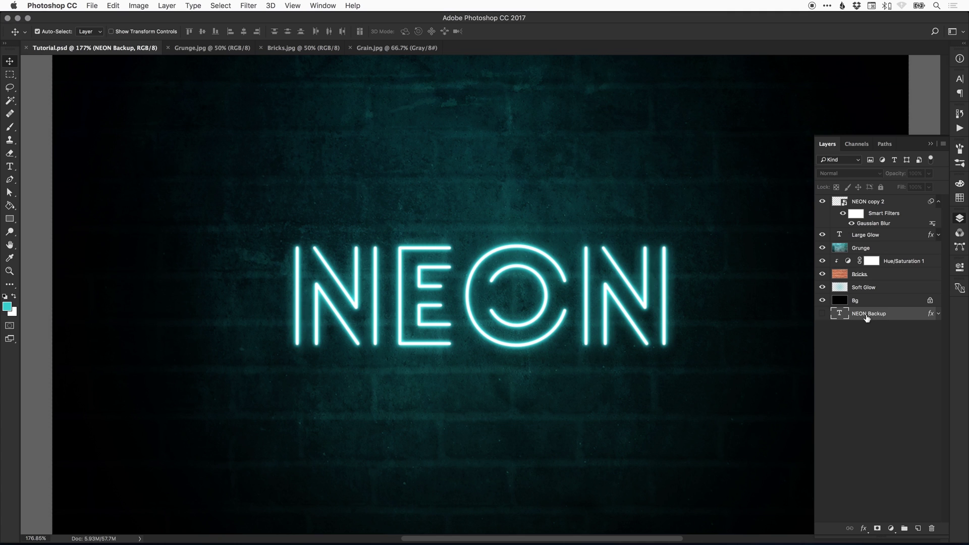
{"action": "right_click", "coordinate": [866, 315]}
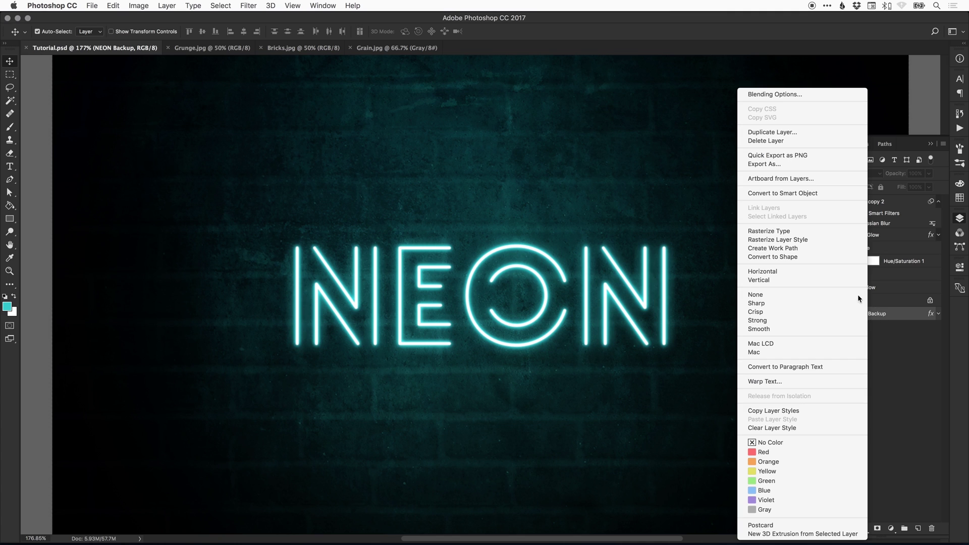
{"action": "left_click", "coordinate": [796, 132]}
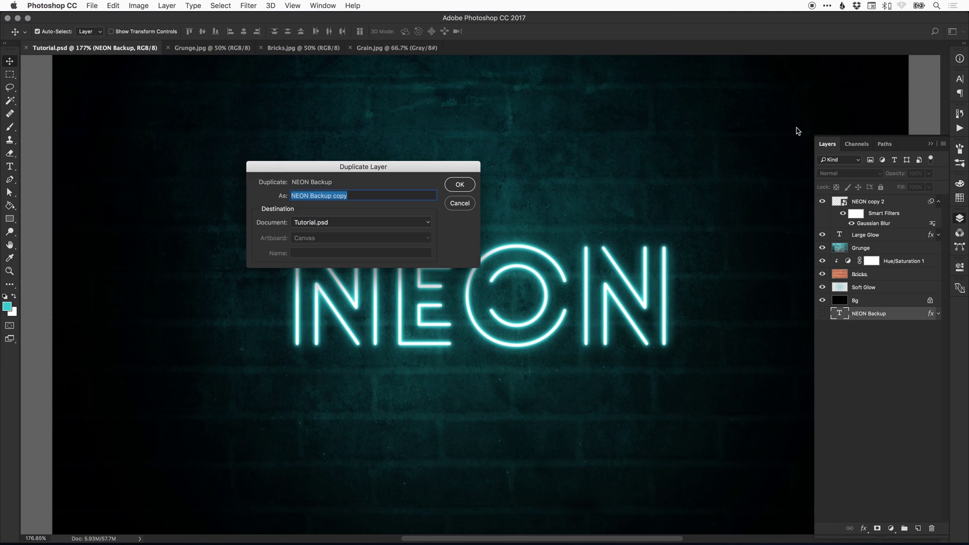
{"action": "key", "text": "Return"}
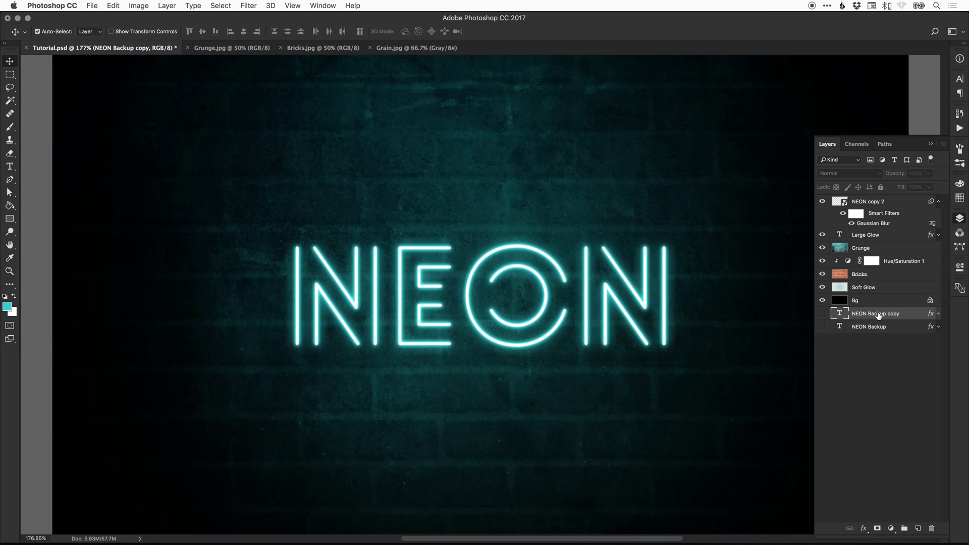
{"action": "left_click_drag", "start_coordinate": [879, 316], "coordinate": [885, 241]}
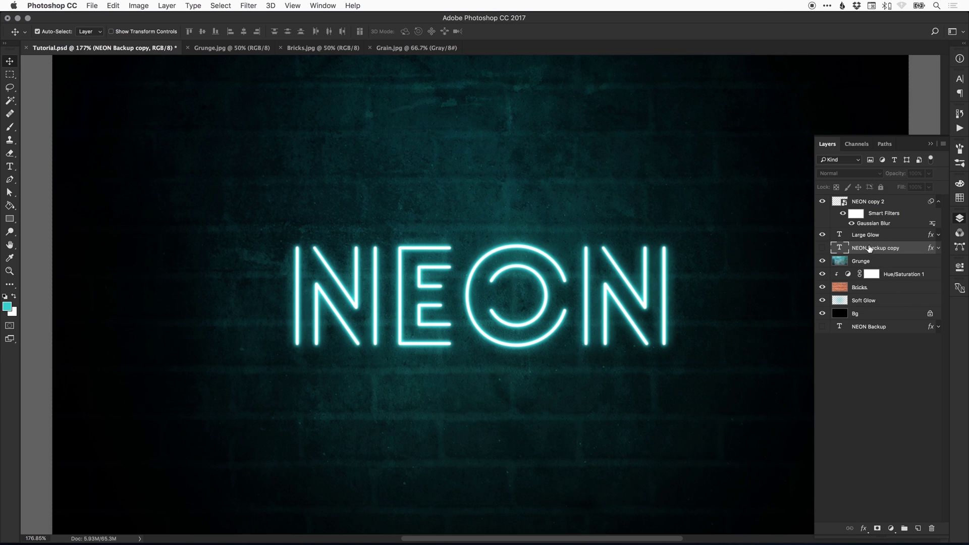
{"action": "left_click", "coordinate": [823, 248]}
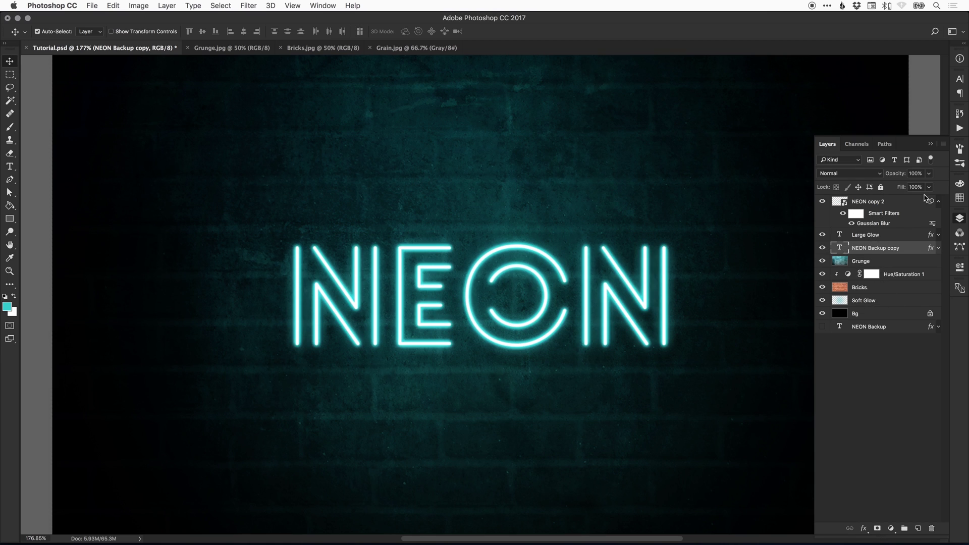
- Set the NEON Backup copy layer's Fill to 0% and clear its layer style to remove the Outer Glow
{"action": "left_click", "coordinate": [930, 190]}
{"action": "left_click_drag", "start_coordinate": [931, 199], "coordinate": [873, 205]}
{"action": "left_click", "coordinate": [939, 247]}
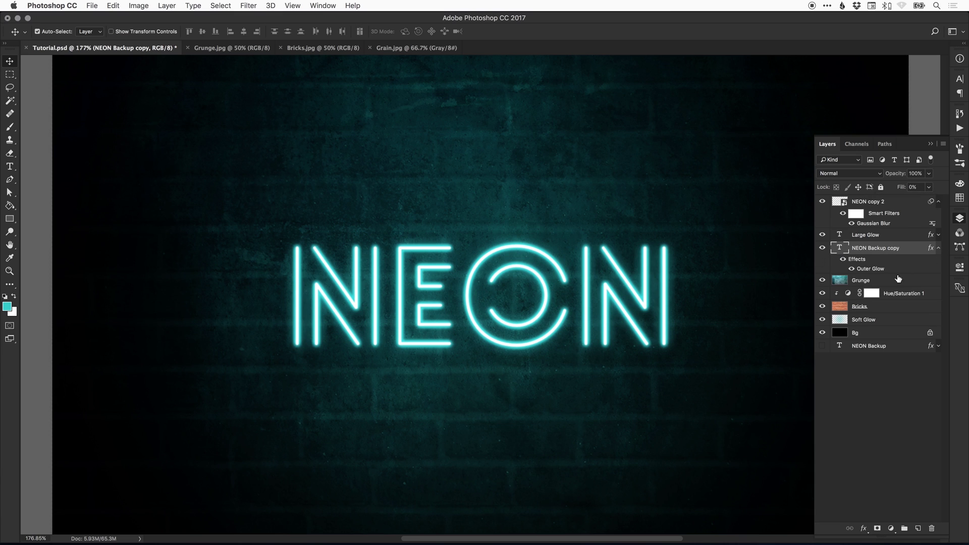
{"action": "left_click_drag", "start_coordinate": [877, 268], "coordinate": [874, 248]}
{"action": "right_click", "coordinate": [870, 247]}
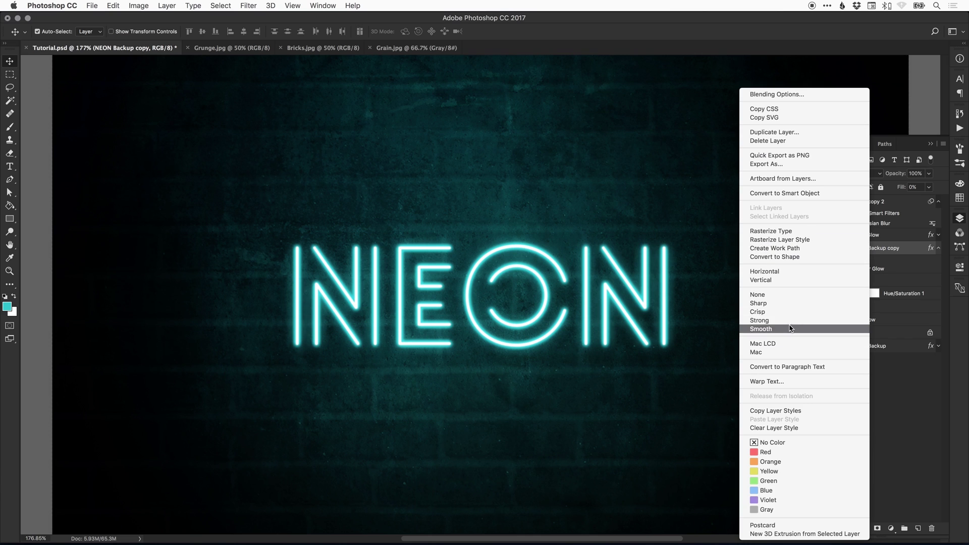
{"action": "left_click", "coordinate": [785, 429]}
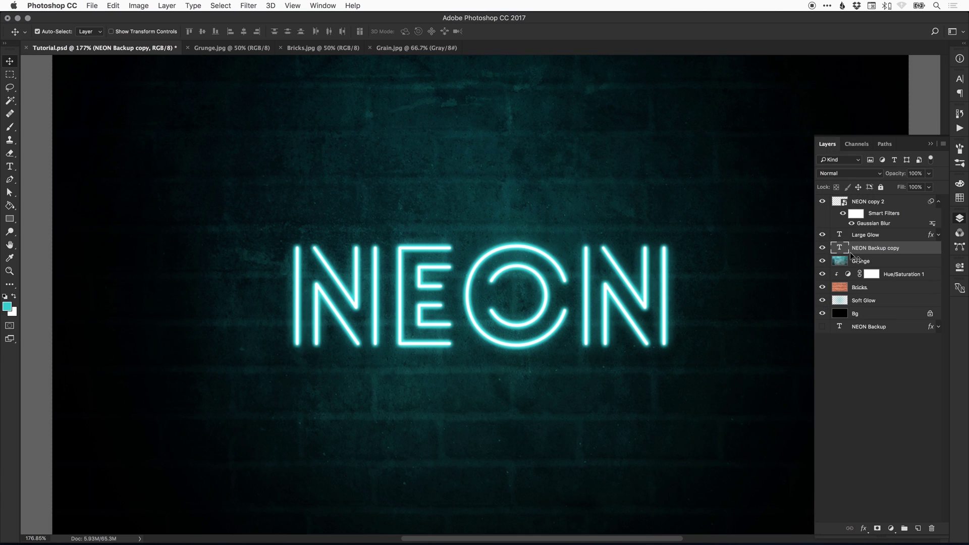
- Hide the Large Glow layer and set the NEON Backup copy layer's Fill to 0%, with NEON copy 2 temporarily hidden
{"action": "left_click", "coordinate": [823, 235]}
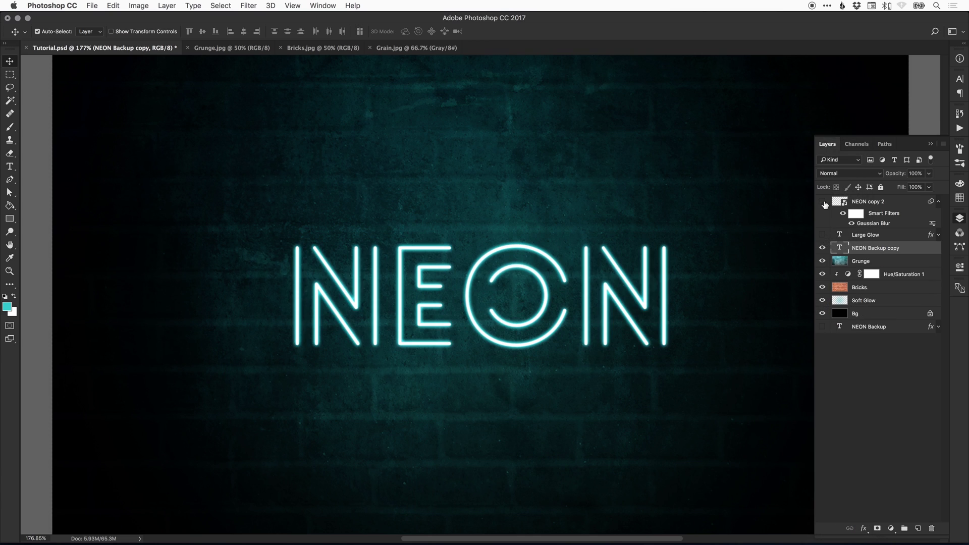
{"action": "left_click", "coordinate": [823, 203]}
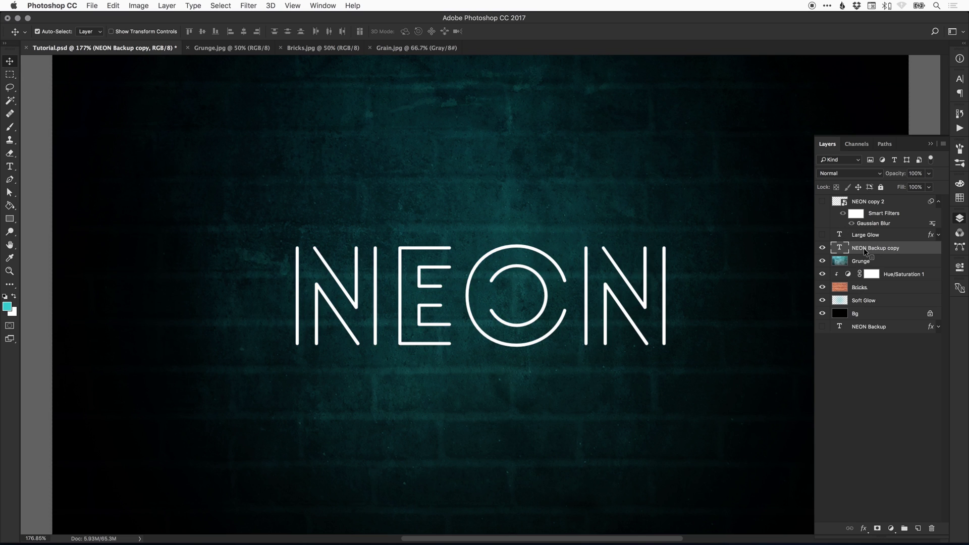
{"action": "left_click", "coordinate": [929, 187]}
{"action": "left_click_drag", "start_coordinate": [922, 203], "coordinate": [876, 202]}
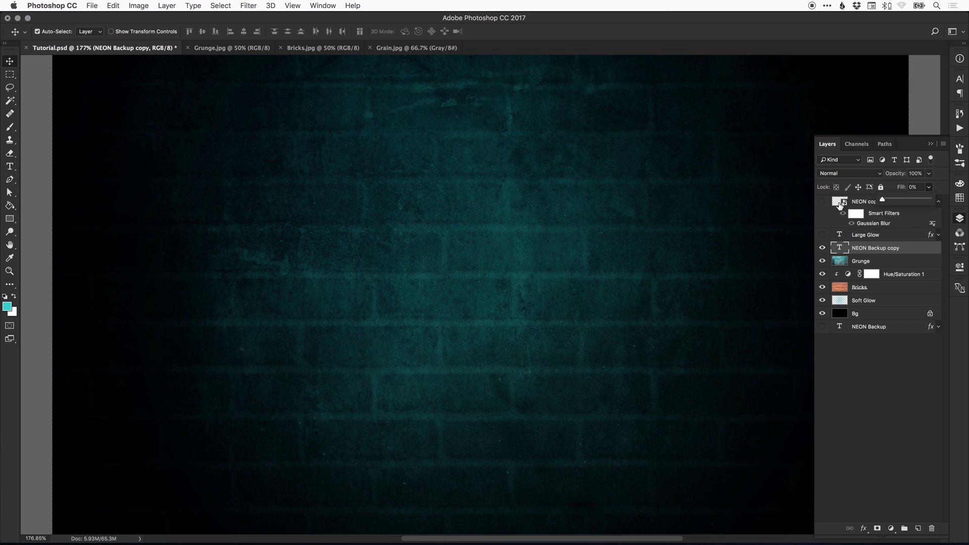
{"action": "left_click", "coordinate": [822, 201]}
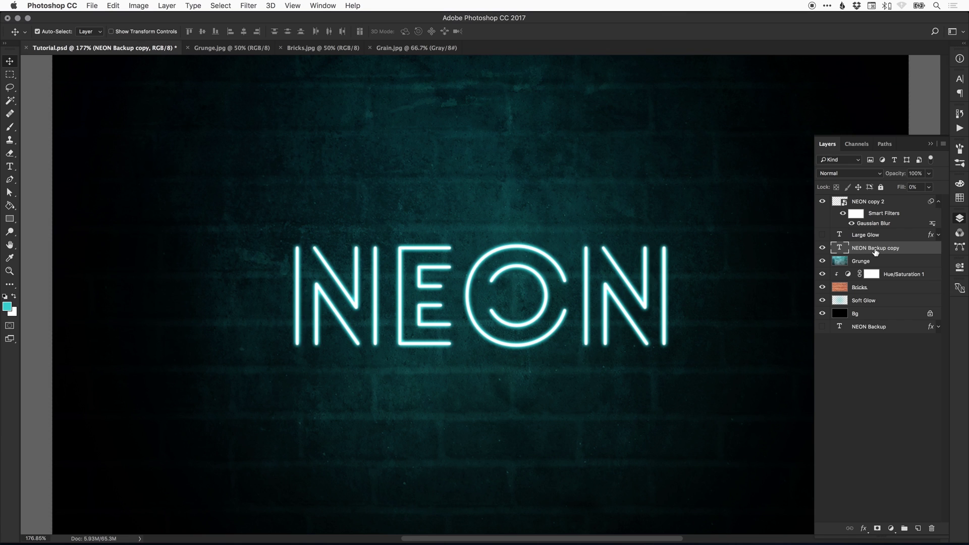
- Add a Drop Shadow effect to the NEON Backup copy layer and set its opacity to 100%
{"action": "right_click", "coordinate": [867, 250]}
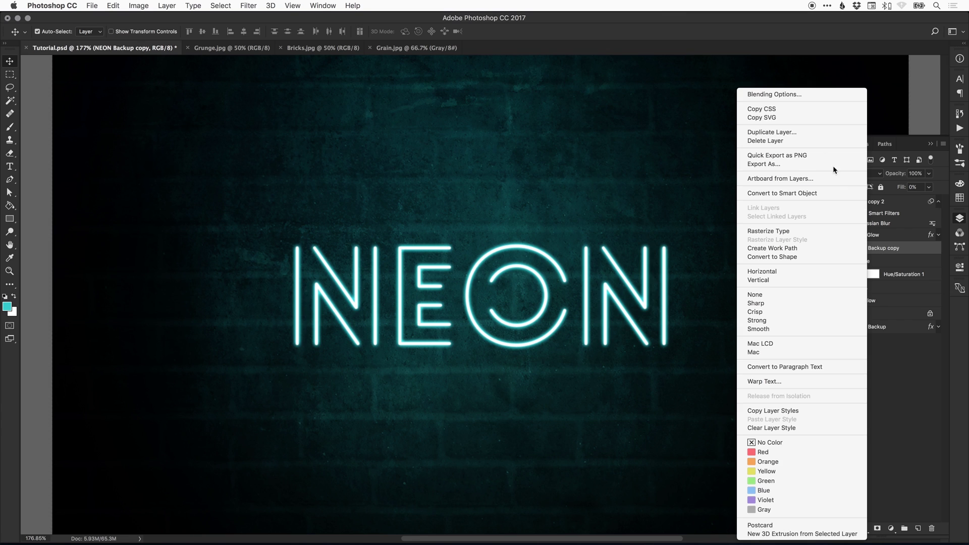
{"action": "left_click", "coordinate": [812, 96]}
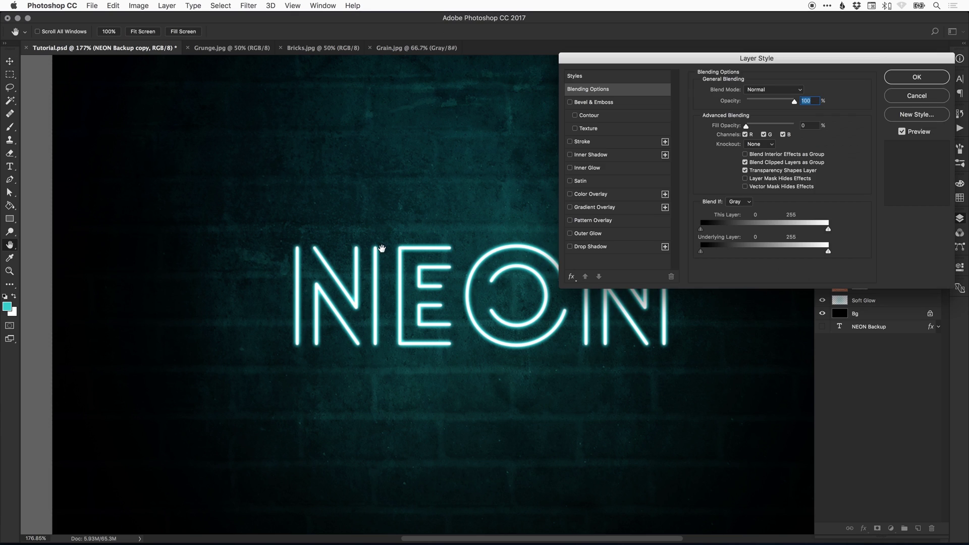
{"action": "left_click", "coordinate": [597, 248]}
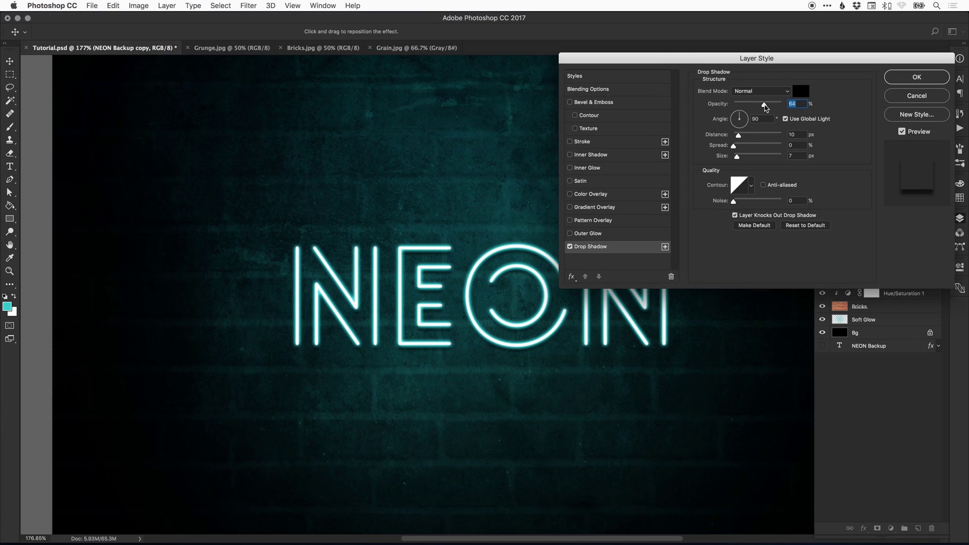
{"action": "left_click_drag", "start_coordinate": [765, 104], "coordinate": [797, 104]}
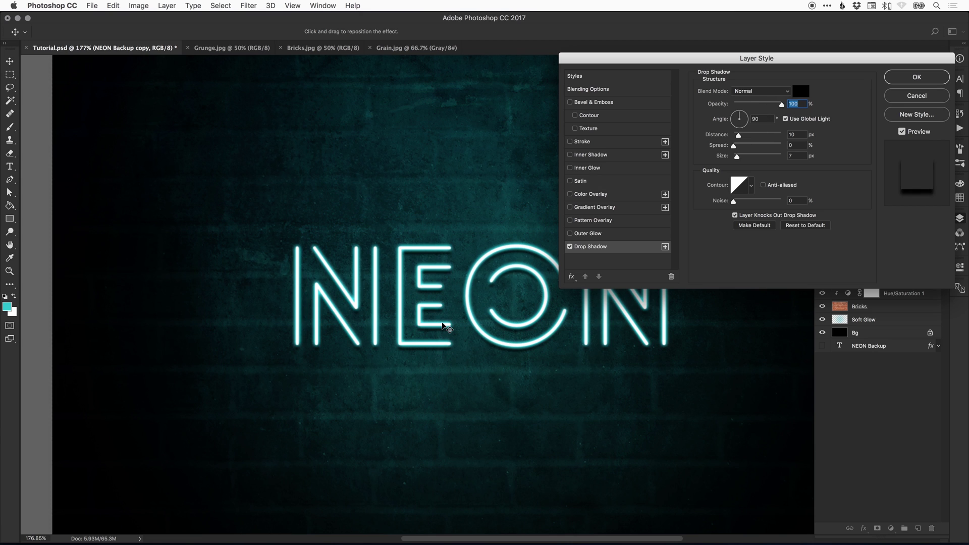
- Try several light directions for the drop shadow and set its angle to 130°
{"action": "key", "text": "super+plus"}
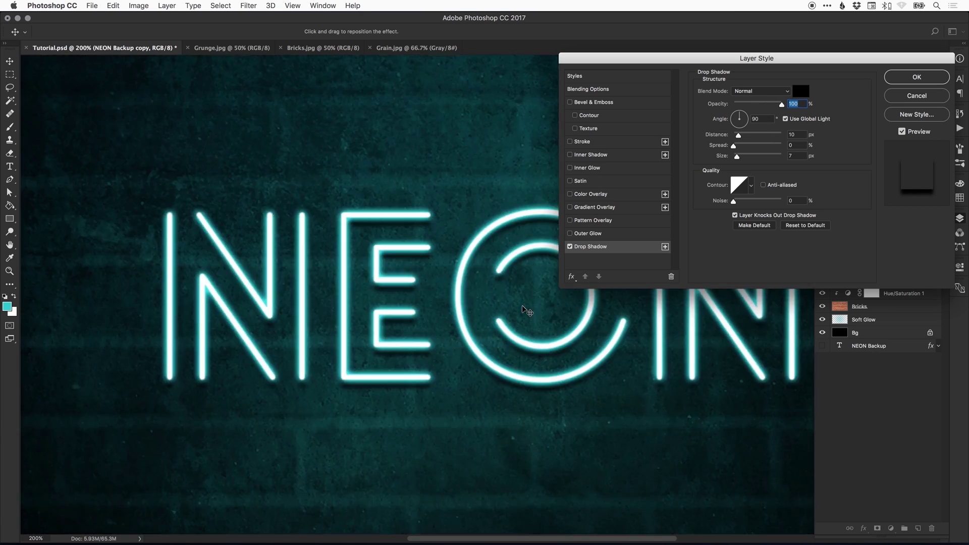
{"action": "key", "text": "super+plus"}
{"action": "left_click", "coordinate": [736, 116]}
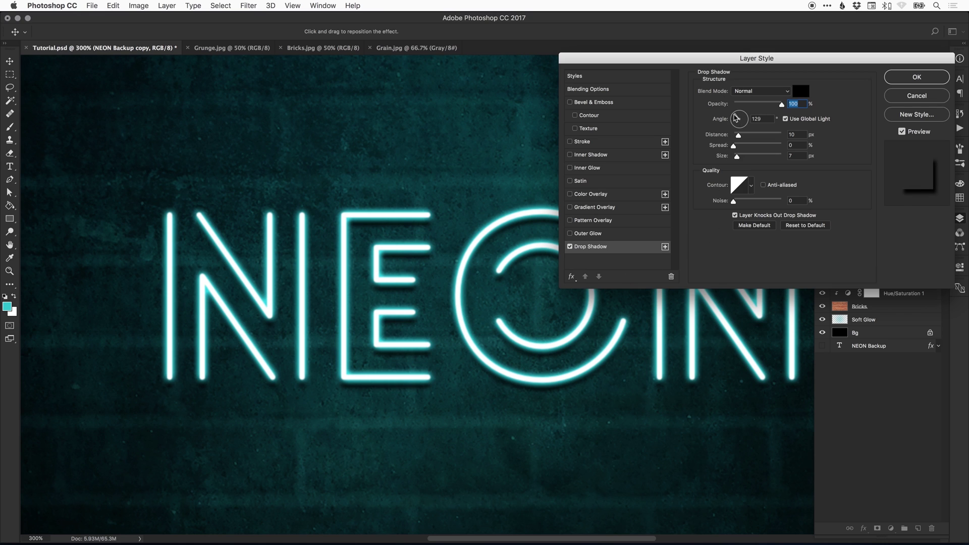
{"action": "left_click", "coordinate": [735, 115]}
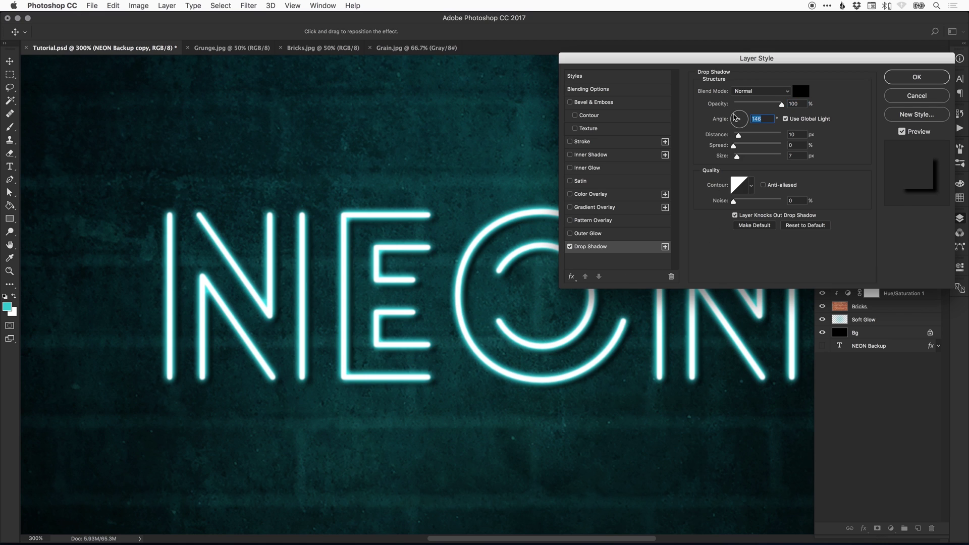
{"action": "left_click", "coordinate": [738, 127]}
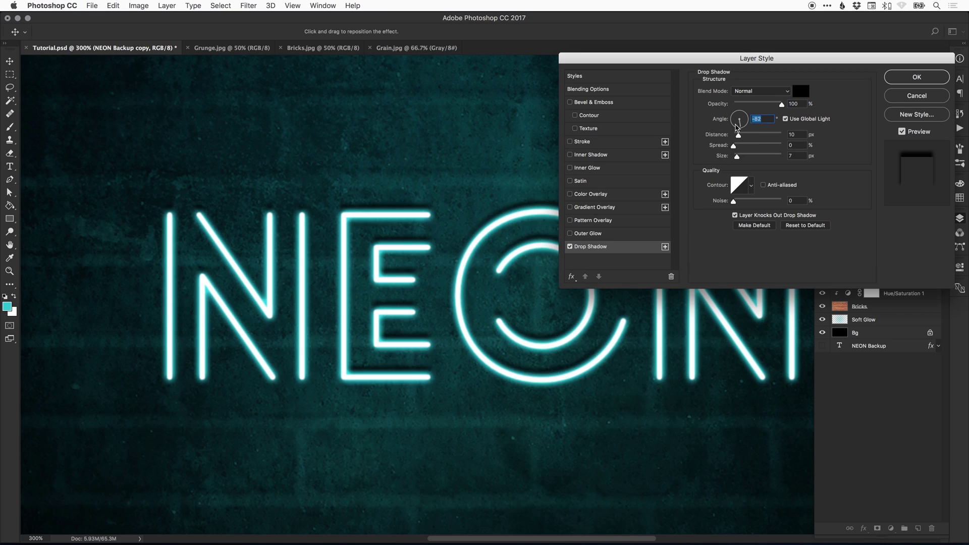
{"action": "left_click", "coordinate": [733, 114]}
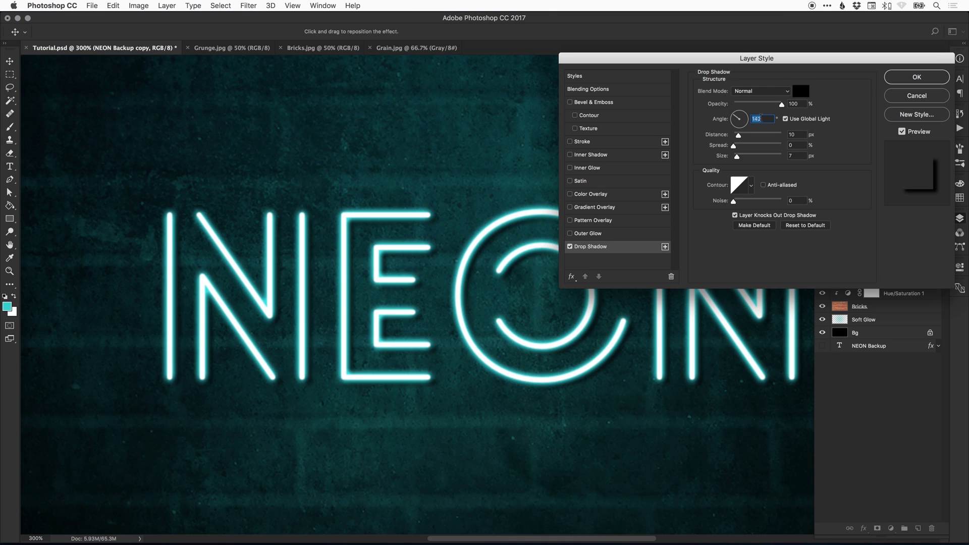
{"action": "type", "text": "140"}
{"action": "left_click", "coordinate": [735, 113]}
{"action": "type", "text": "1"}
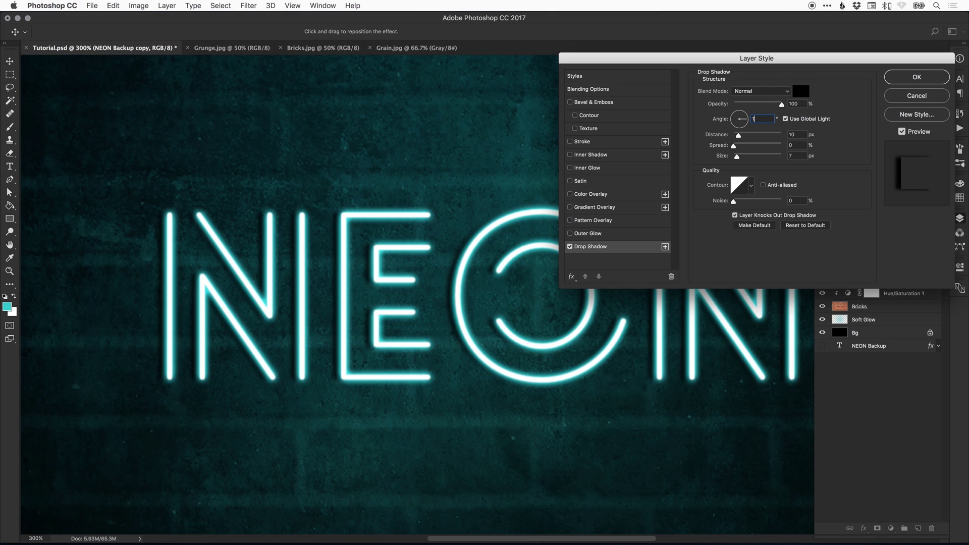
{"action": "type", "text": "30"}
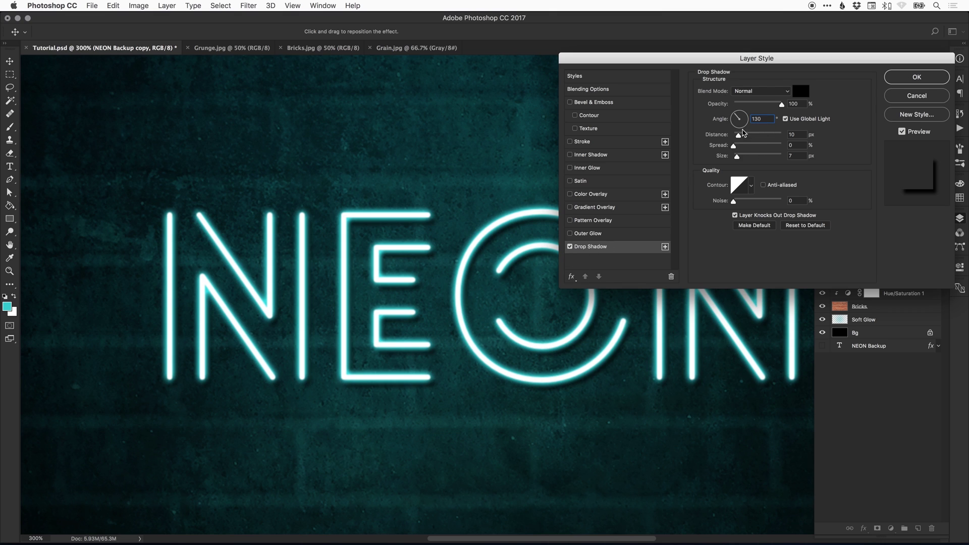
- Set the drop shadow's Distance to 18 px, Spread to 5% and Size to 9 px
{"action": "mouse_move", "coordinate": [739, 135]}
{"action": "left_mouse_down"}
{"action": "mouse_move", "coordinate": [753, 136]}
{"action": "mouse_move", "coordinate": [744, 136]}
{"action": "left_mouse_up"}
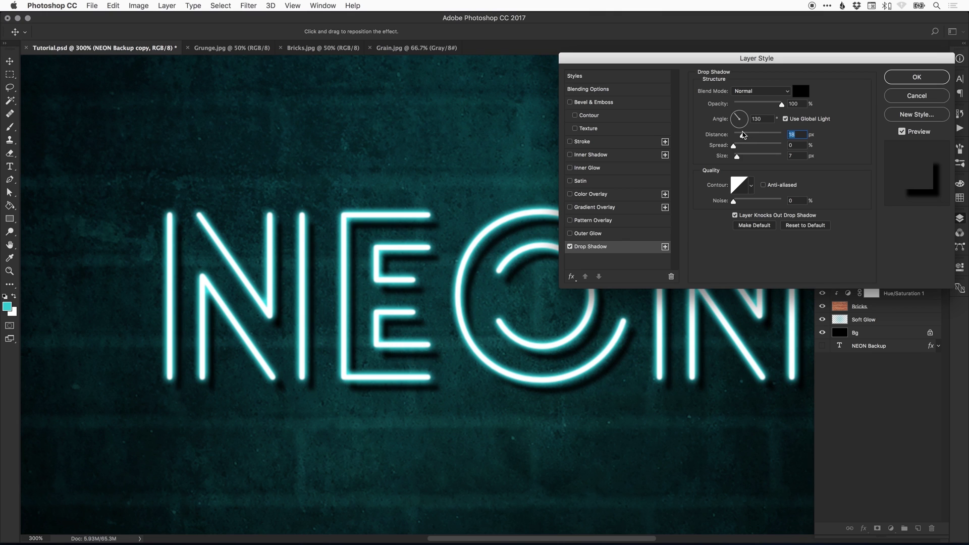
{"action": "mouse_move", "coordinate": [734, 147]}
{"action": "left_mouse_down"}
{"action": "mouse_move", "coordinate": [769, 148]}
{"action": "mouse_move", "coordinate": [736, 146]}
{"action": "left_mouse_up"}
{"action": "left_click_drag", "start_coordinate": [739, 159], "coordinate": [742, 159]}
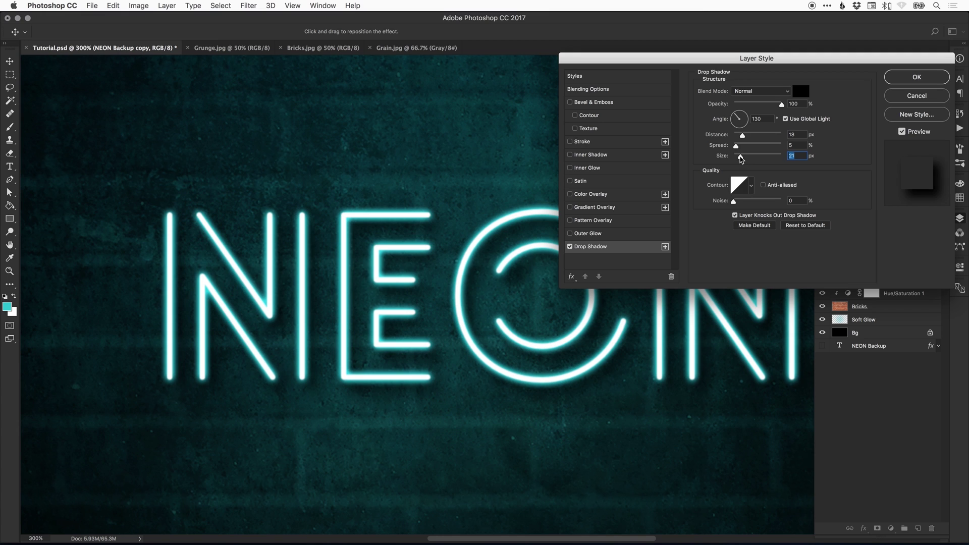
{"action": "left_click_drag", "start_coordinate": [741, 159], "coordinate": [751, 159]}
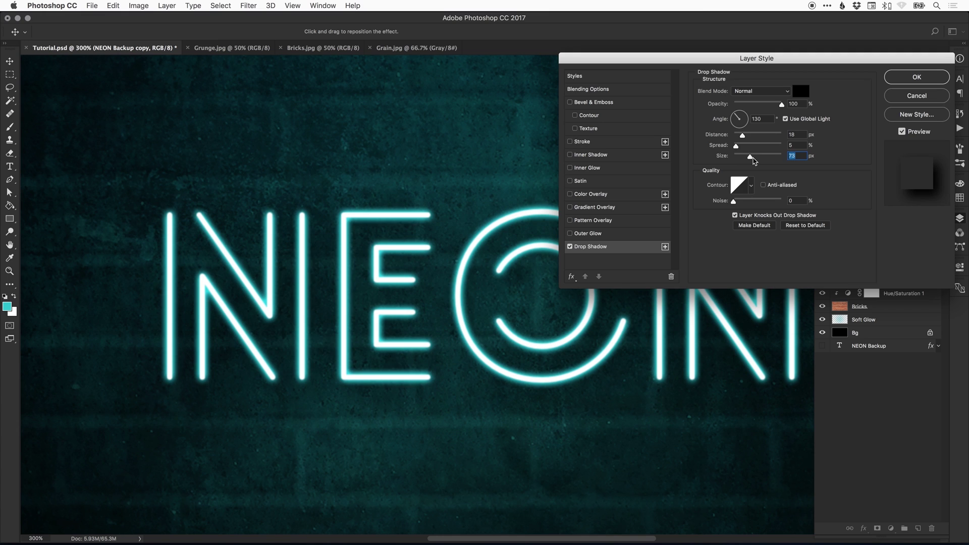
{"action": "left_click_drag", "start_coordinate": [751, 157], "coordinate": [738, 160]}
- Reduce the drop shadow's opacity to 70% and apply the layer style
{"action": "left_click_drag", "start_coordinate": [772, 58], "coordinate": [787, 54]}
{"action": "left_click_drag", "start_coordinate": [791, 99], "coordinate": [783, 99]}
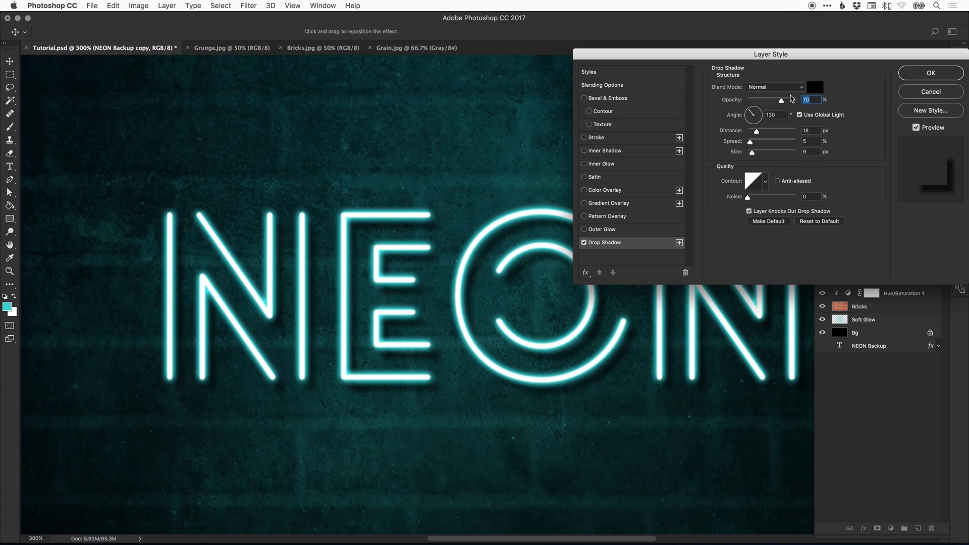
{"action": "left_click_drag", "start_coordinate": [804, 54], "coordinate": [758, 95]}
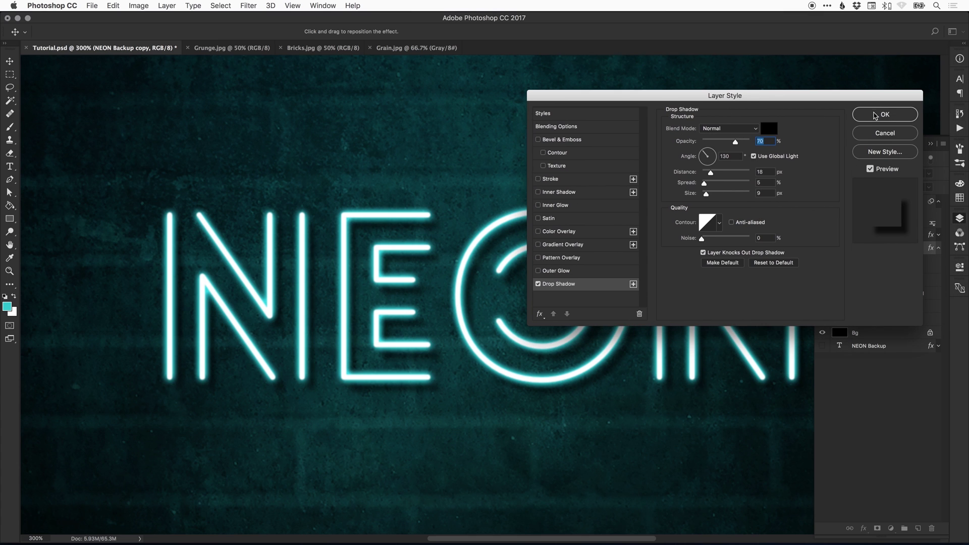
{"action": "key", "text": "Return"}
- Hide the NEON copy 2 layer to view the NEON Backup copy layer's drop shadow on its own
{"action": "key", "text": "super+minus"}
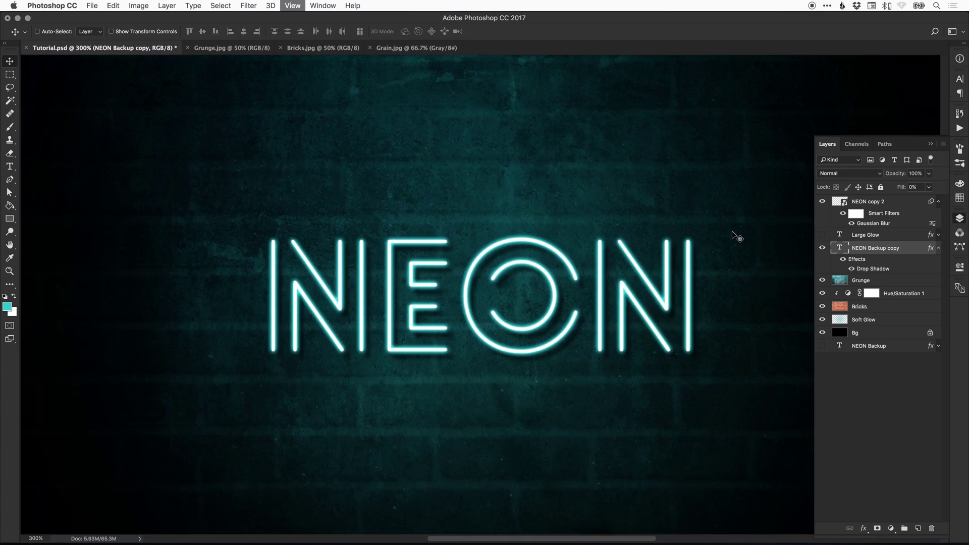
{"action": "left_click", "coordinate": [822, 248]}
{"action": "left_click", "coordinate": [823, 201]}
{"action": "left_click", "coordinate": [822, 248]}
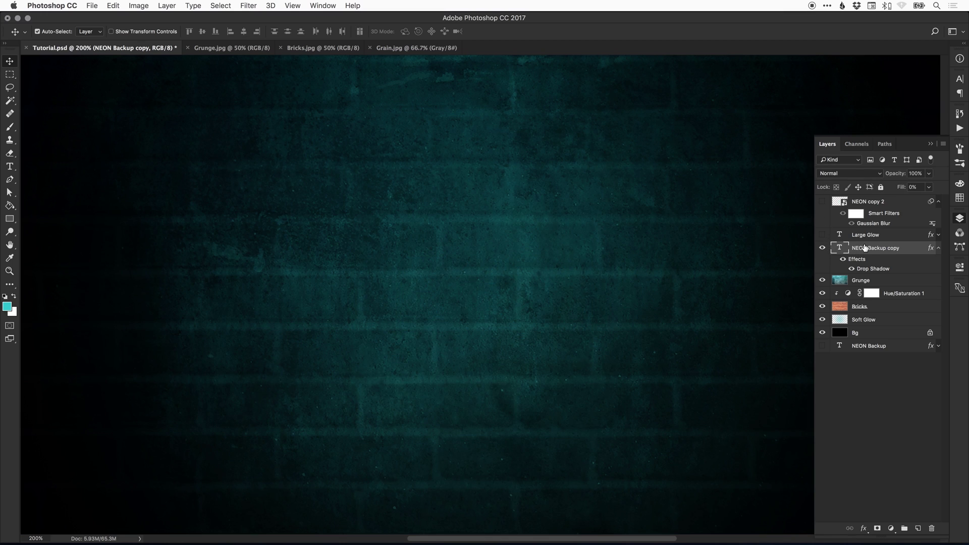
- Rename the NEON Backup copy layer as Text Shadow
{"action": "double_click", "coordinate": [866, 248]}
{"action": "type", "text": "Tex"}
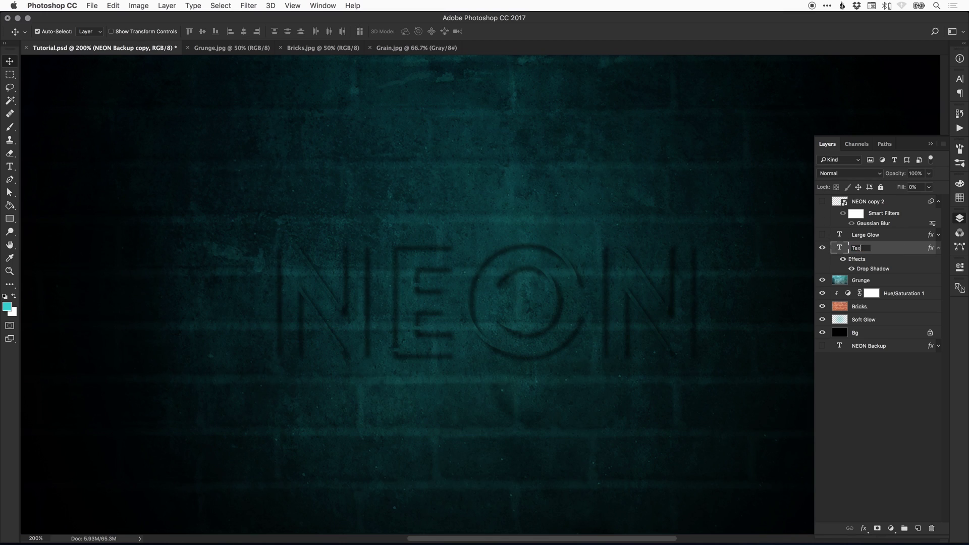
{"action": "type", "text": "t Shadow"}
{"action": "key", "text": "Return"}
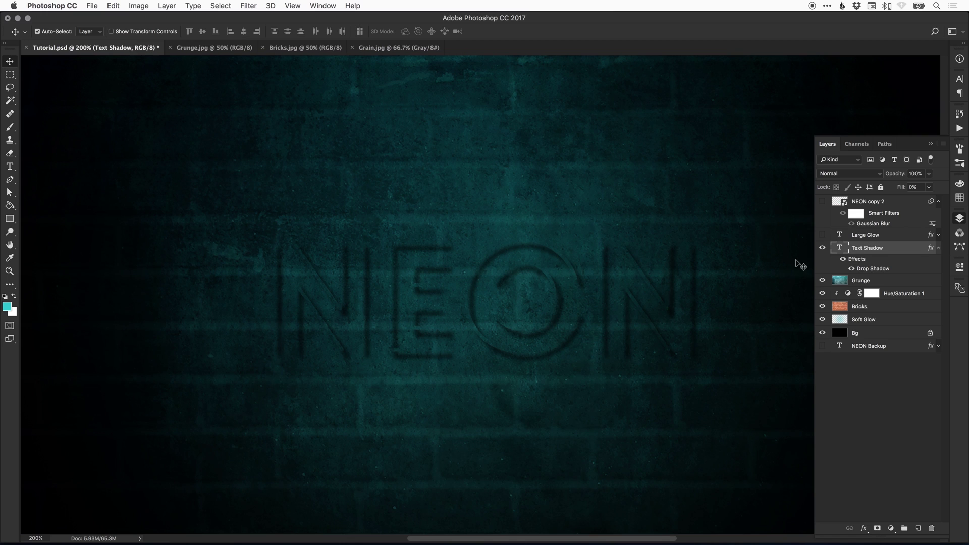
- Show the NEON copy 2 layer again and compare the artwork with the Text Shadow layer off and on
{"action": "left_click", "coordinate": [822, 201]}
{"action": "left_click", "coordinate": [822, 248]}
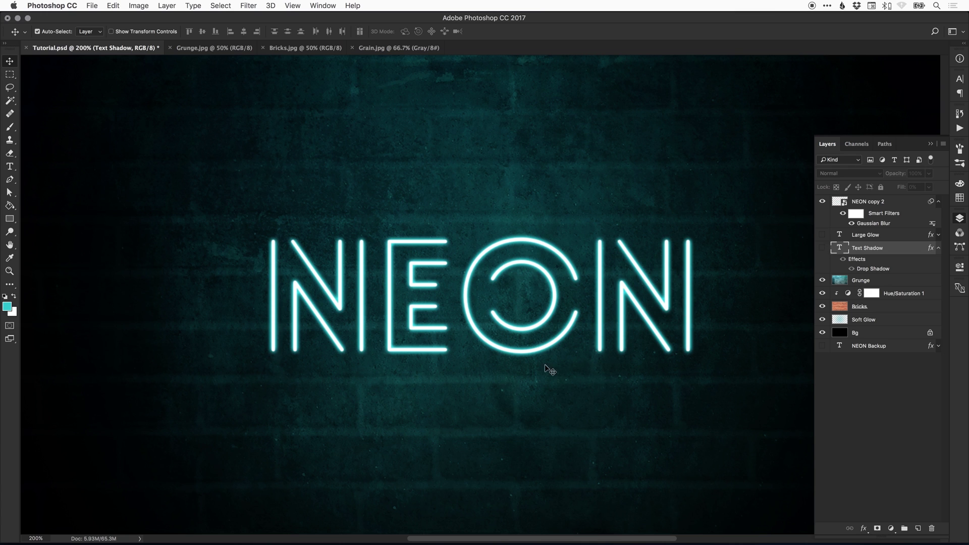
{"action": "left_click", "coordinate": [823, 249]}
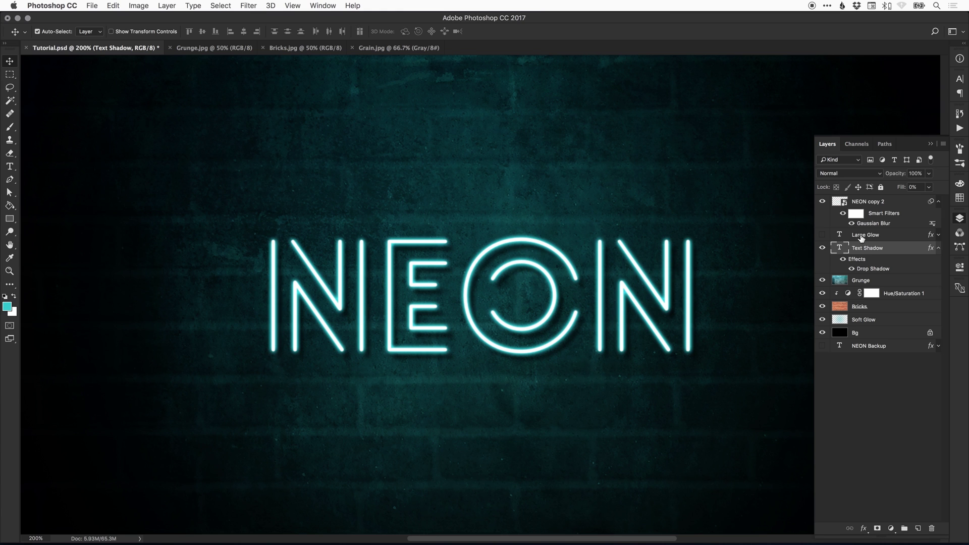
{"action": "scroll", "coordinate": [512, 292], "scroll_direction": "down", "scroll_amount": 2}
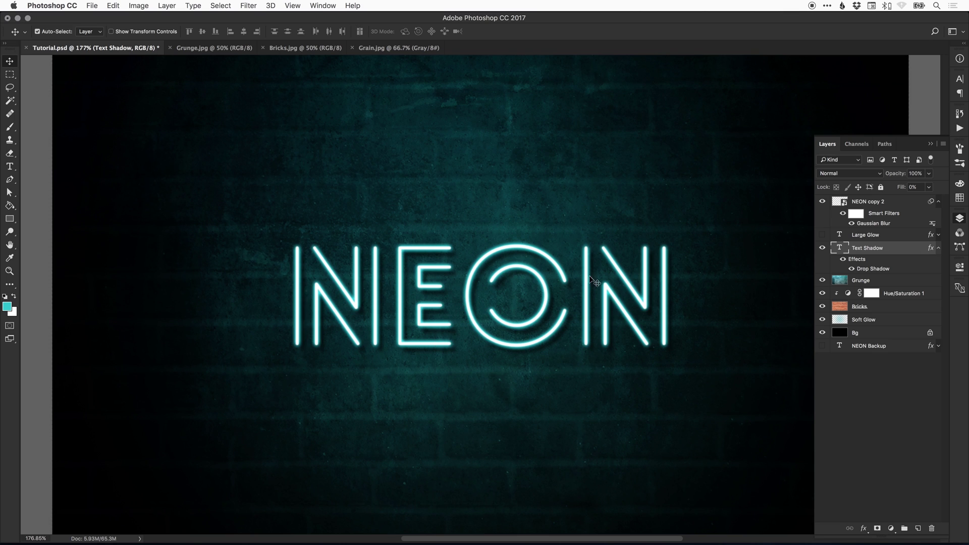
- Make the Large Glow layer visible and set its opacity to 30%
{"action": "left_click", "coordinate": [863, 235]}
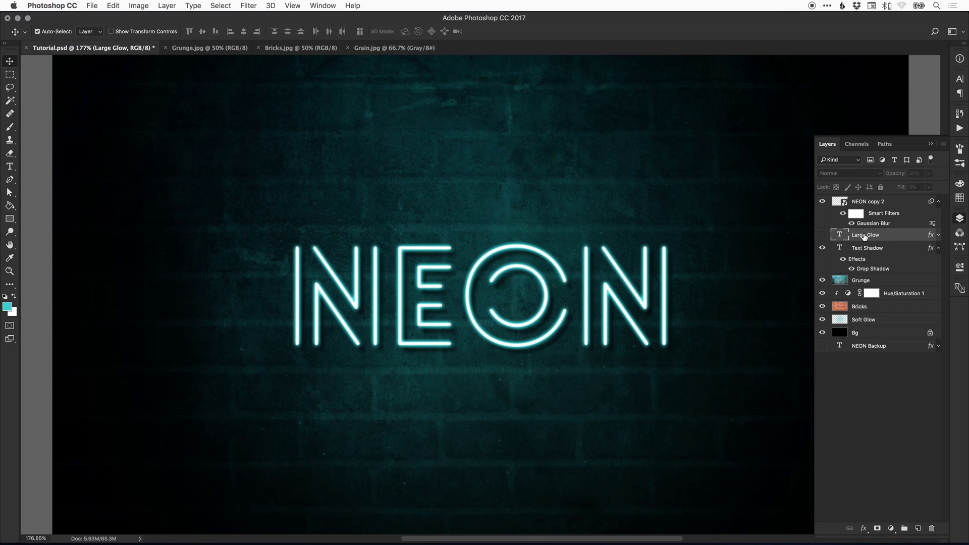
{"action": "left_click", "coordinate": [823, 235]}
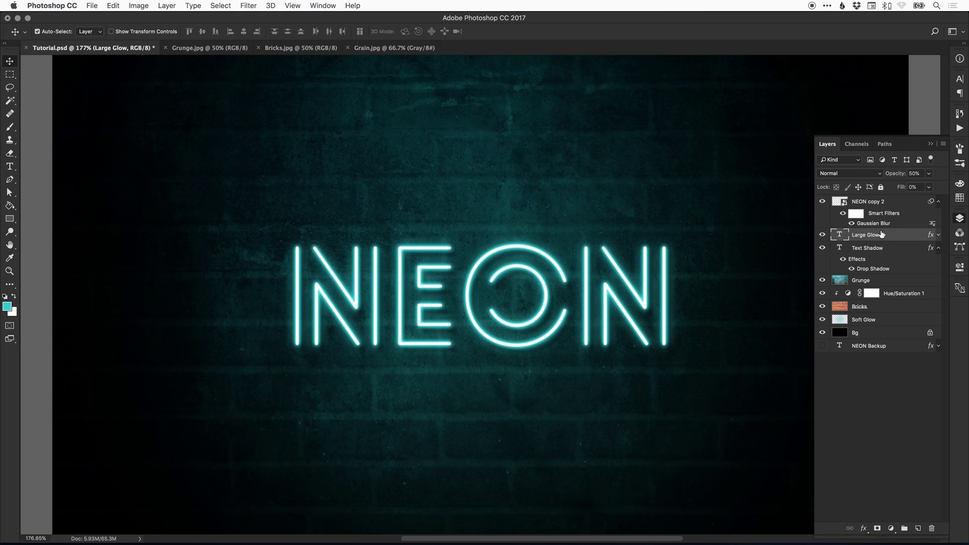
{"action": "left_click", "coordinate": [928, 174]}
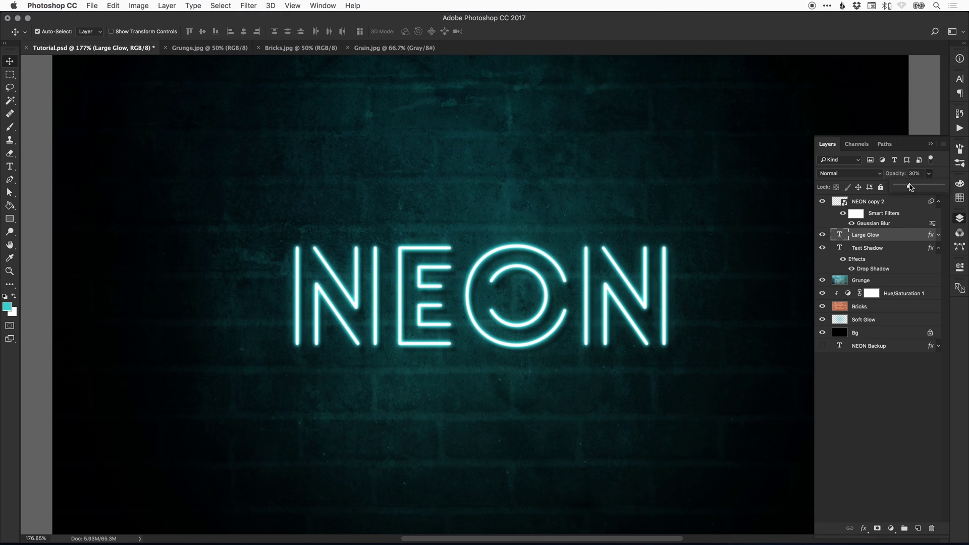
{"action": "key", "text": "Escape"}
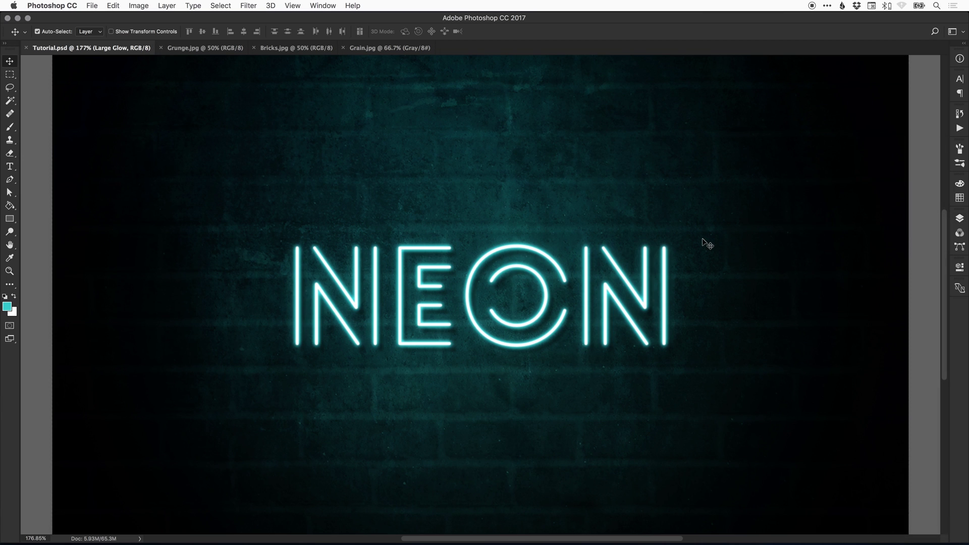
- Temporarily hide the NEON copy 2 layer to examine the glow and shadow beneath it
{"action": "left_click", "coordinate": [960, 219]}
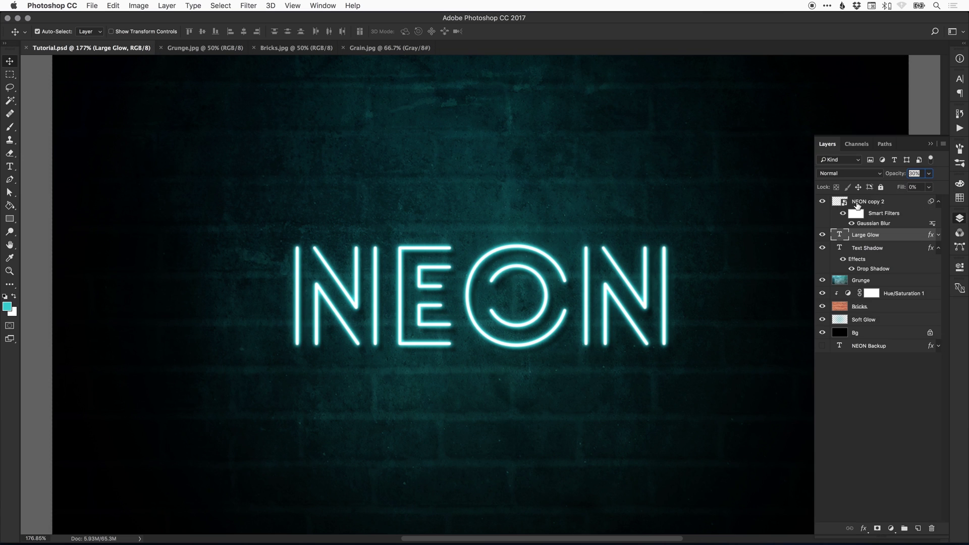
{"action": "left_click", "coordinate": [828, 202]}
{"action": "left_click", "coordinate": [823, 203]}
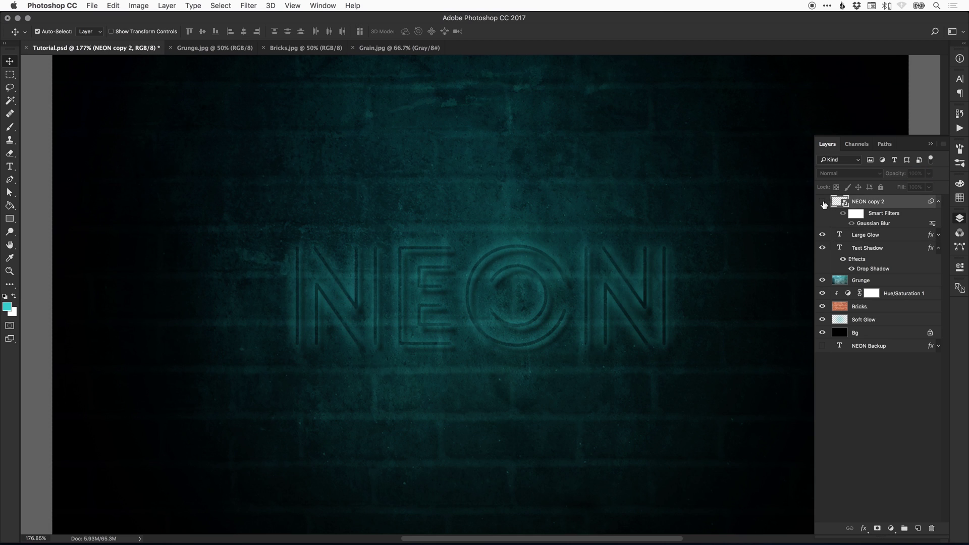
{"action": "left_click", "coordinate": [823, 203]}
- Duplicate the Large Glow layer under the name Large Glow copy
{"action": "left_click", "coordinate": [850, 239]}
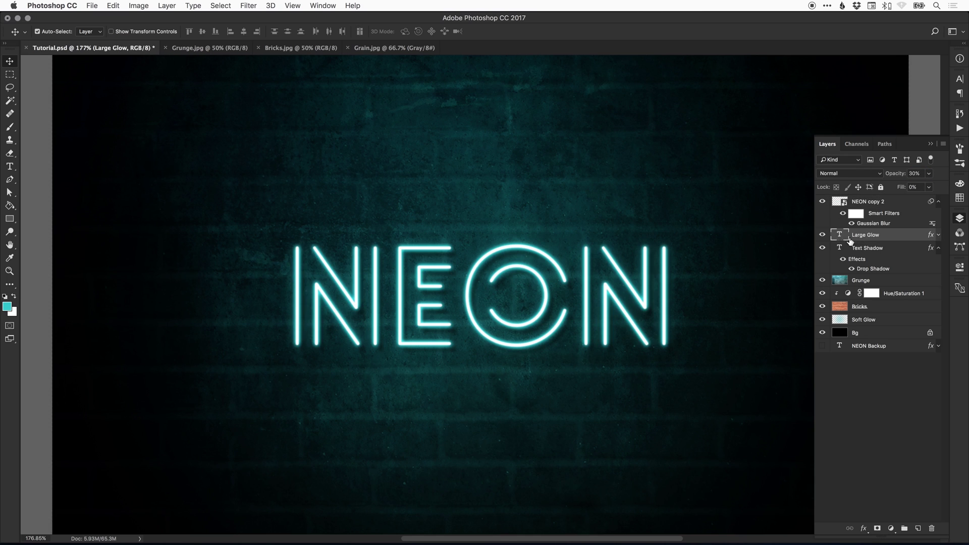
{"action": "right_click", "coordinate": [868, 236]}
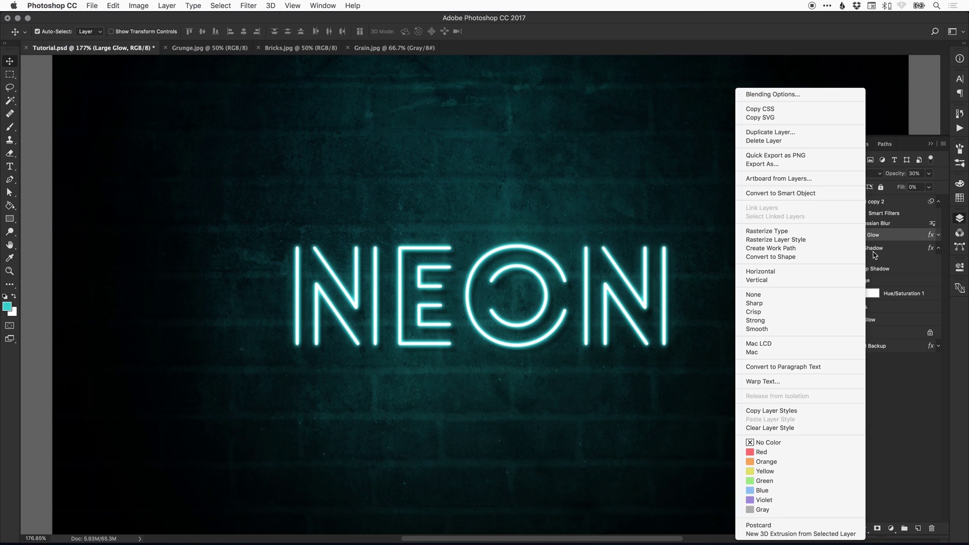
{"action": "left_click", "coordinate": [800, 137]}
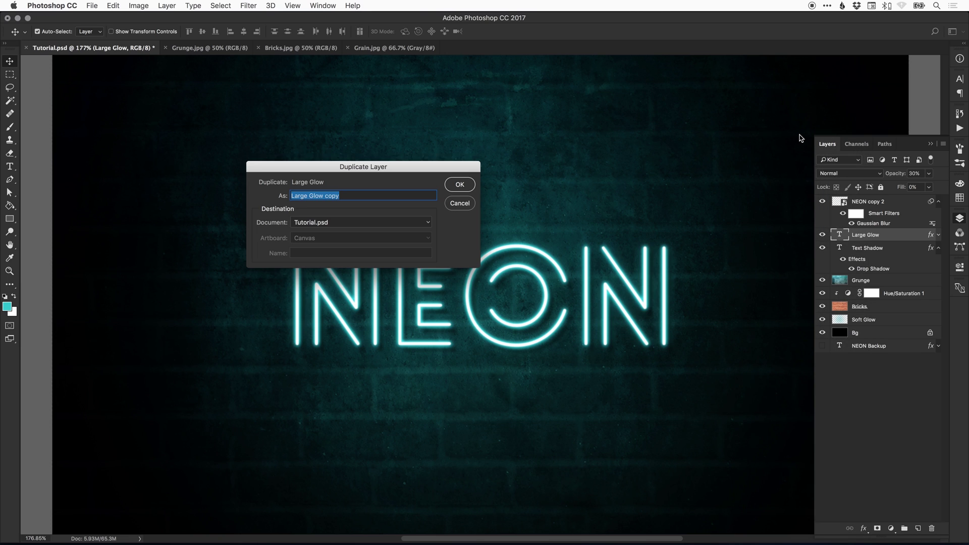
{"action": "key", "text": "Return"}
- Raise the Large Glow copy layer's opacity to 100% in its blending options and open its Outer Glow settings
{"action": "right_click", "coordinate": [873, 232]}
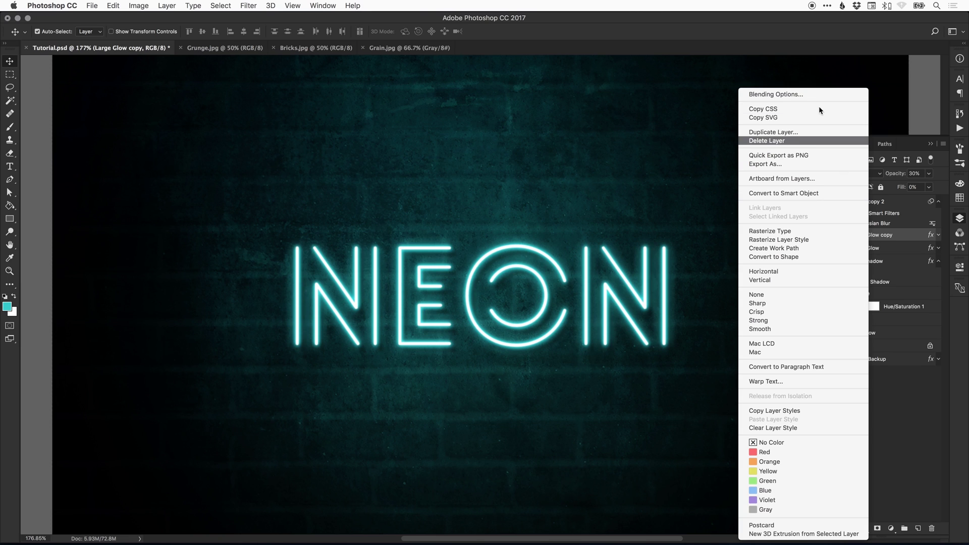
{"action": "left_click", "coordinate": [823, 94]}
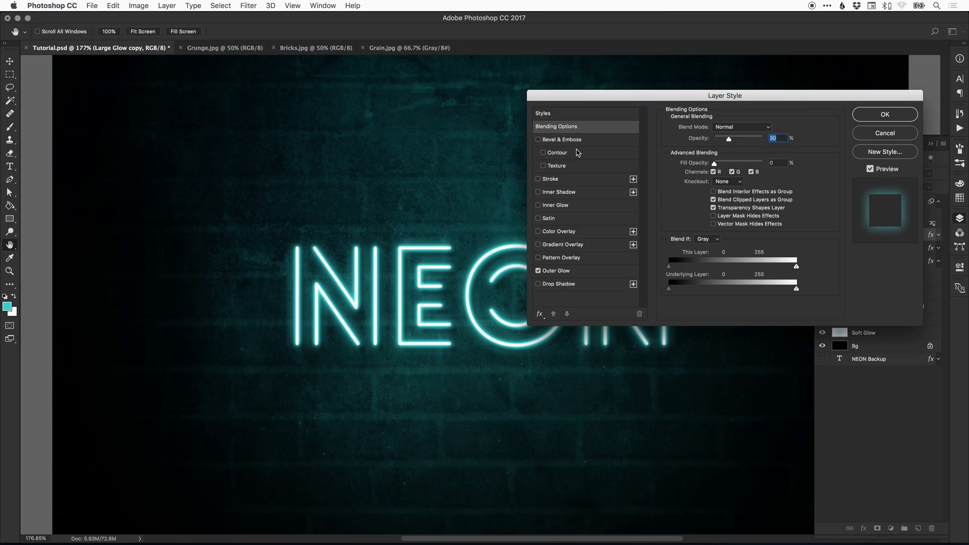
{"action": "left_click_drag", "start_coordinate": [733, 138], "coordinate": [762, 139]}
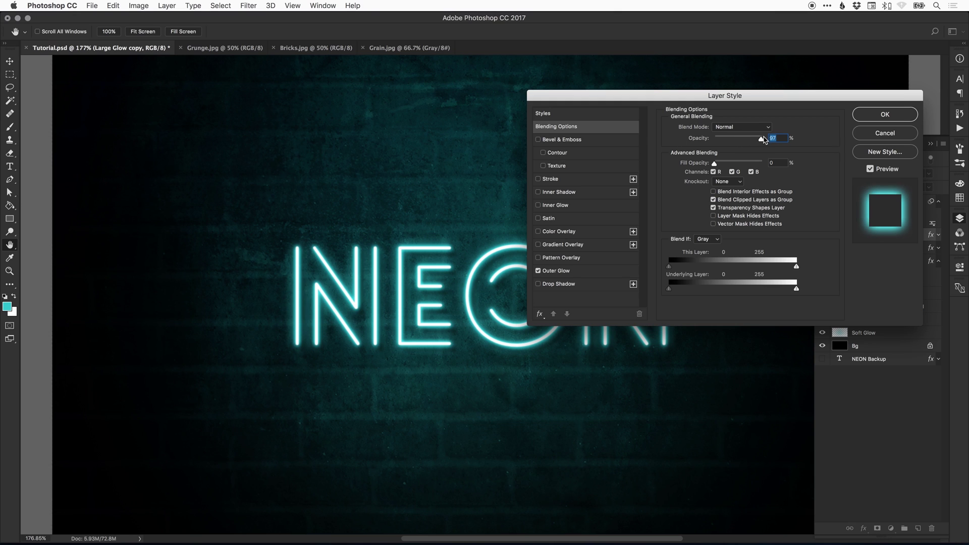
{"action": "left_click_drag", "start_coordinate": [747, 97], "coordinate": [779, 181]}
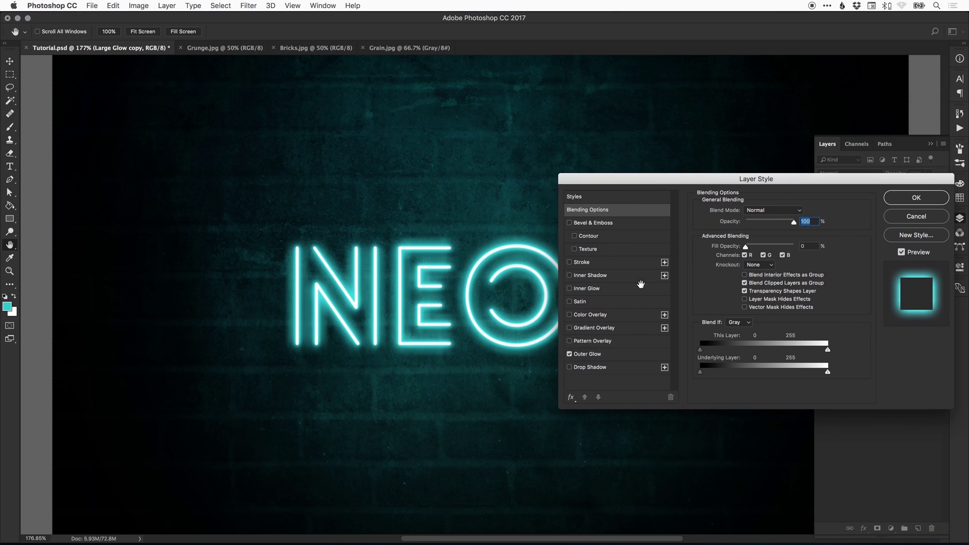
{"action": "left_click", "coordinate": [588, 354]}
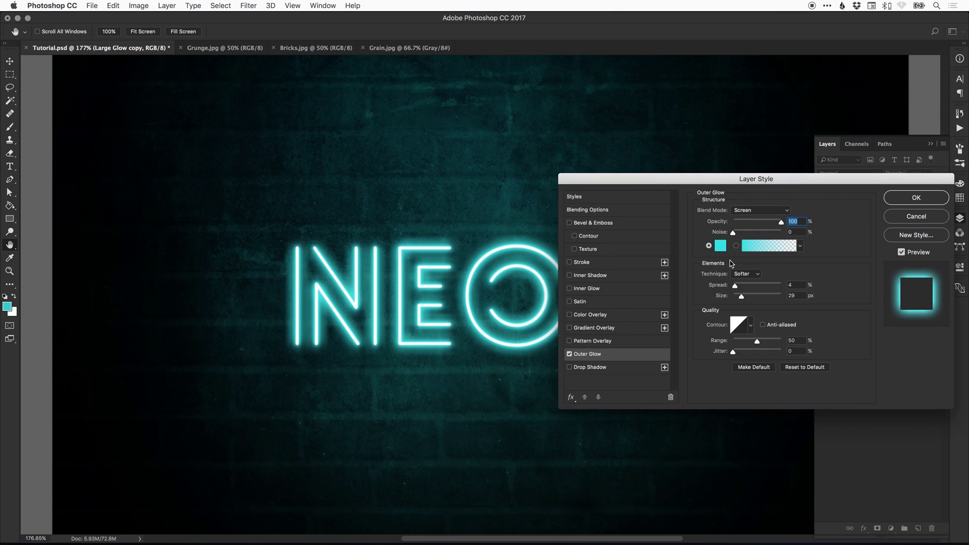
- Change the outer glow color of Large Glow copy to the bright blue 00aeff
{"action": "left_click", "coordinate": [721, 246]}
{"action": "left_click", "coordinate": [817, 404]}
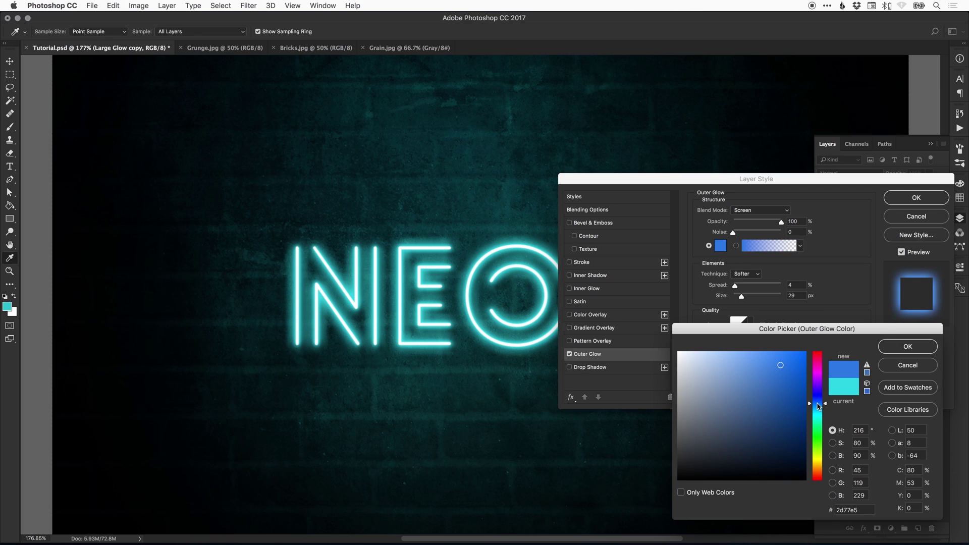
{"action": "mouse_move", "coordinate": [816, 399]}
{"action": "left_mouse_down"}
{"action": "mouse_move", "coordinate": [817, 387]}
{"action": "mouse_move", "coordinate": [819, 412]}
{"action": "left_mouse_up"}
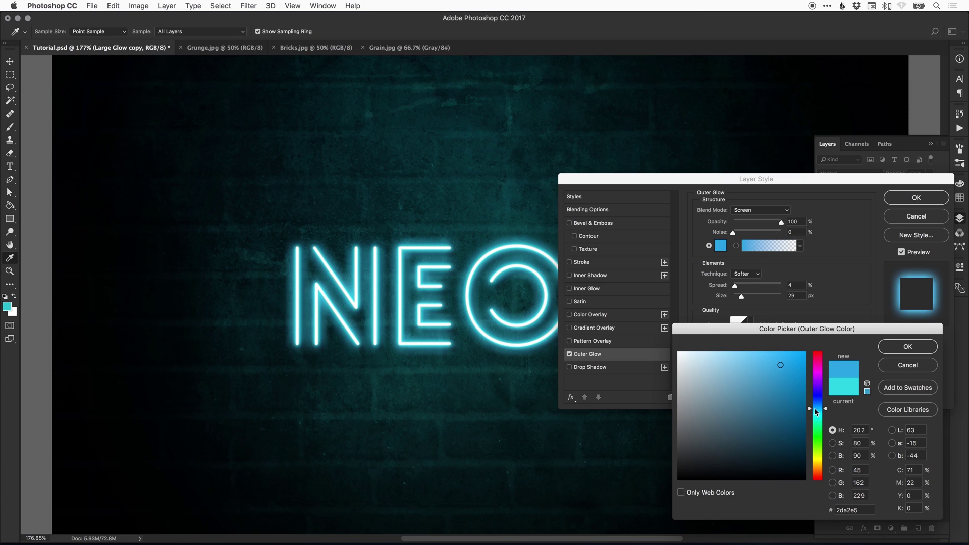
{"action": "left_click_drag", "start_coordinate": [780, 365], "coordinate": [789, 397]}
{"action": "key", "text": "Return"}
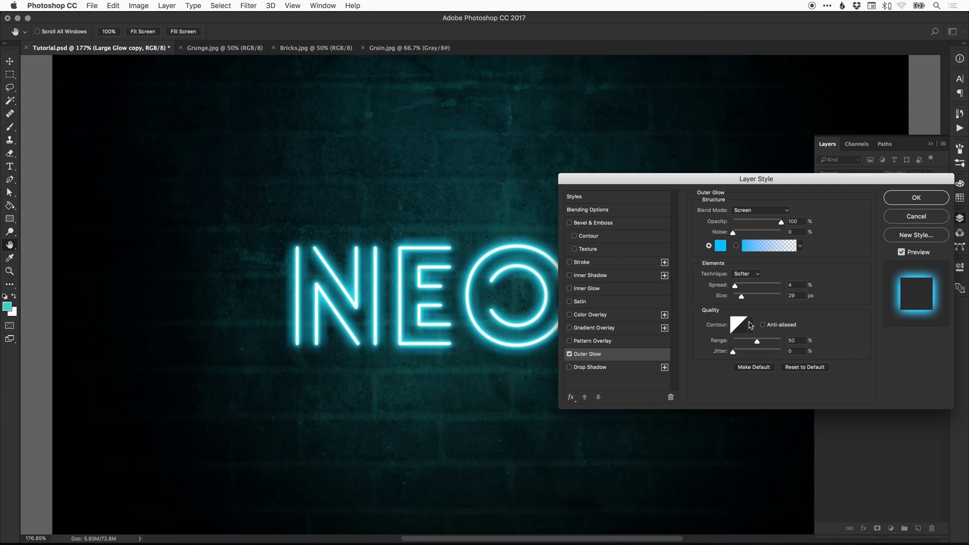
- Try the different contour presets on the outer glow and return to the straight linear contour
{"action": "left_click", "coordinate": [751, 325]}
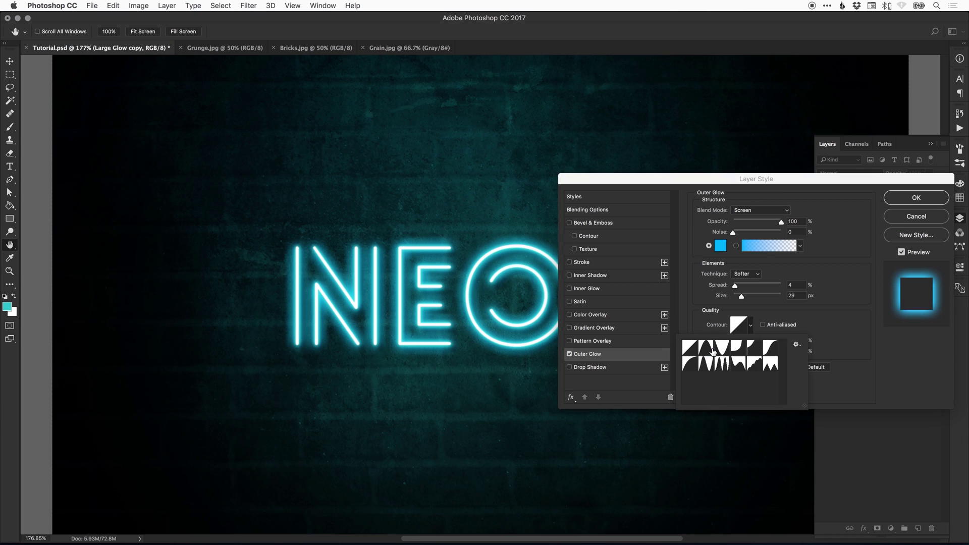
{"action": "left_click", "coordinate": [713, 349]}
{"action": "left_click", "coordinate": [721, 350]}
{"action": "left_click", "coordinate": [742, 350]}
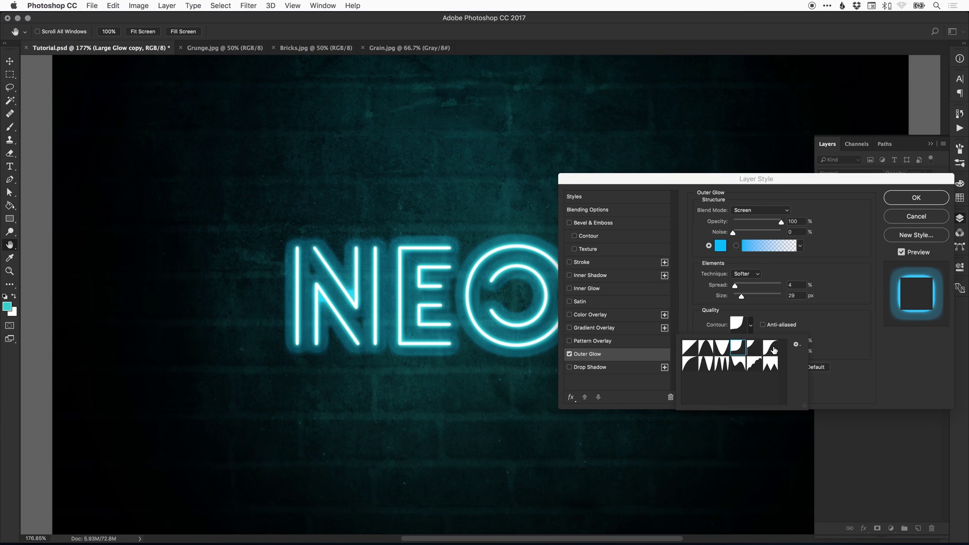
{"action": "left_click", "coordinate": [771, 349]}
{"action": "left_click", "coordinate": [770, 366]}
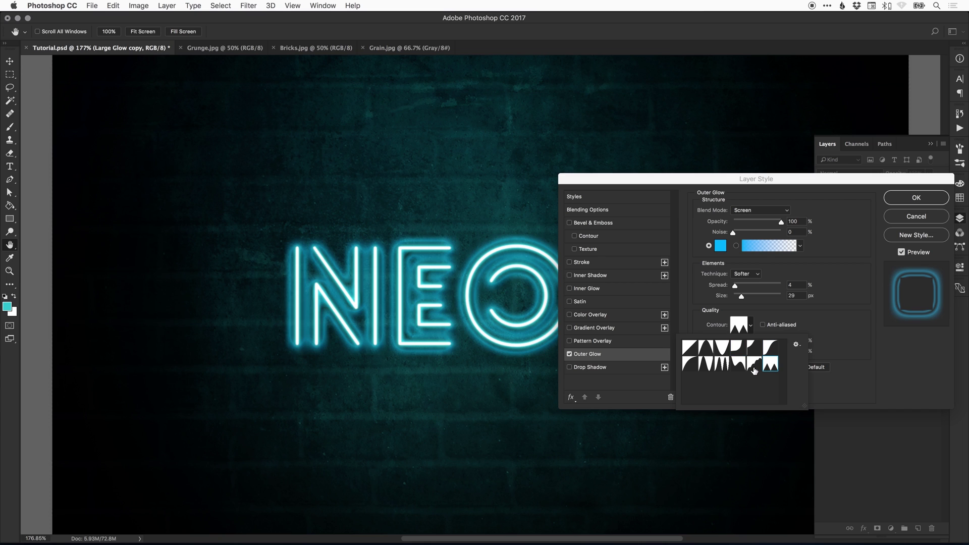
{"action": "left_click", "coordinate": [754, 367]}
{"action": "left_click", "coordinate": [739, 366]}
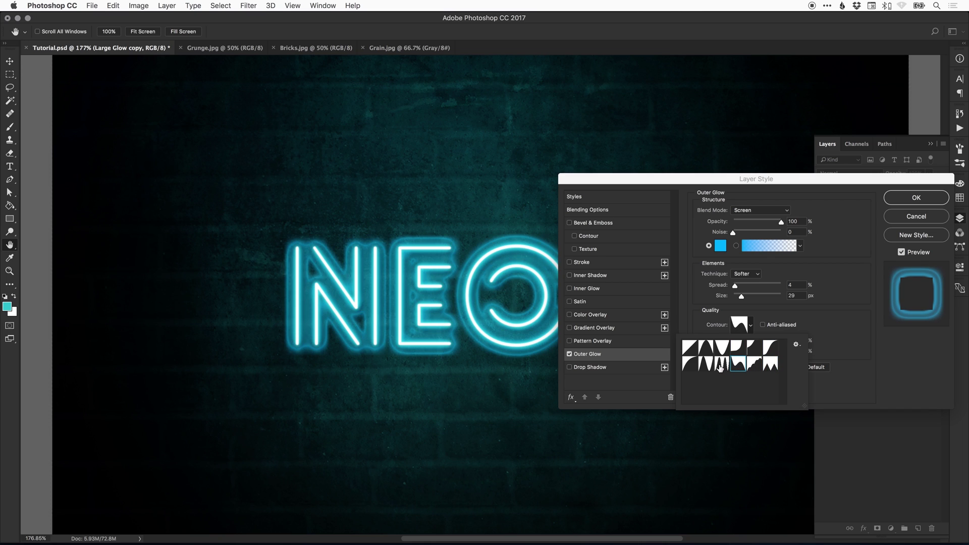
{"action": "left_click", "coordinate": [720, 367]}
{"action": "left_click", "coordinate": [707, 367]}
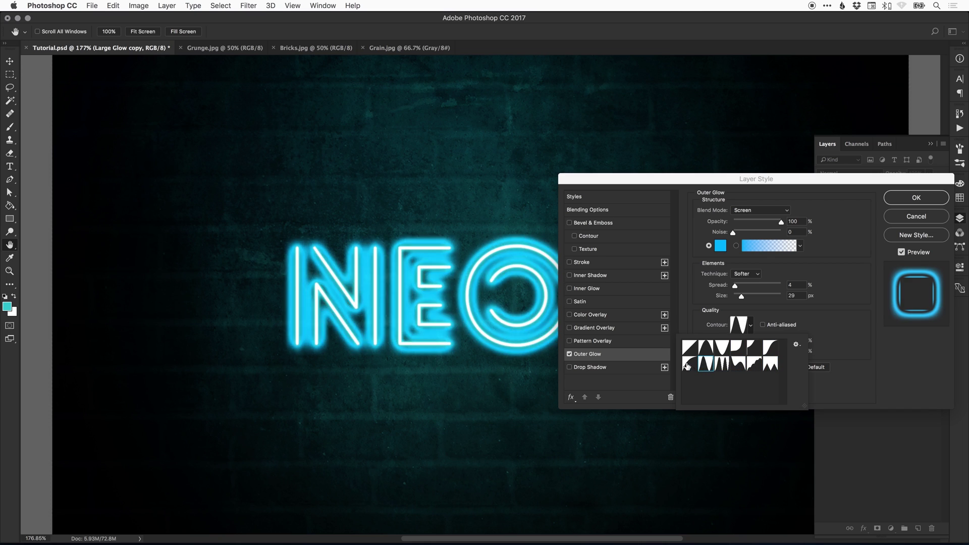
{"action": "left_click", "coordinate": [687, 363]}
{"action": "left_click", "coordinate": [689, 347]}
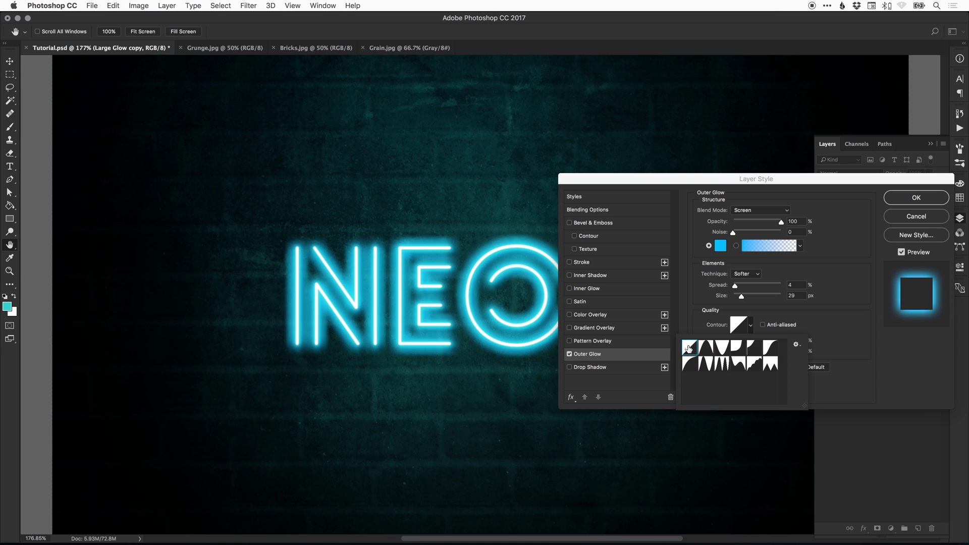
{"action": "left_click", "coordinate": [696, 308]}
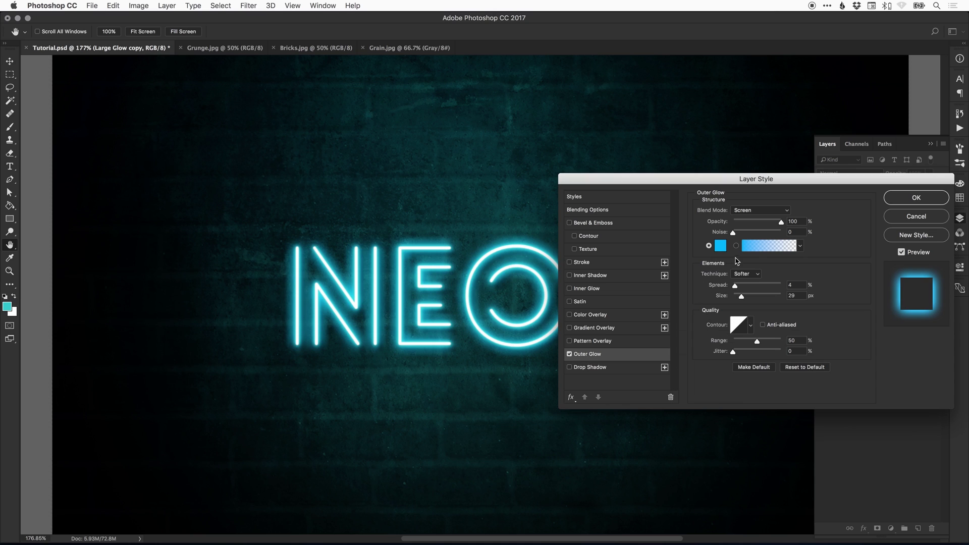
- Set the outer glow to 67% opacity, 34% spread and 38 px size, and apply the layer style
{"action": "left_click_drag", "start_coordinate": [741, 287], "coordinate": [748, 289]}
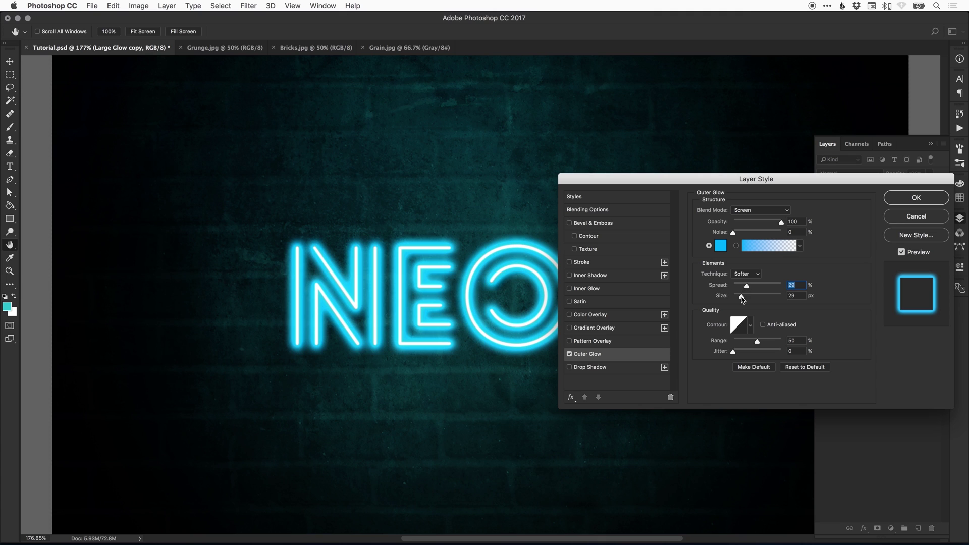
{"action": "left_click_drag", "start_coordinate": [745, 288], "coordinate": [739, 296]}
{"action": "mouse_move", "coordinate": [781, 222]}
{"action": "left_mouse_down"}
{"action": "mouse_move", "coordinate": [760, 221]}
{"action": "mouse_move", "coordinate": [767, 224]}
{"action": "left_mouse_up"}
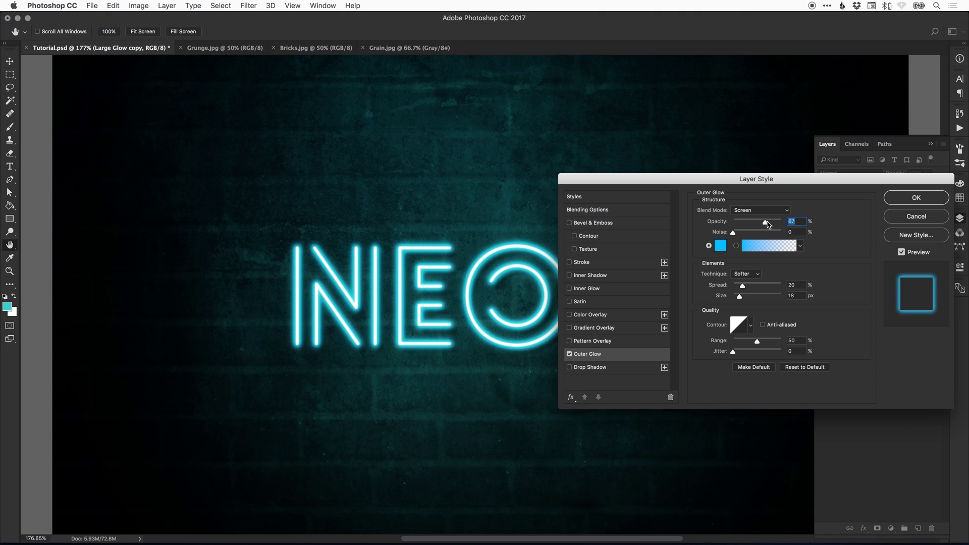
{"action": "left_click_drag", "start_coordinate": [742, 286], "coordinate": [744, 299]}
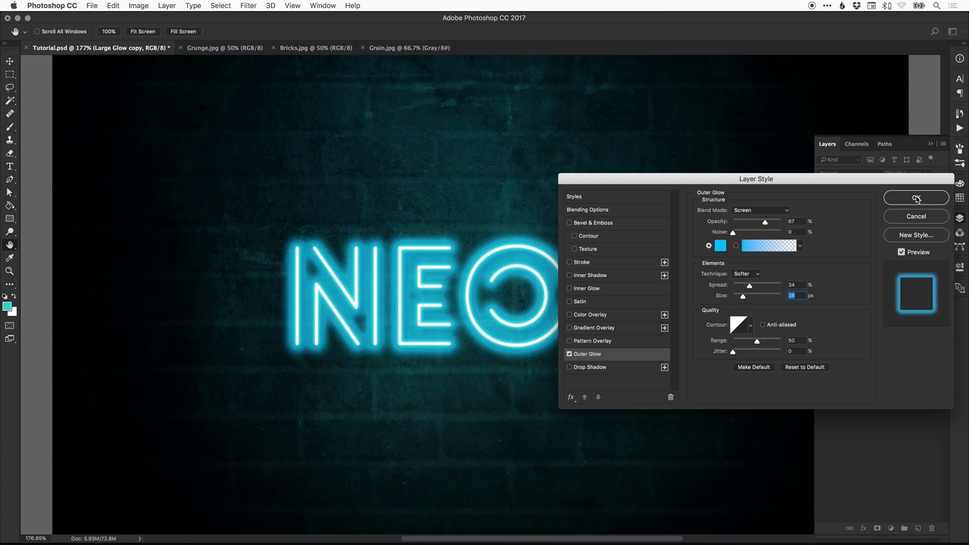
{"action": "left_click", "coordinate": [916, 198]}
- Try the Soft Light blend mode on the Large Glow copy text layer and expand its effects
{"action": "left_click", "coordinate": [853, 177]}
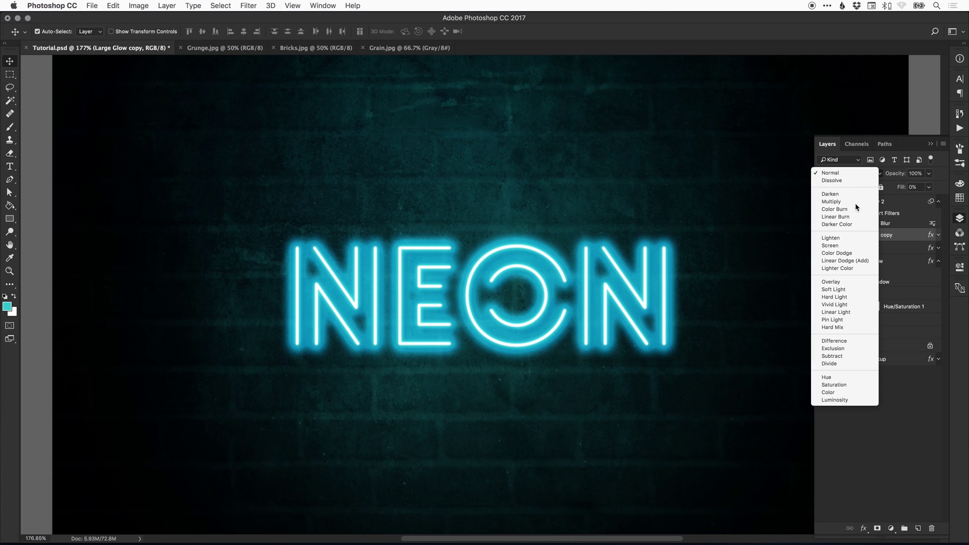
{"action": "left_click", "coordinate": [840, 293]}
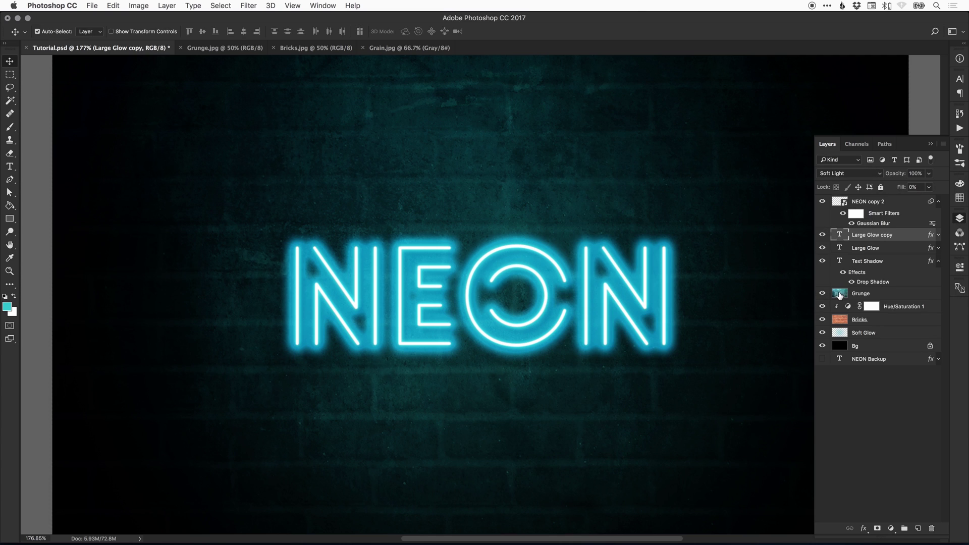
{"action": "left_click", "coordinate": [939, 236]}
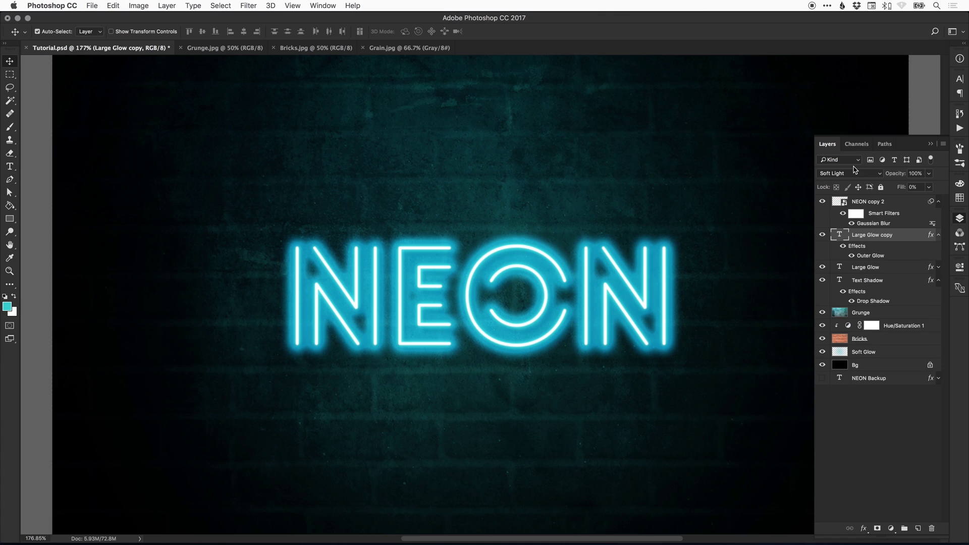
{"action": "left_click", "coordinate": [846, 174]}
- Convert the Large Glow copy layer to a smart object and set its blend mode to Soft Light
{"action": "right_click", "coordinate": [870, 234]}
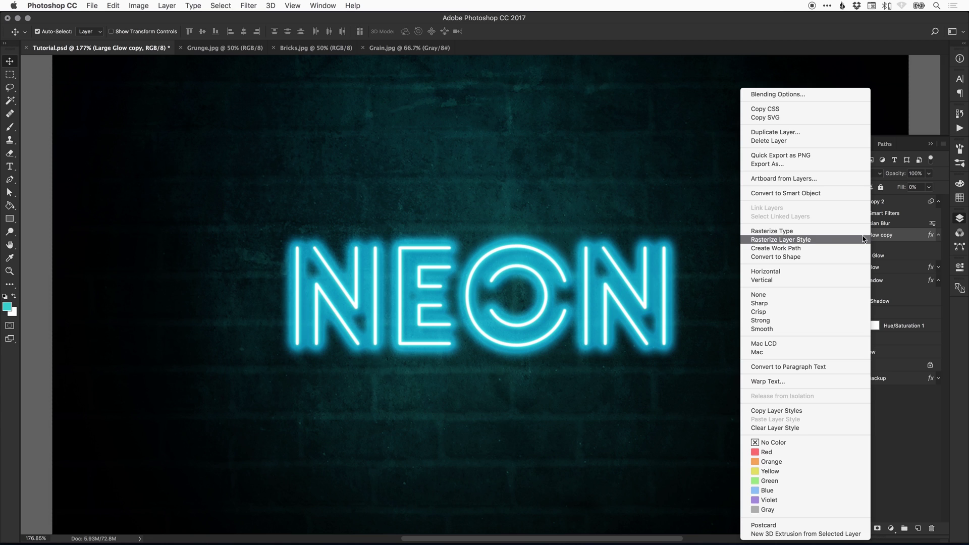
{"action": "left_click", "coordinate": [797, 197]}
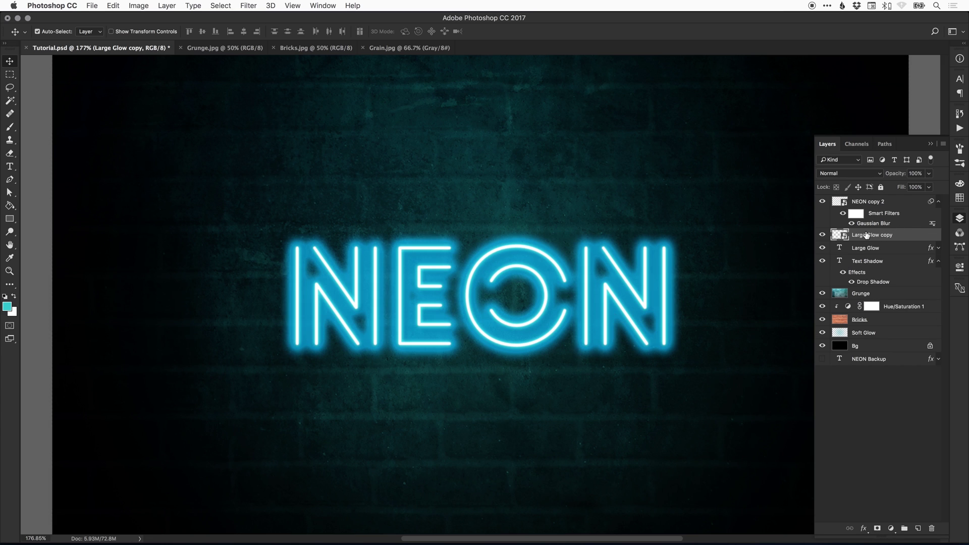
{"action": "left_click", "coordinate": [849, 174]}
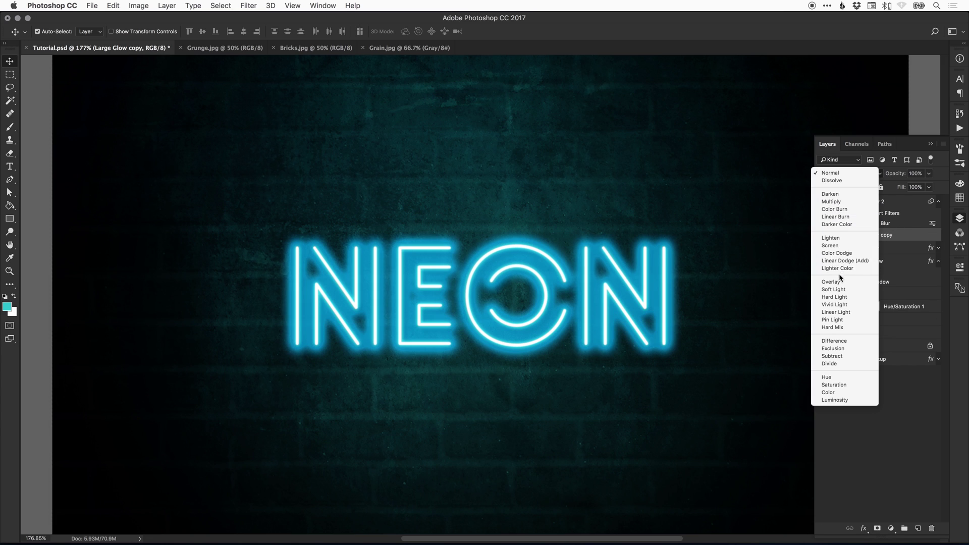
{"action": "left_click", "coordinate": [837, 291]}
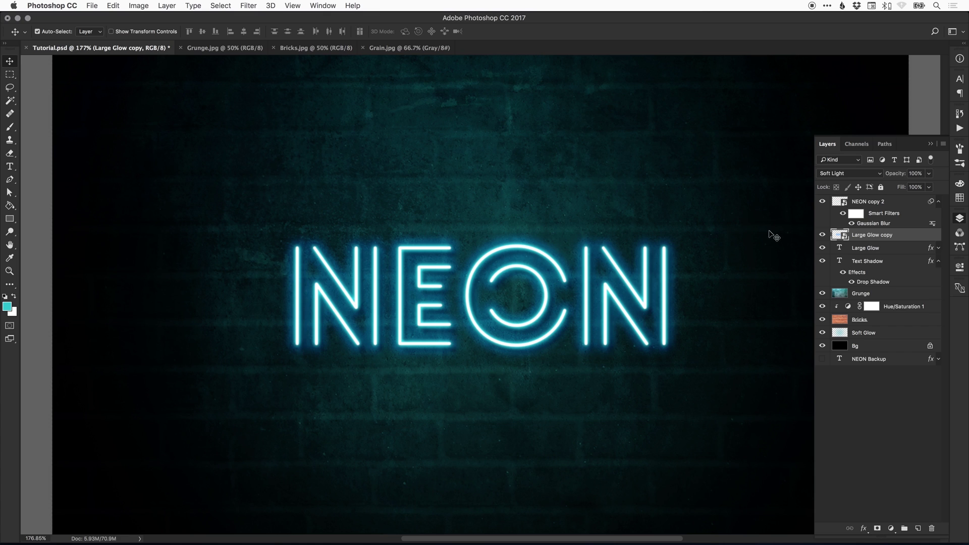
- Open the Large Glow copy smart object's contents and recolor its outer glow with the cyan foreground color
{"action": "double_click", "coordinate": [841, 236]}
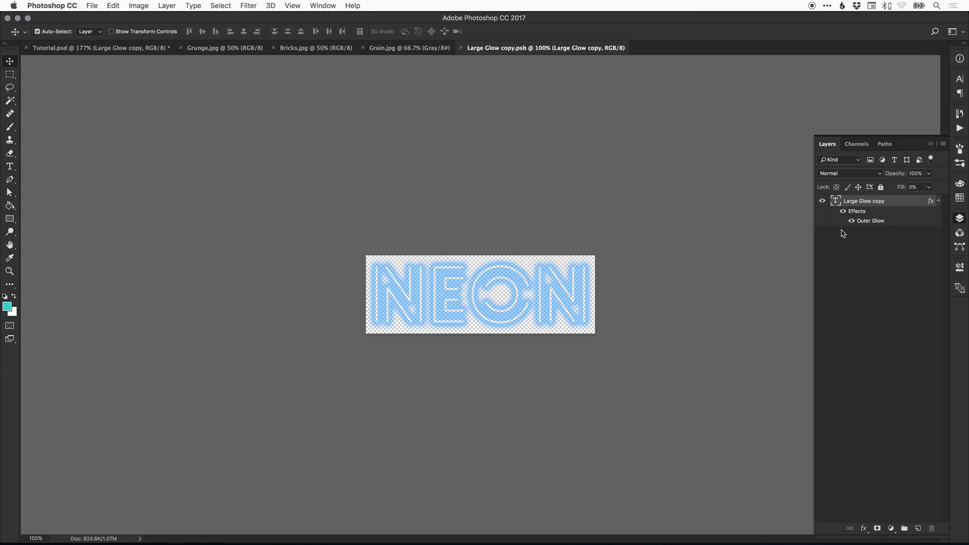
{"action": "right_click", "coordinate": [862, 203]}
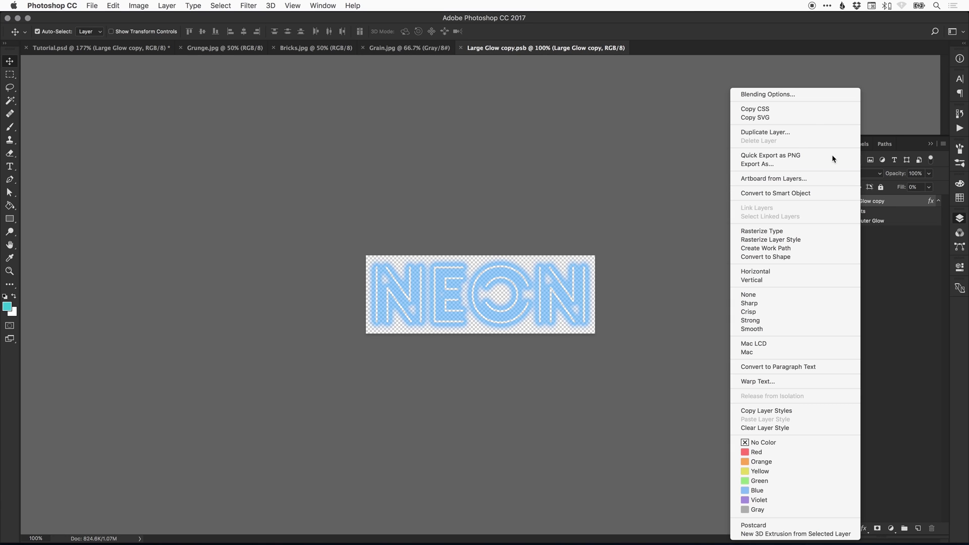
{"action": "left_click", "coordinate": [802, 95]}
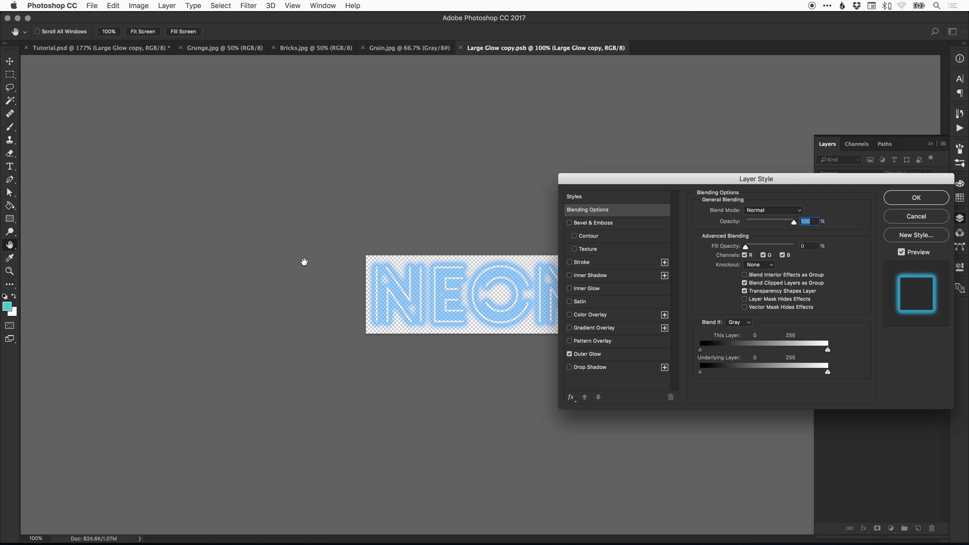
{"action": "left_click", "coordinate": [588, 354]}
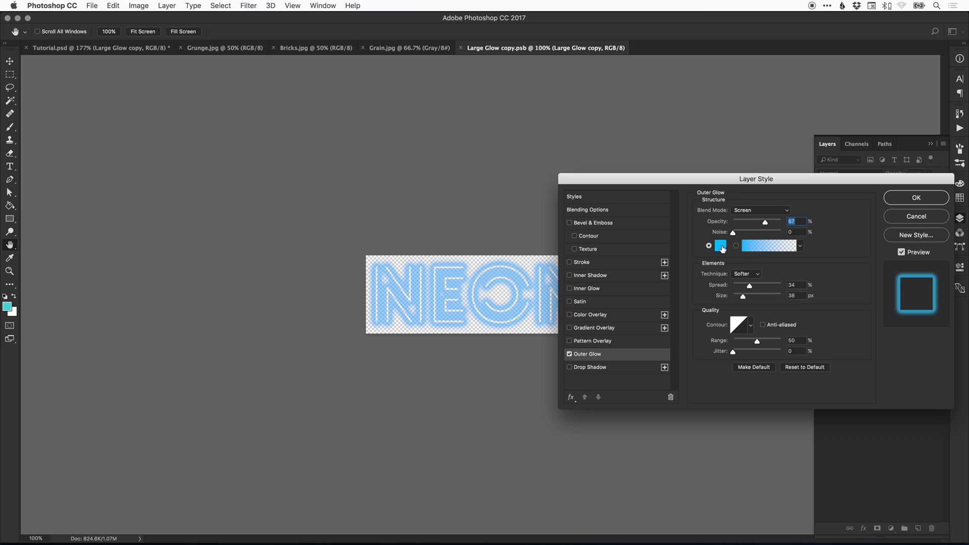
{"action": "left_click", "coordinate": [721, 246]}
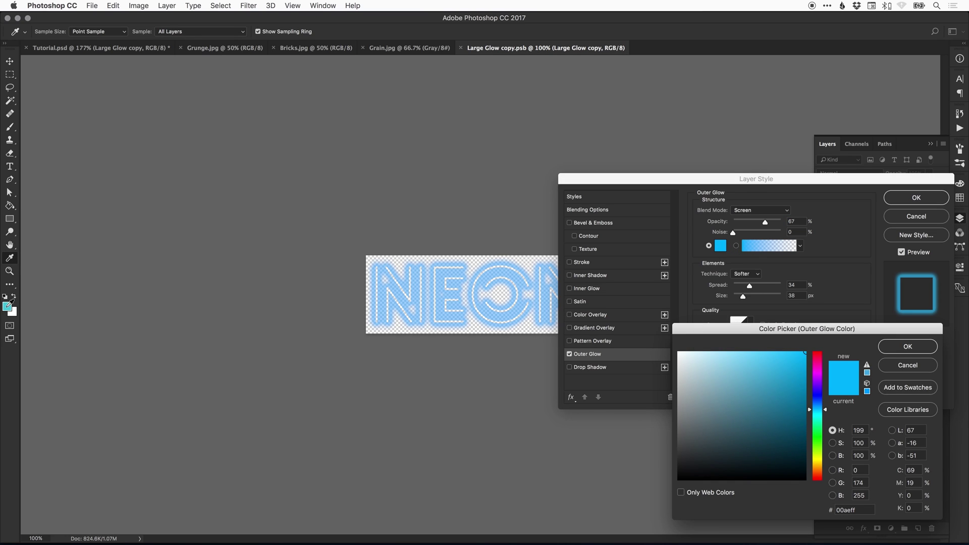
{"action": "left_click", "coordinate": [7, 305]}
{"action": "key", "text": "Return"}
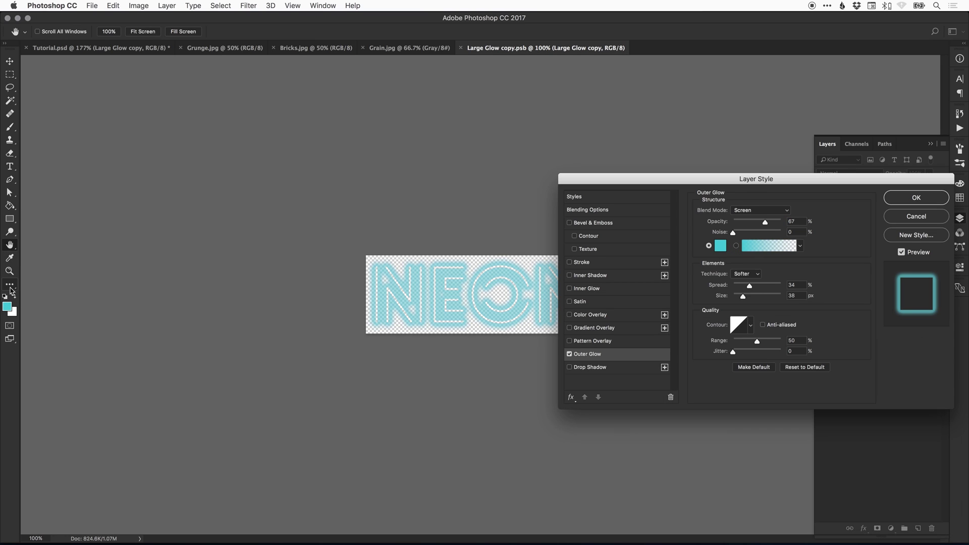
{"action": "key", "text": "Return"}
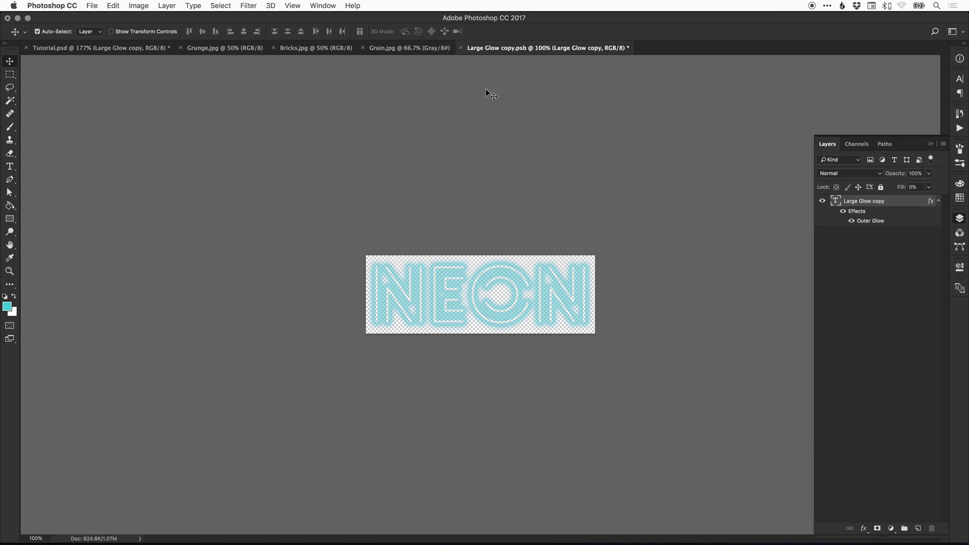
- Close Large Glow copy.psb with its changes saved and return to Tutorial.psd
{"action": "left_click", "coordinate": [462, 48]}
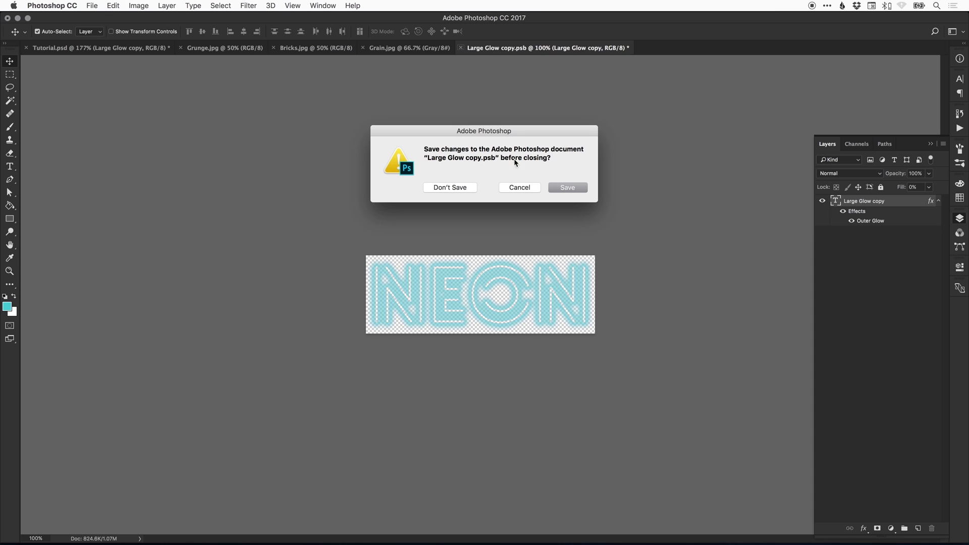
{"action": "left_click", "coordinate": [572, 188]}
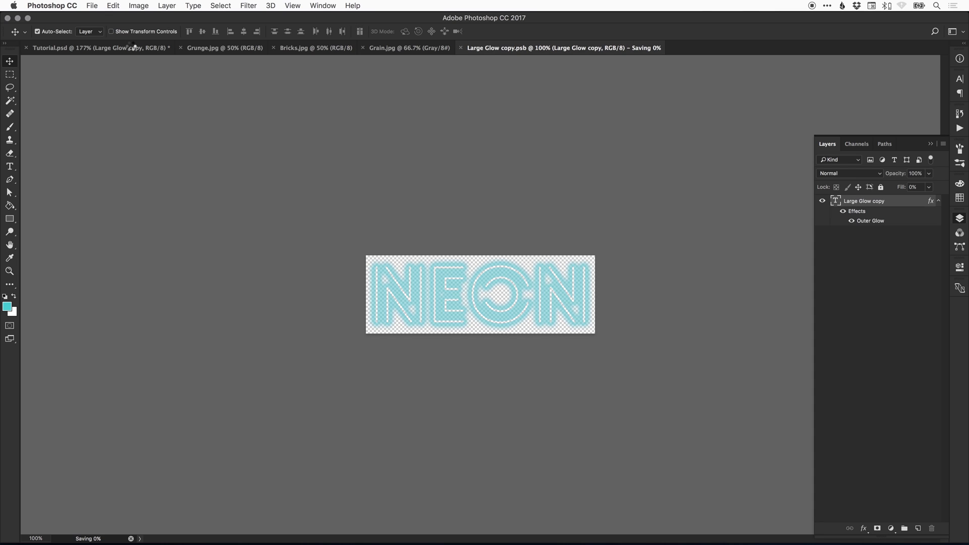
{"action": "left_click", "coordinate": [114, 48]}
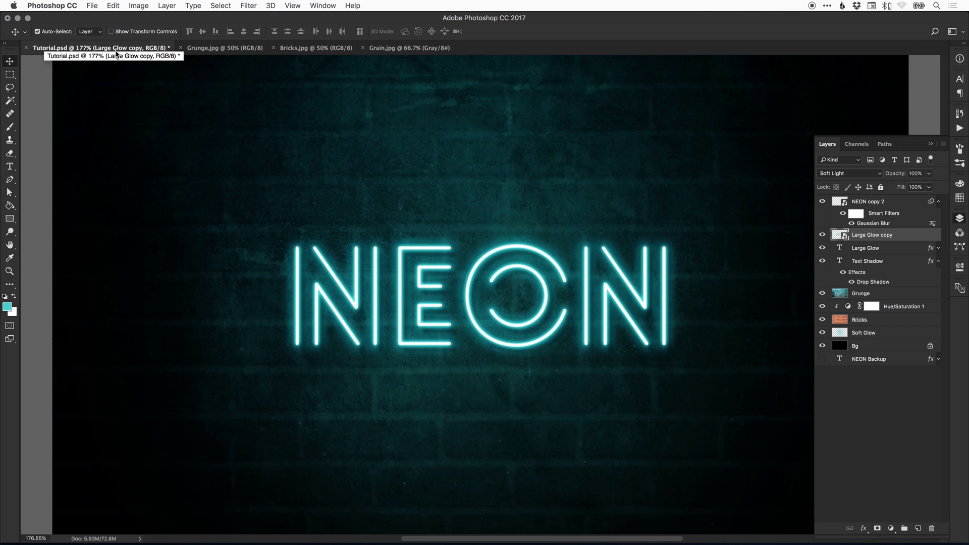
- Toggle the Large Glow copy layer off and on to compare the glow, and set its opacity to 80%
{"action": "left_click", "coordinate": [823, 235]}
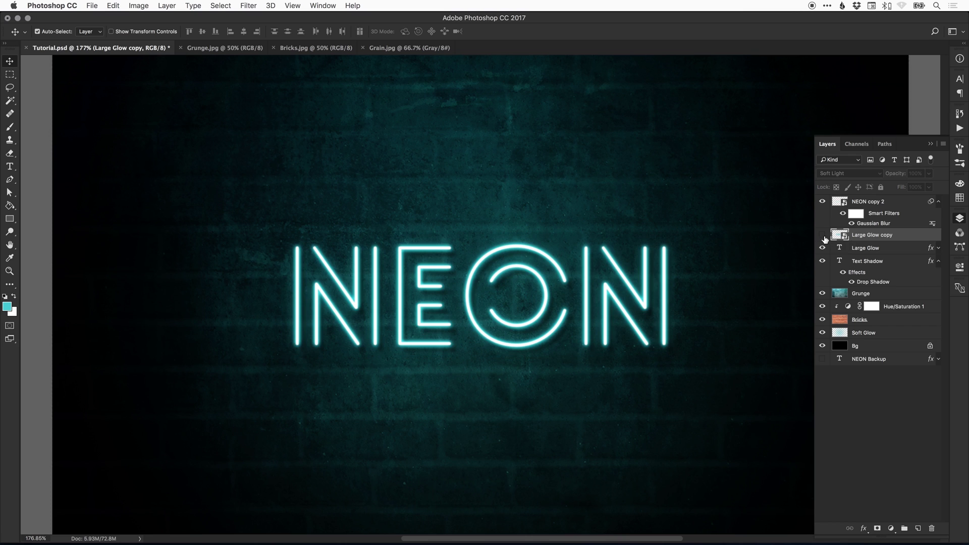
{"action": "left_click", "coordinate": [823, 236]}
{"action": "left_click", "coordinate": [929, 173]}
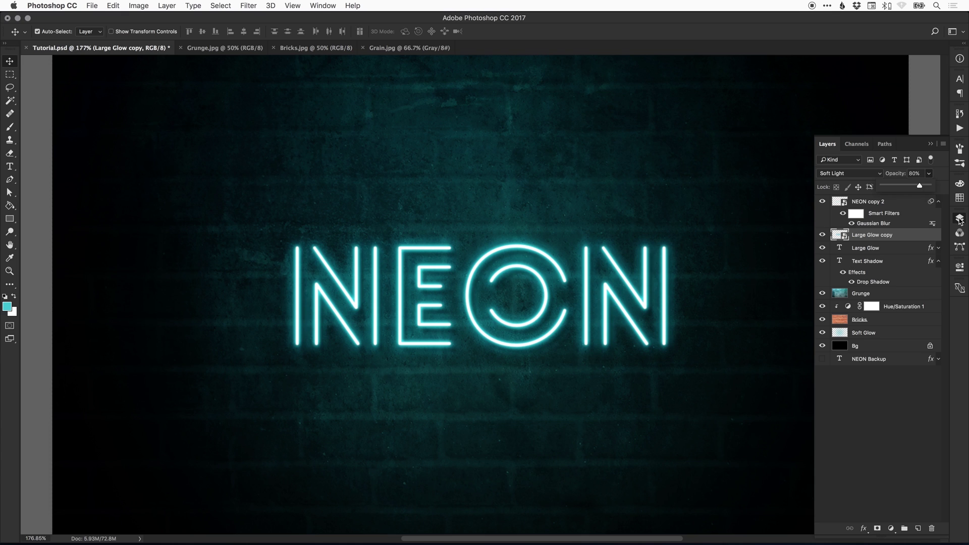
{"action": "key", "text": "Return"}
- Scale the Bricks layer down proportionally to about 72% with Free Transform, repositioning it so it still covers the whole canvas
{"action": "left_click", "coordinate": [862, 321]}
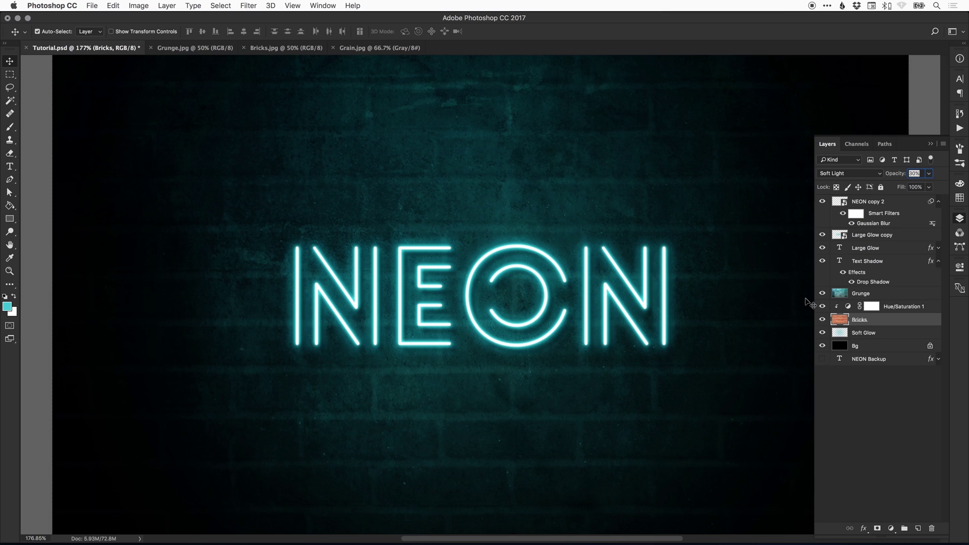
{"action": "key", "text": "super+minus"}
{"action": "key", "text": "super+minus"}
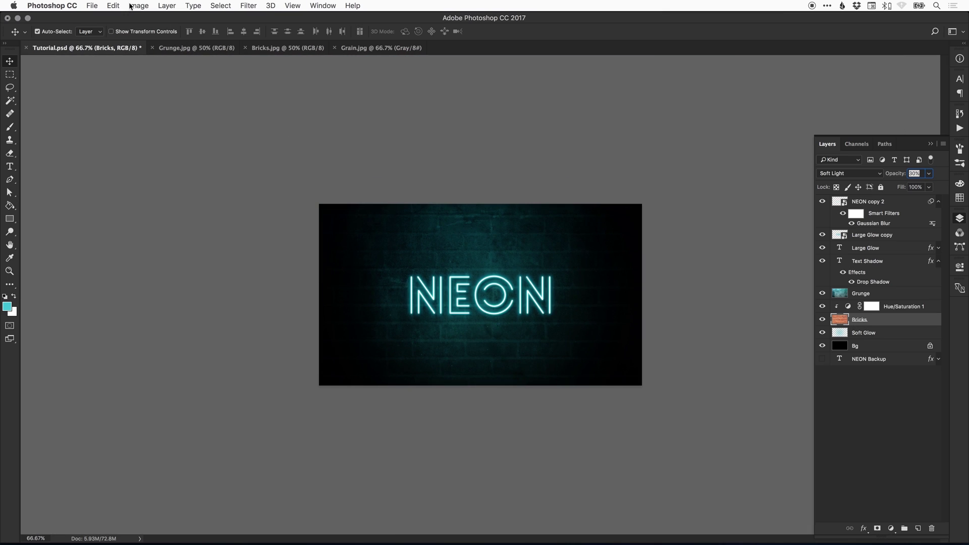
{"action": "left_click", "coordinate": [113, 5]}
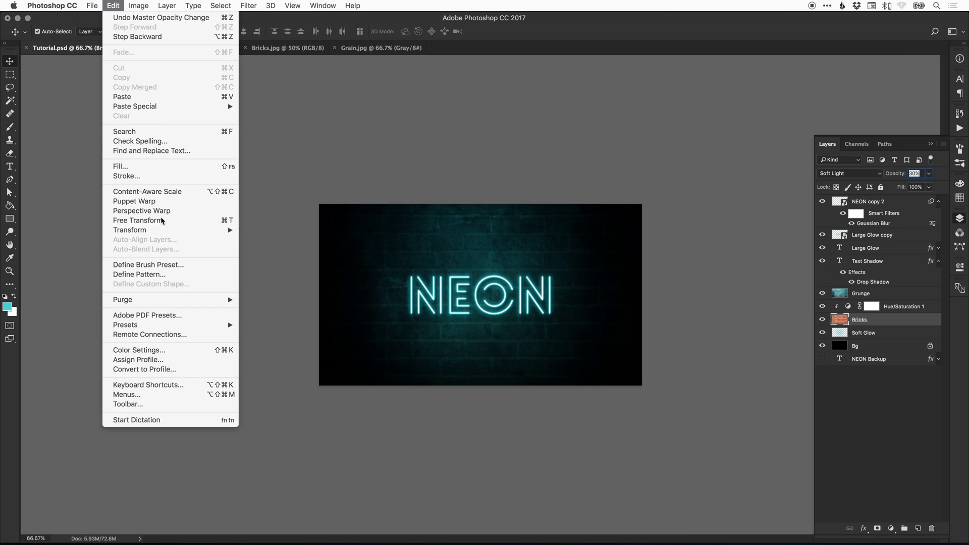
{"action": "left_click", "coordinate": [146, 222]}
{"action": "left_click_drag", "start_coordinate": [726, 149], "coordinate": [666, 197]}
{"action": "mouse_move", "coordinate": [469, 277]}
{"action": "left_mouse_down"}
{"action": "mouse_move", "coordinate": [487, 280]}
{"action": "mouse_move", "coordinate": [474, 268]}
{"action": "left_mouse_up"}
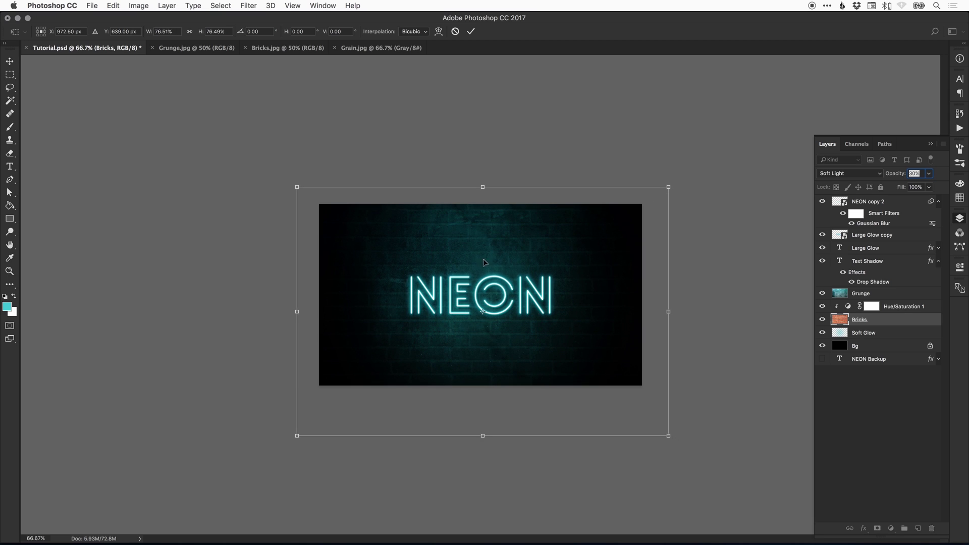
{"action": "left_click_drag", "start_coordinate": [669, 187], "coordinate": [672, 185]}
{"action": "key", "text": "Return"}
{"action": "key", "text": "super+0"}
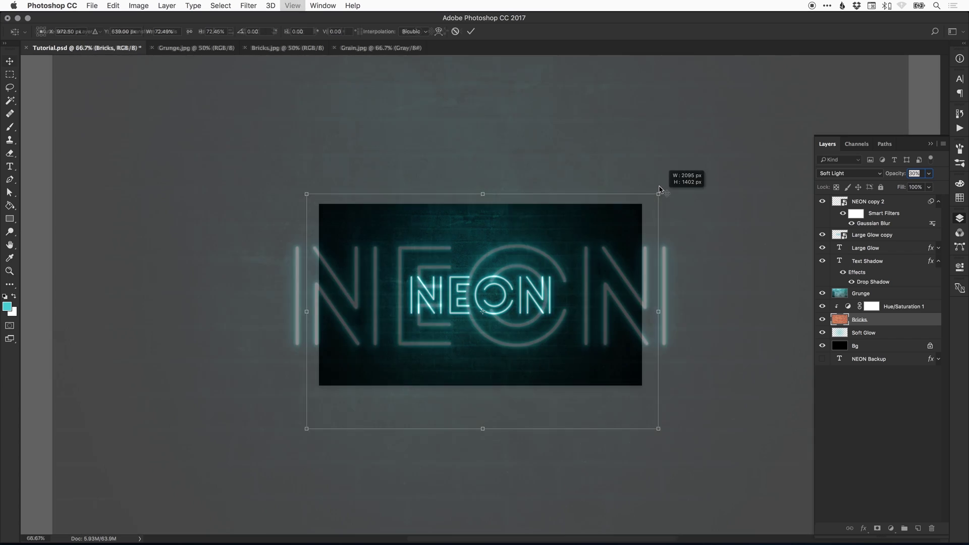